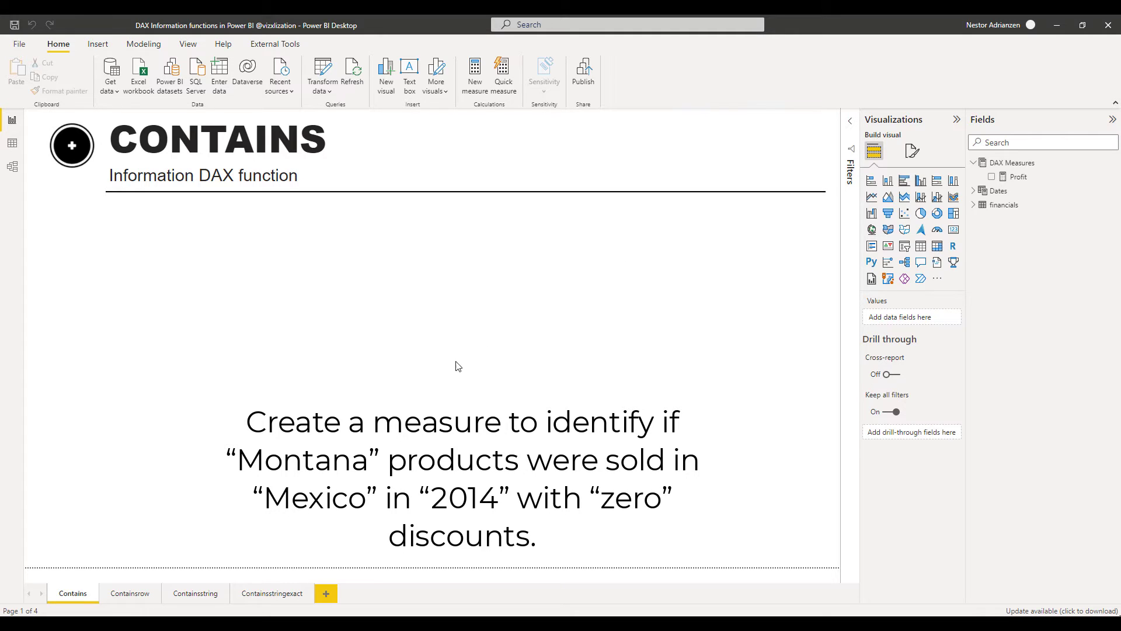
# Step: Create a measure in the DAX Measures table named Contains Four Conditions
pyautogui.rightClick(1023, 166)
pyautogui.click(970, 172)
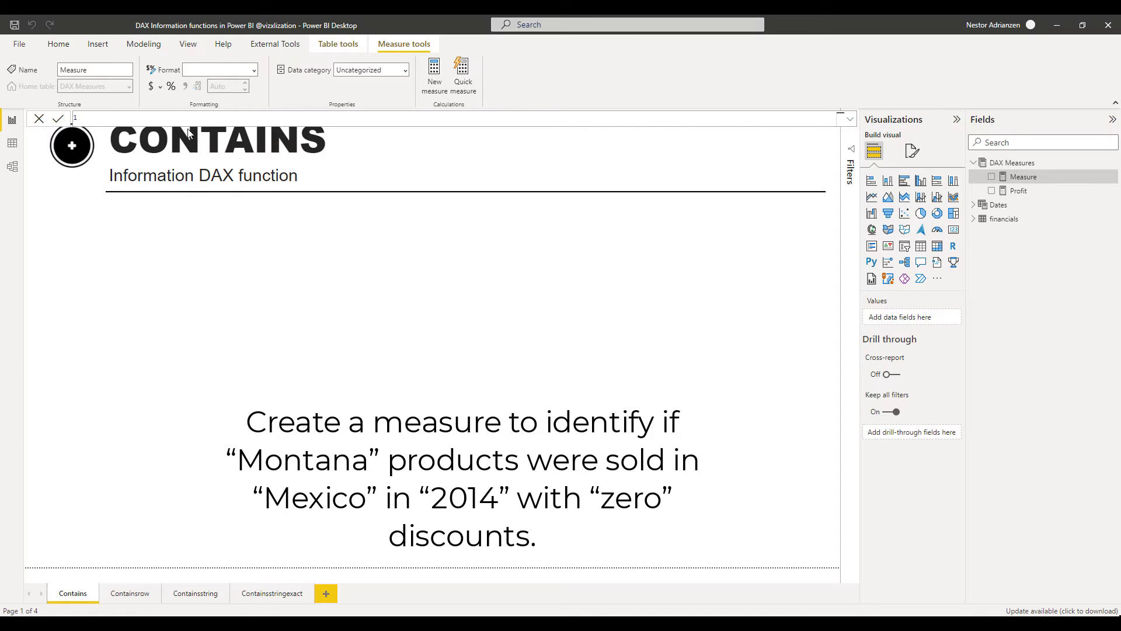
pyautogui.write('Contains Four Conditions =')
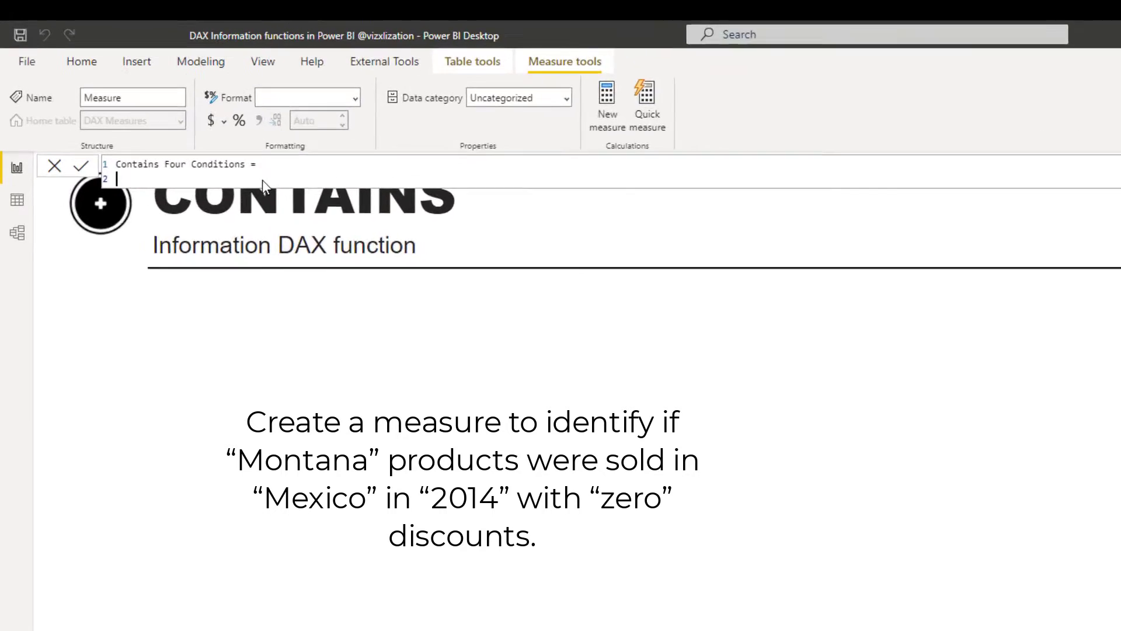
pyautogui.hotkey('shift', 'Return')
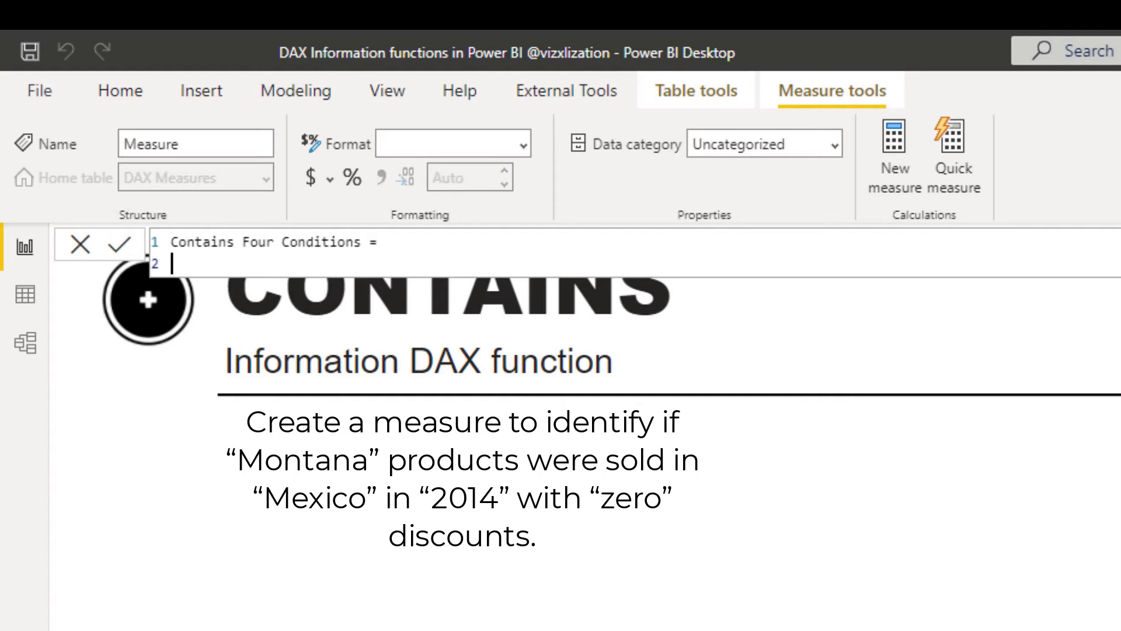
# Step: Begin the measure's formula with the CONTAINS function, using financials as its table argument
pyautogui.write('con')
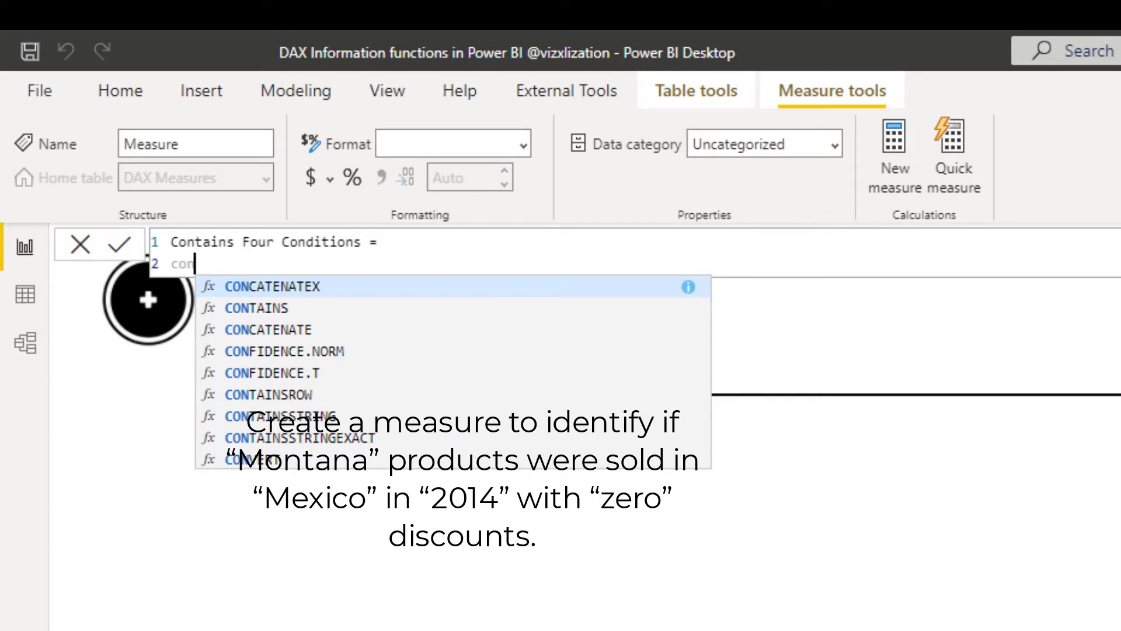
pyautogui.click(318, 309)
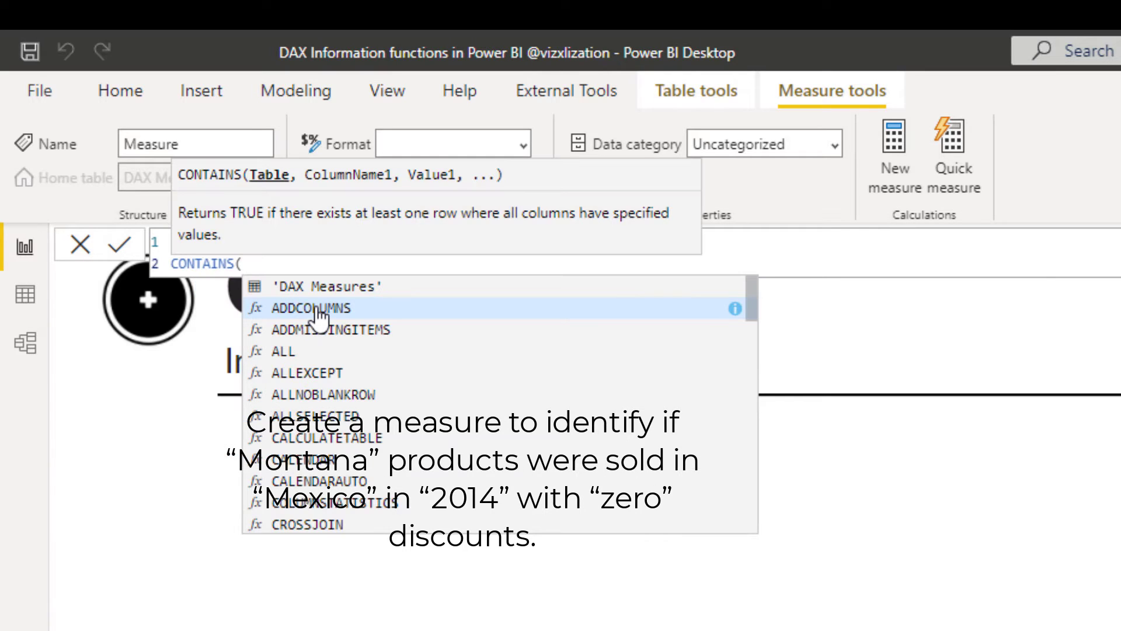
pyautogui.hotkey('shift', 'Return')
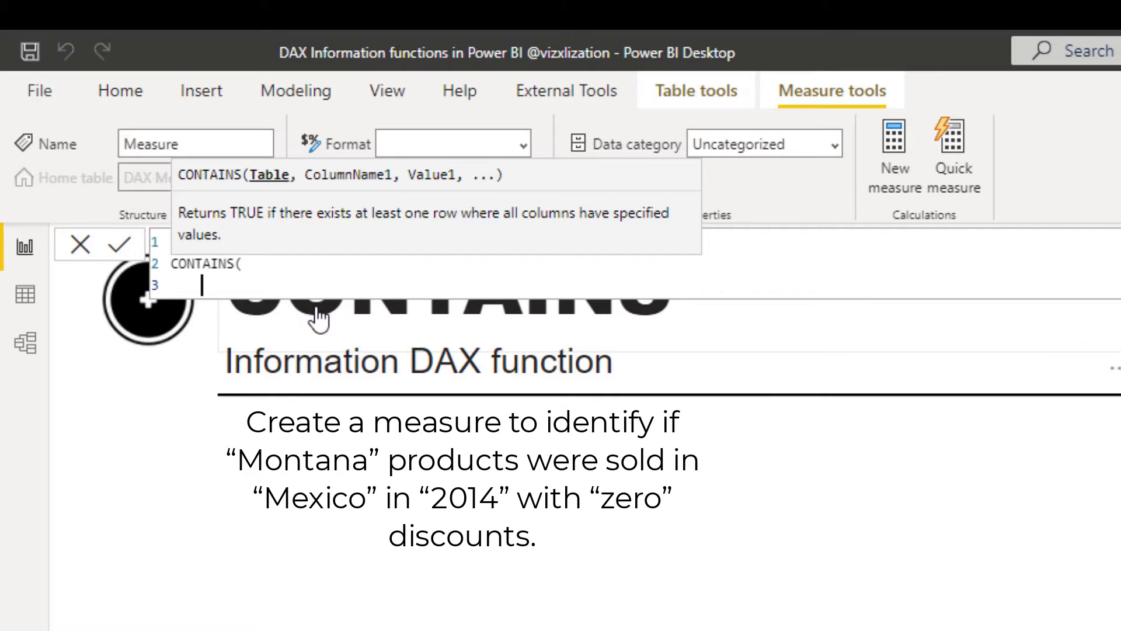
pyautogui.press('Tab')
pyautogui.write('fin')
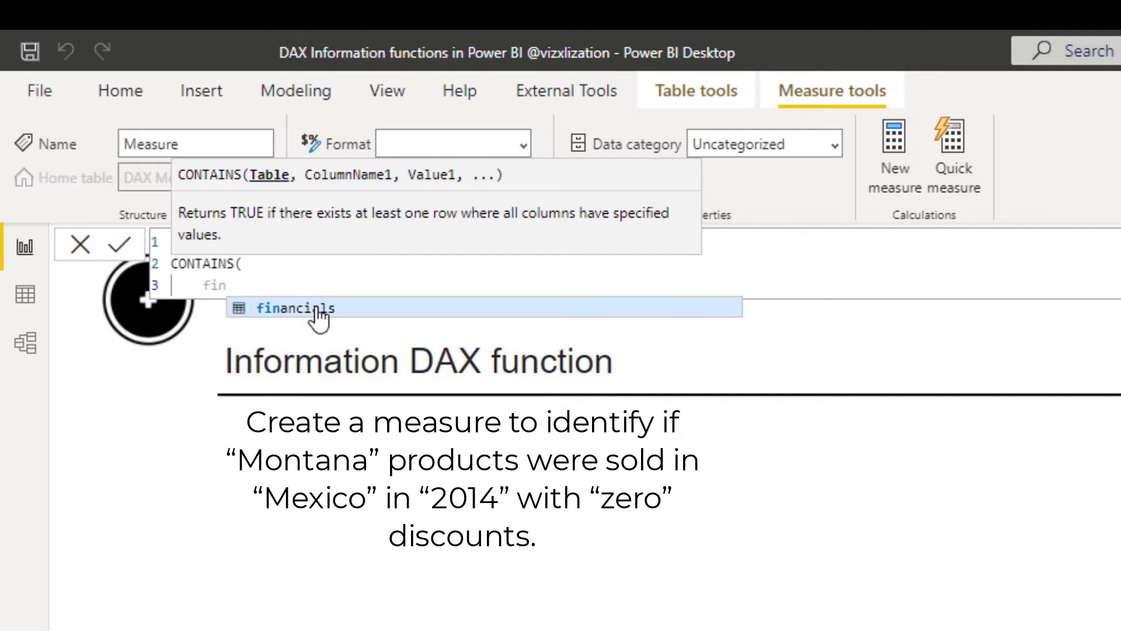
pyautogui.write('ancials,')
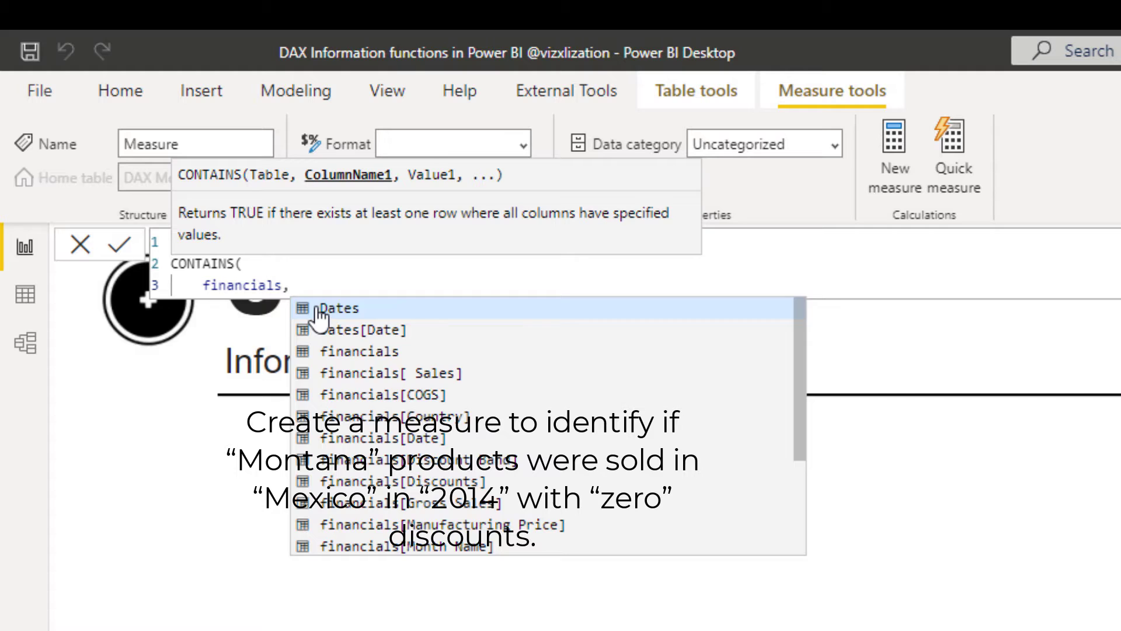
pyautogui.hotkey('shift', 'Return')
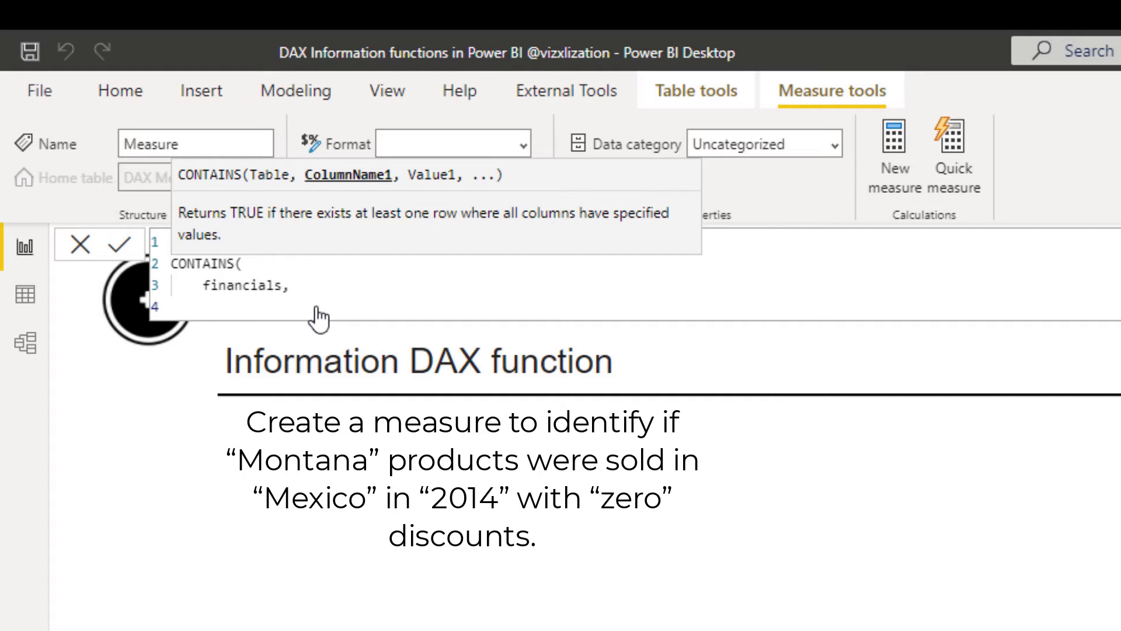
# Step: Add financials[Country] with the value "Mexico" as the first CONTAINS condition
pyautogui.write('coun')
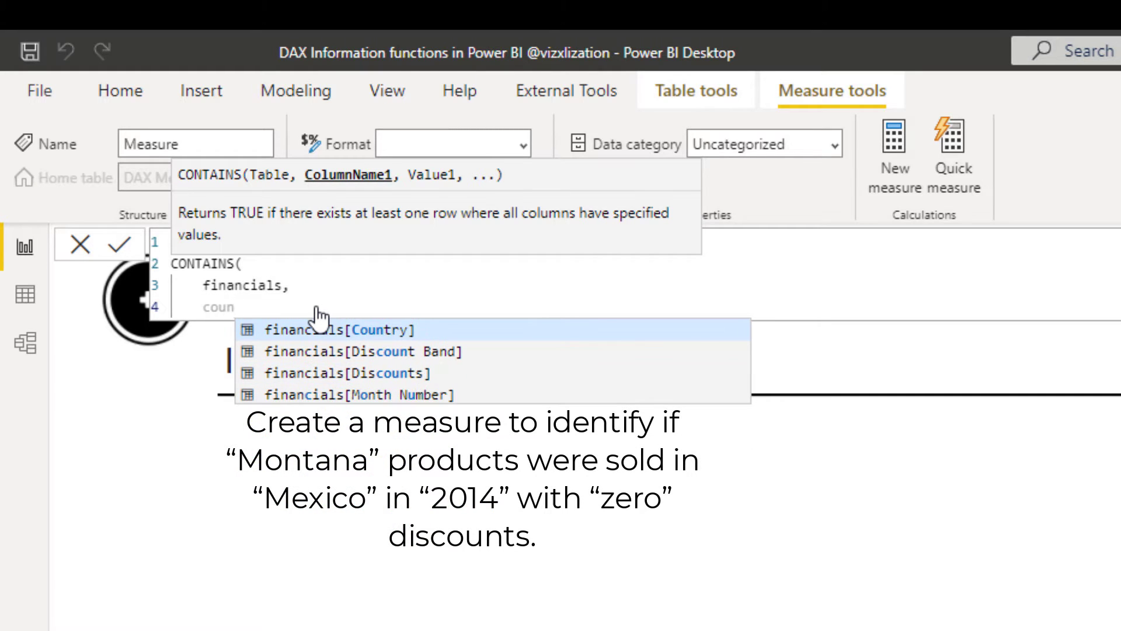
pyautogui.click(401, 331)
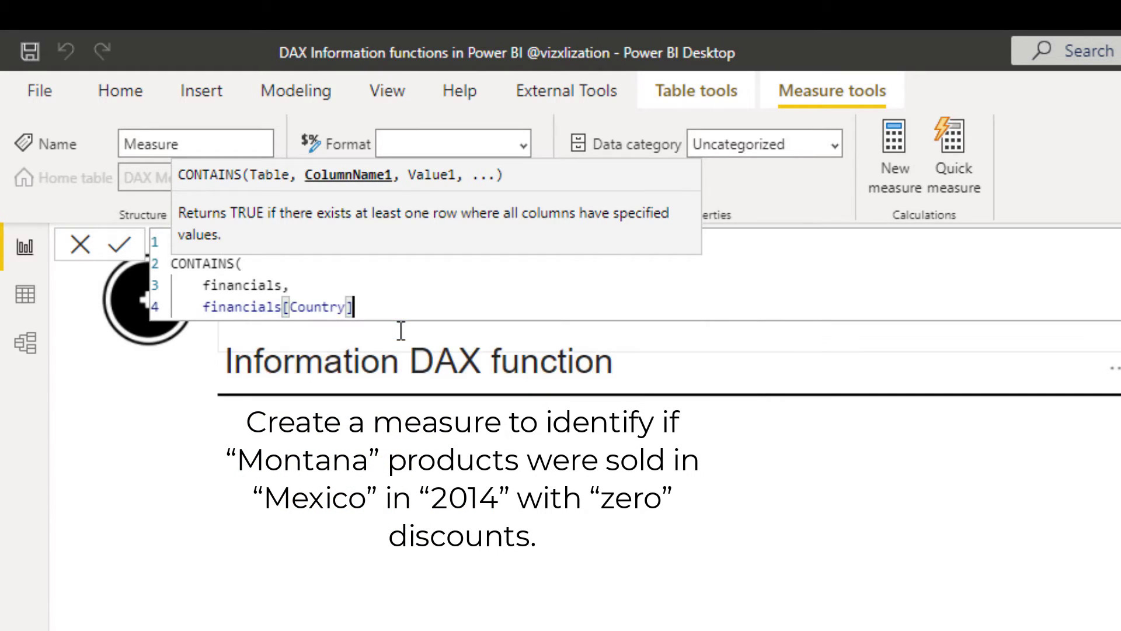
pyautogui.write(',')
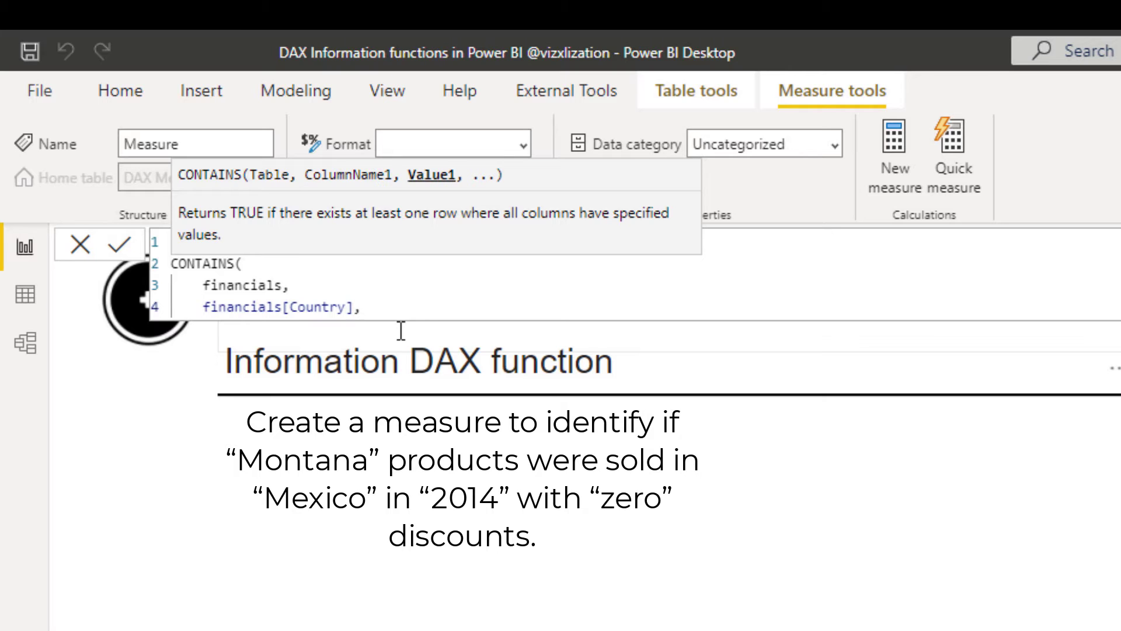
pyautogui.write('"Mexico",')
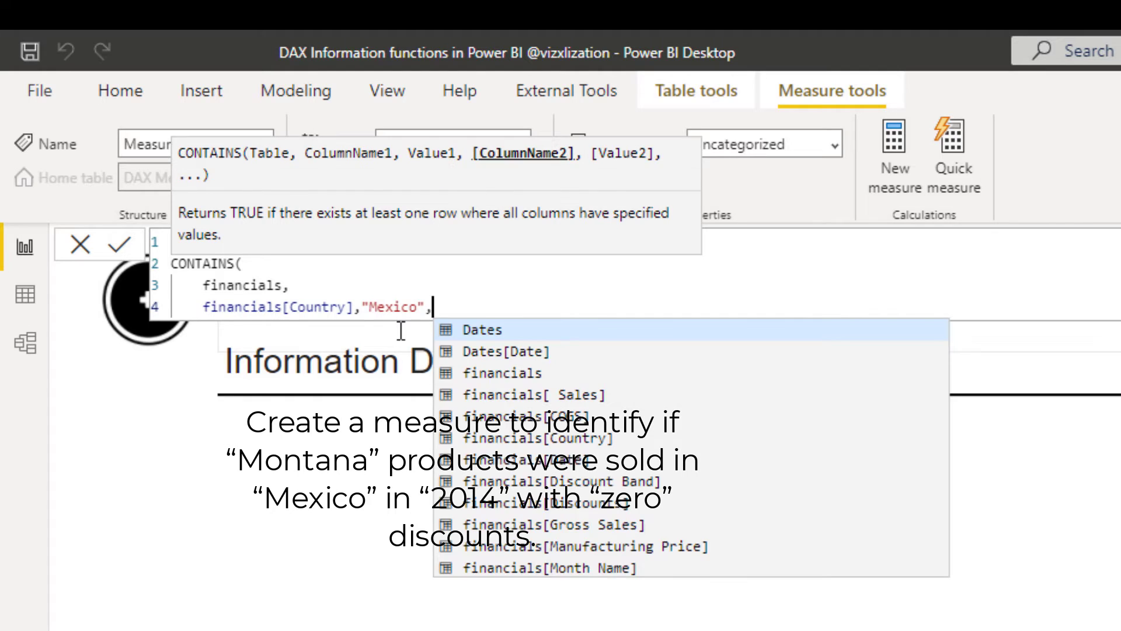
pyautogui.hotkey('shift', 'Return')
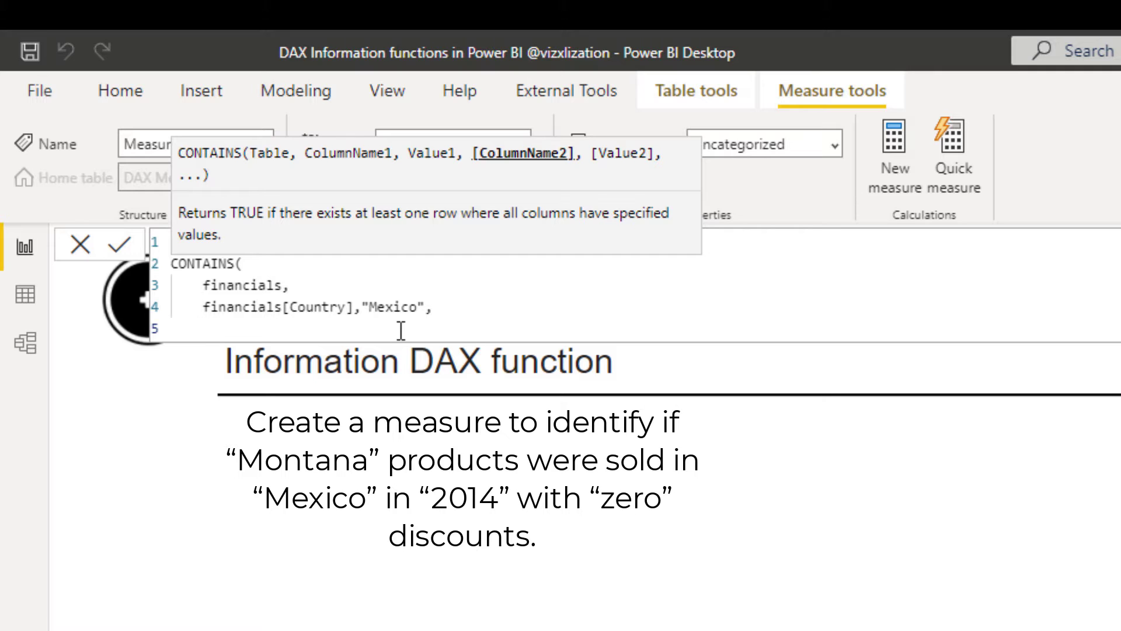
# Step: Add financials[Product] with the value "Montana" as the second condition of the formula
pyautogui.write('pro')
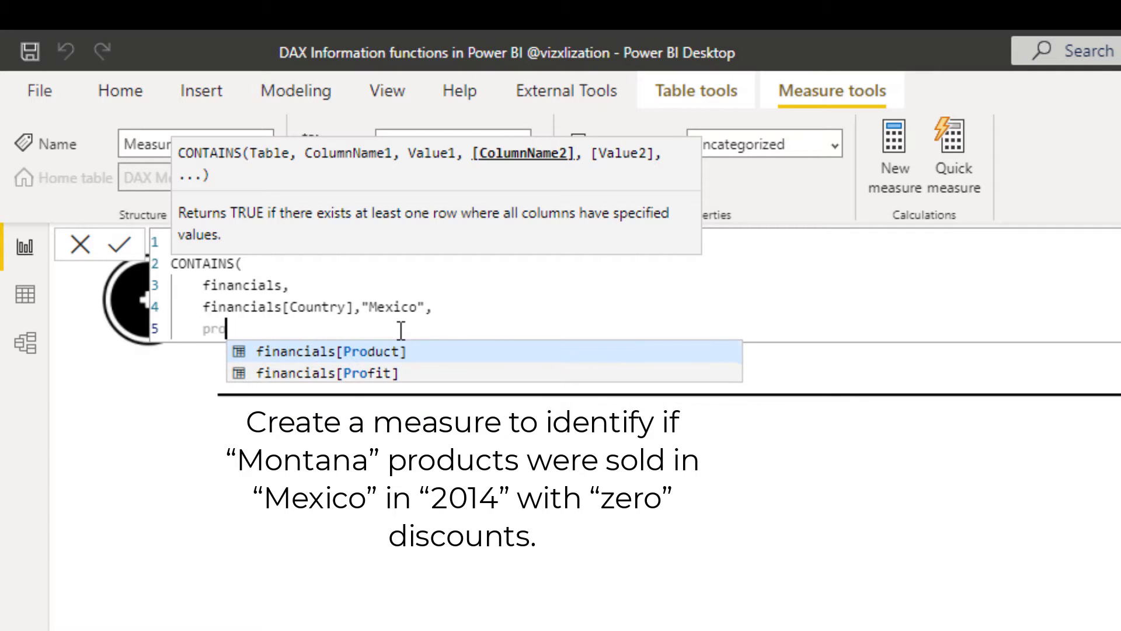
pyautogui.click(399, 353)
pyautogui.write(',"Montana",')
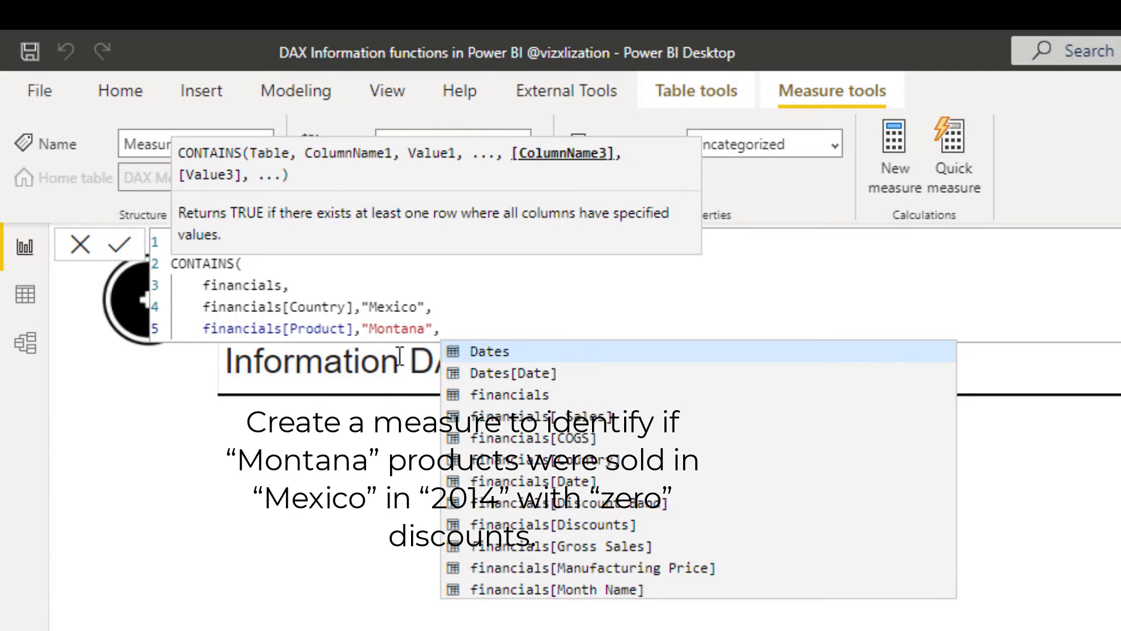
pyautogui.hotkey('shift', 'Return')
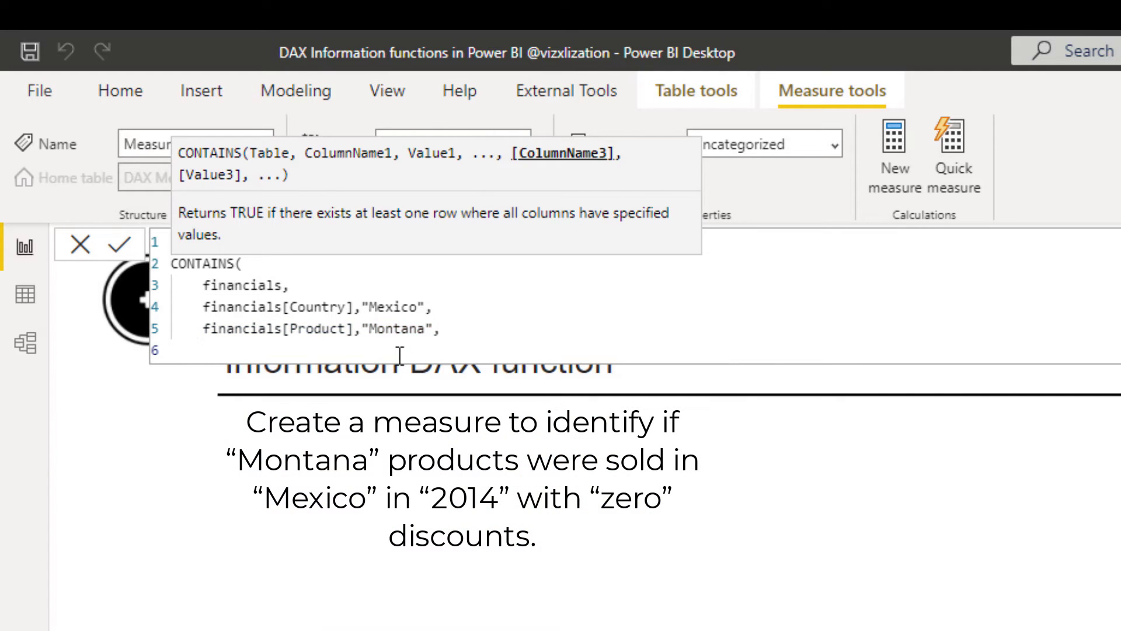
# Step: Add financials[Year] with the value 2014 as the third condition of the formula
pyautogui.write('year')
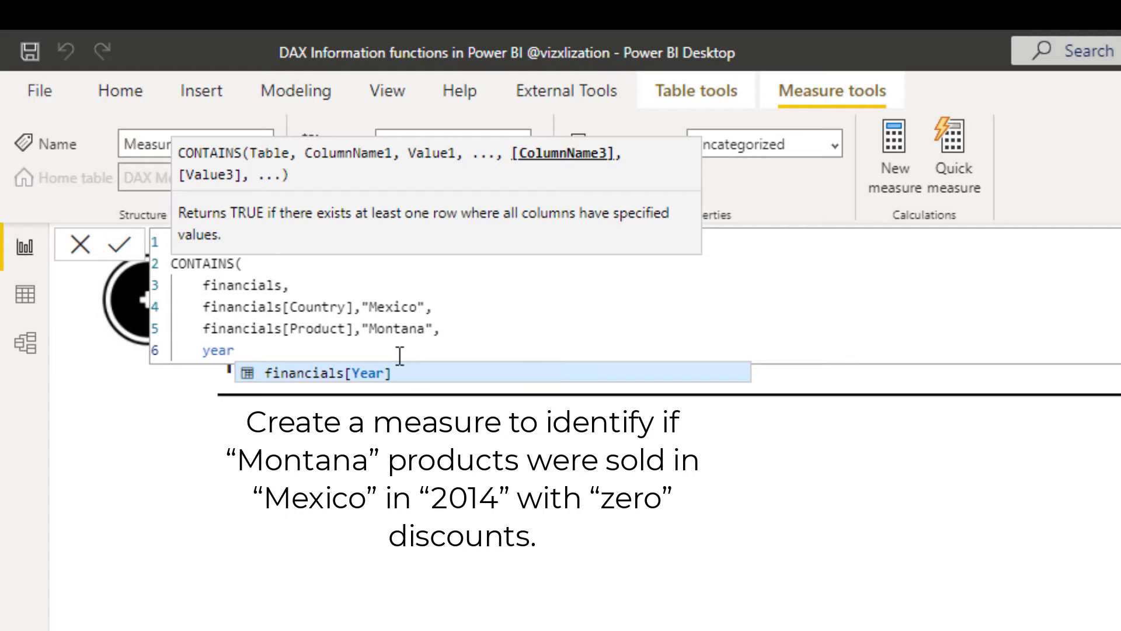
pyautogui.click(401, 371)
pyautogui.write(',')
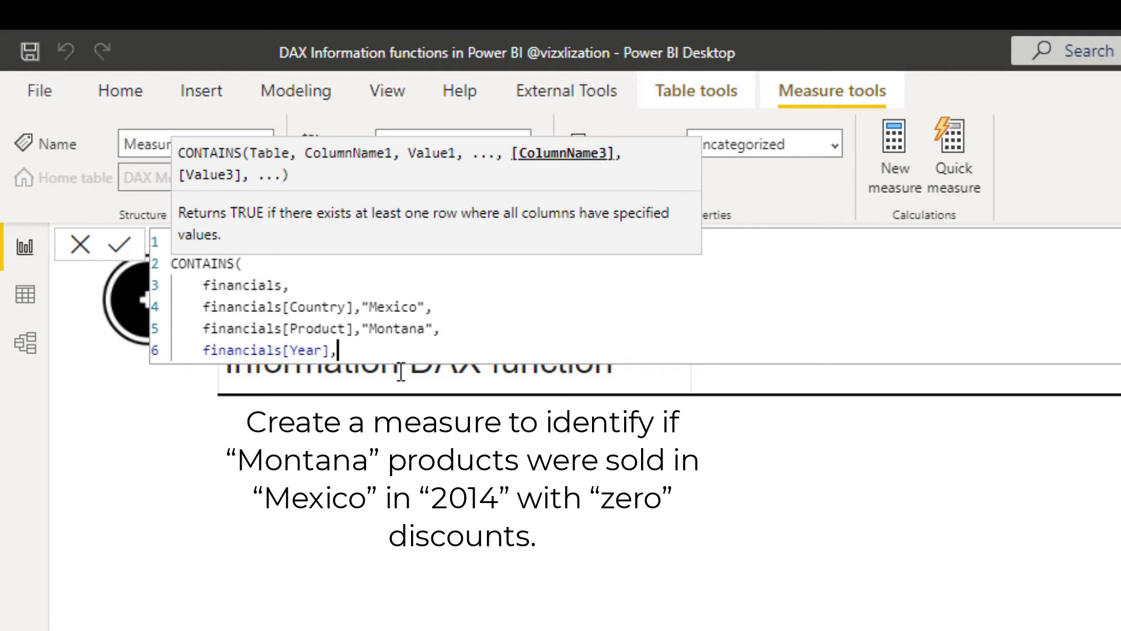
pyautogui.write('2014,')
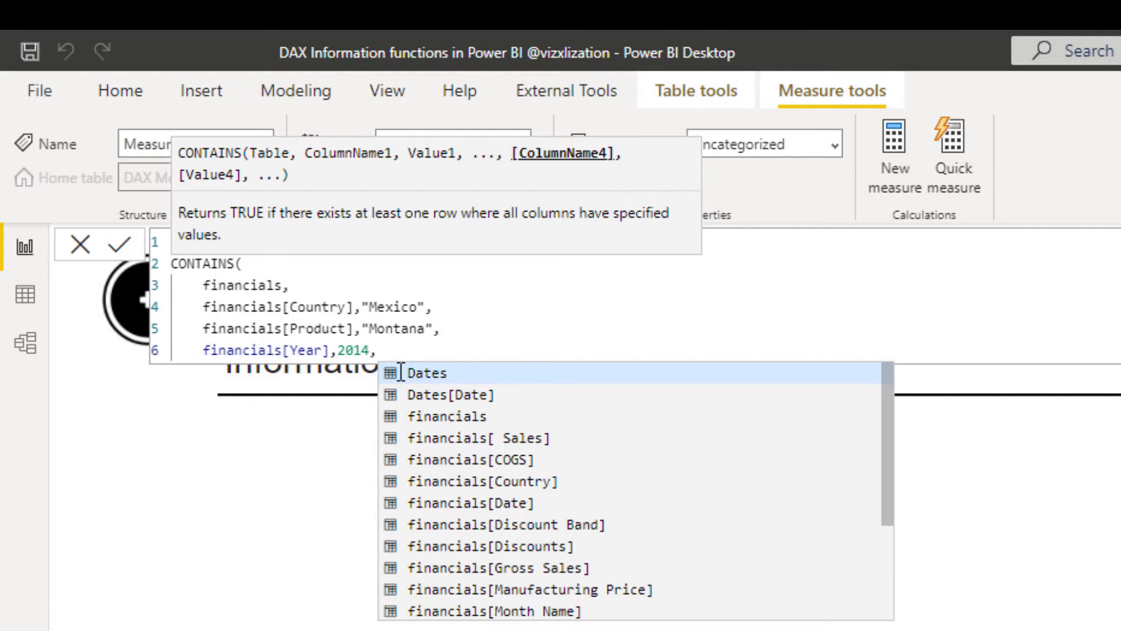
pyautogui.hotkey('shift', 'Return')
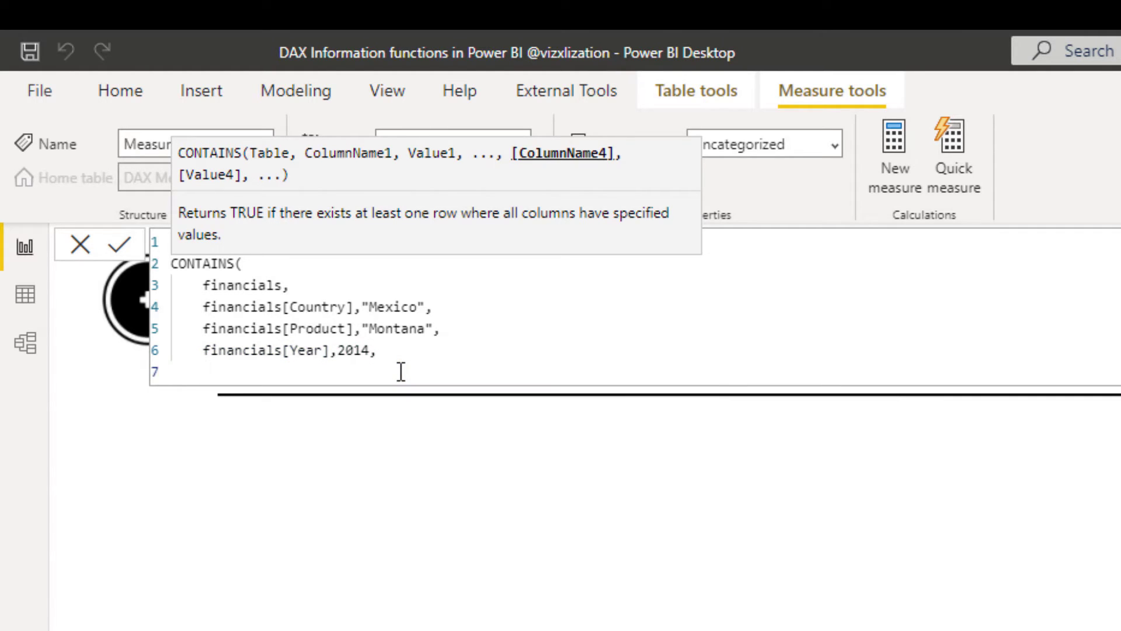
# Step: Add financials[Discounts] with the value 0 as the fourth condition, then close the function and commit the measure
pyautogui.write('disc')
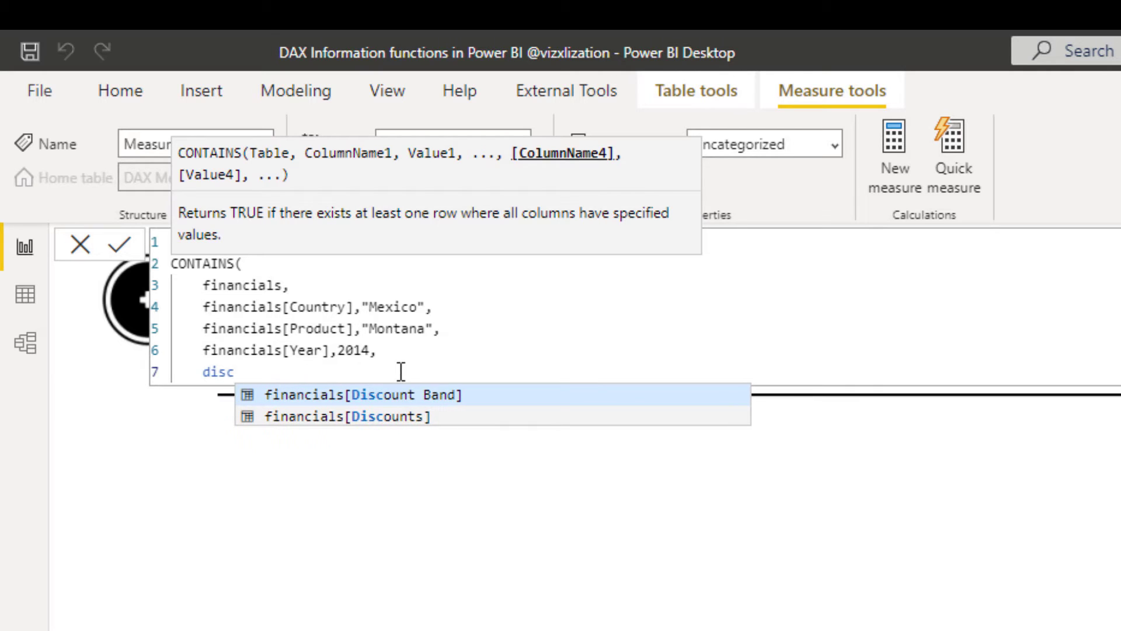
pyautogui.click(402, 418)
pyautogui.write(',')
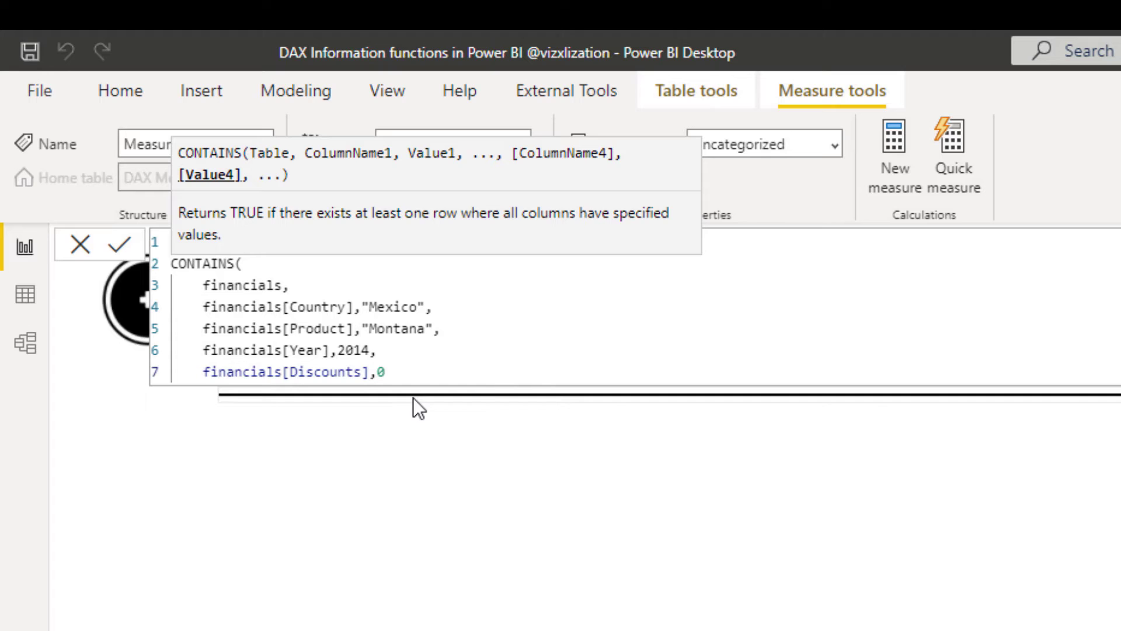
pyautogui.write('0')
pyautogui.press('Return')
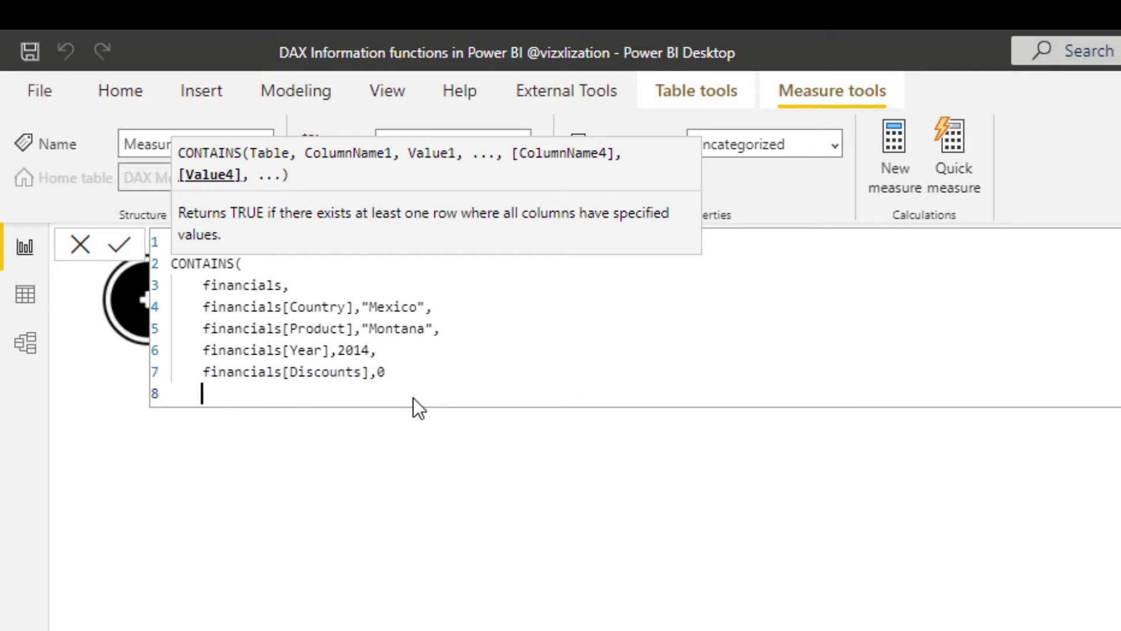
pyautogui.write(')')
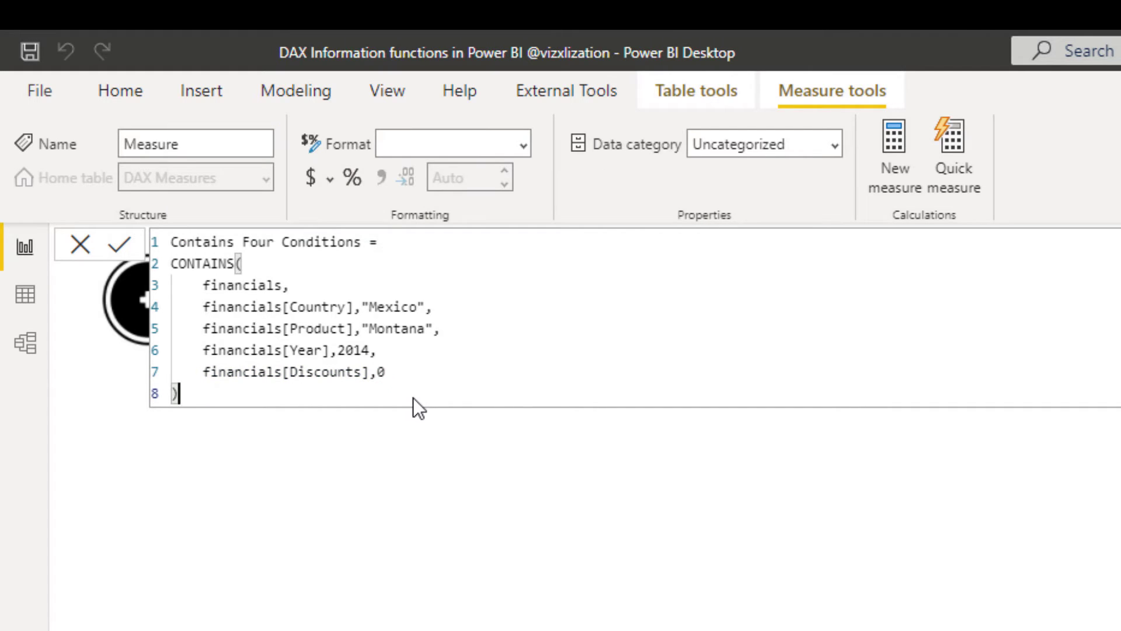
pyautogui.press('Return')
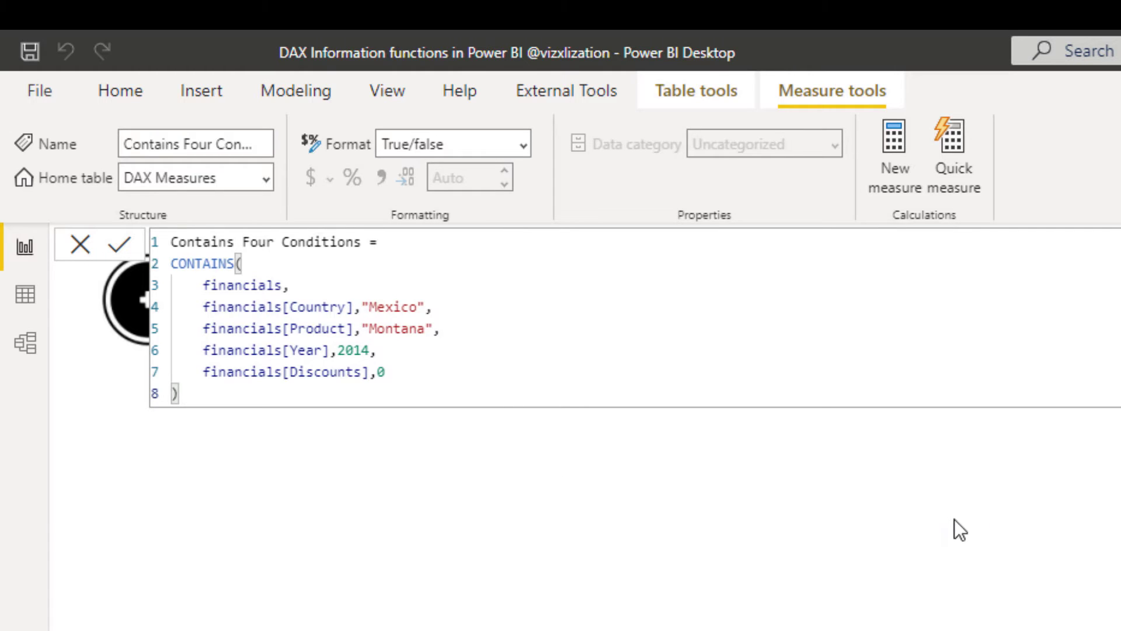
pyautogui.click(1043, 489)
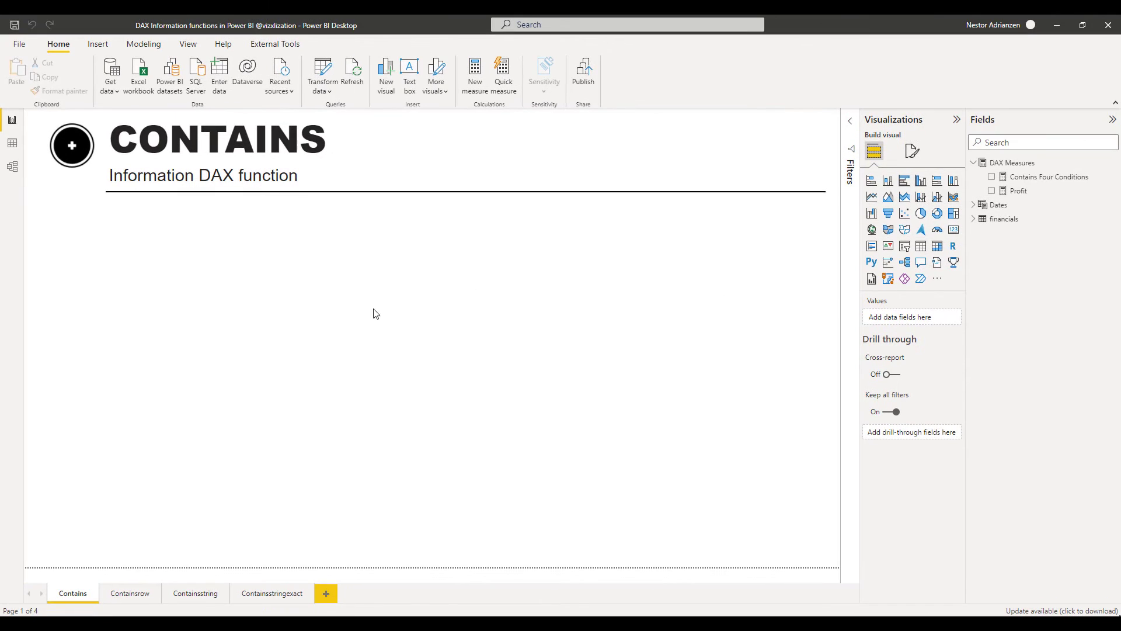
# Step: Add a card visual showing Contains Four Conditions, narrow it and place it near the middle of the Contains page
pyautogui.click(954, 233)
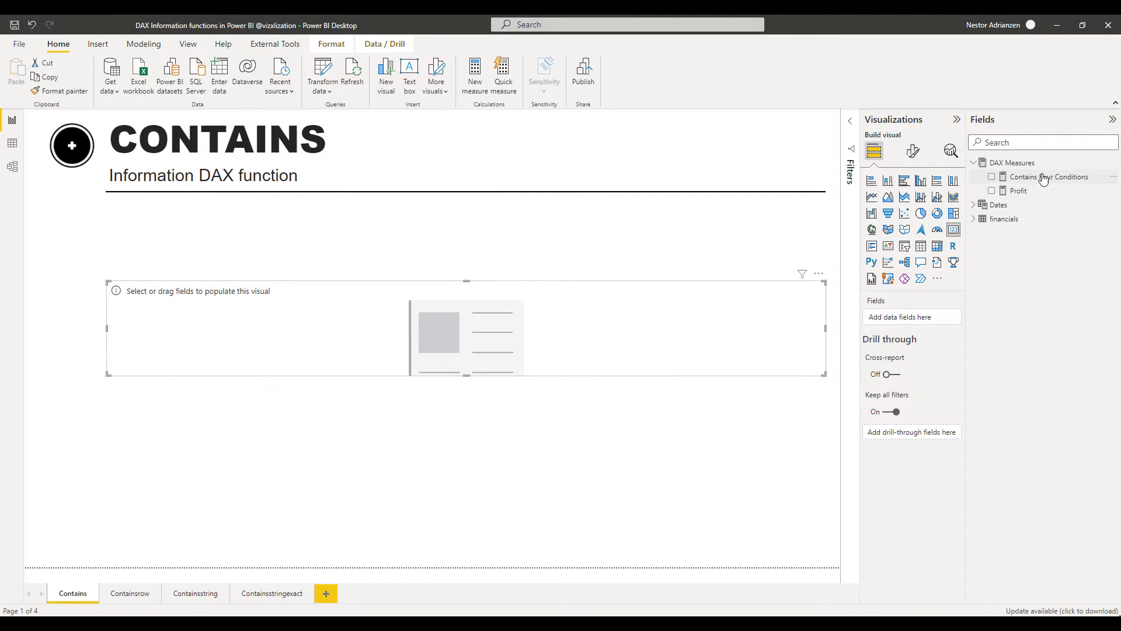
pyautogui.moveTo(1044, 178); pyautogui.dragTo(562, 331)
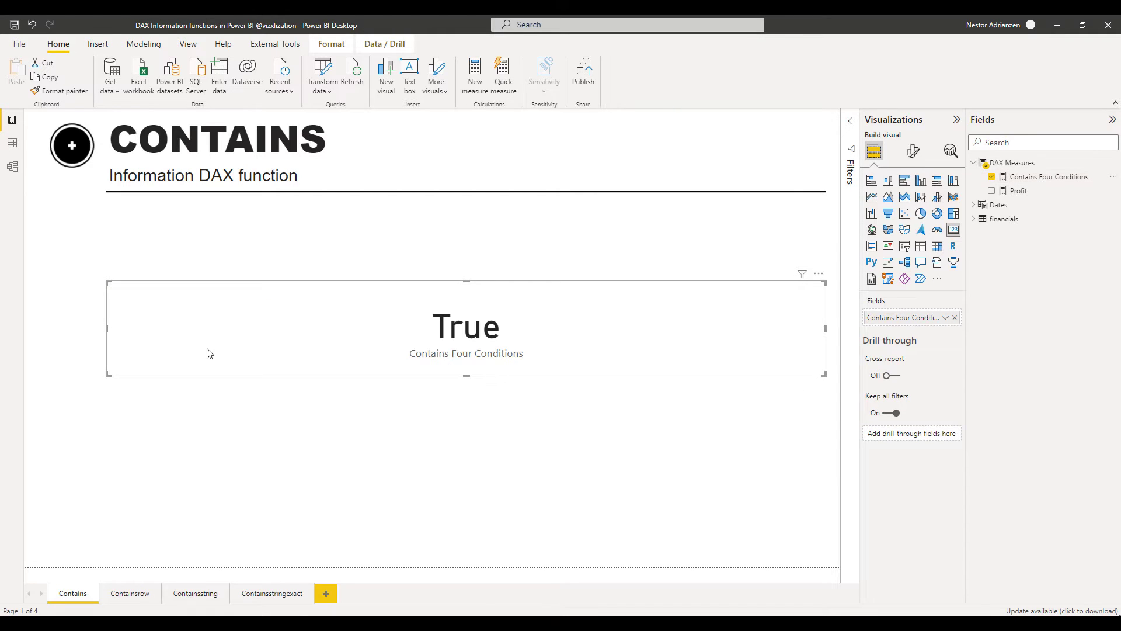
pyautogui.moveTo(108, 330); pyautogui.dragTo(660, 346)
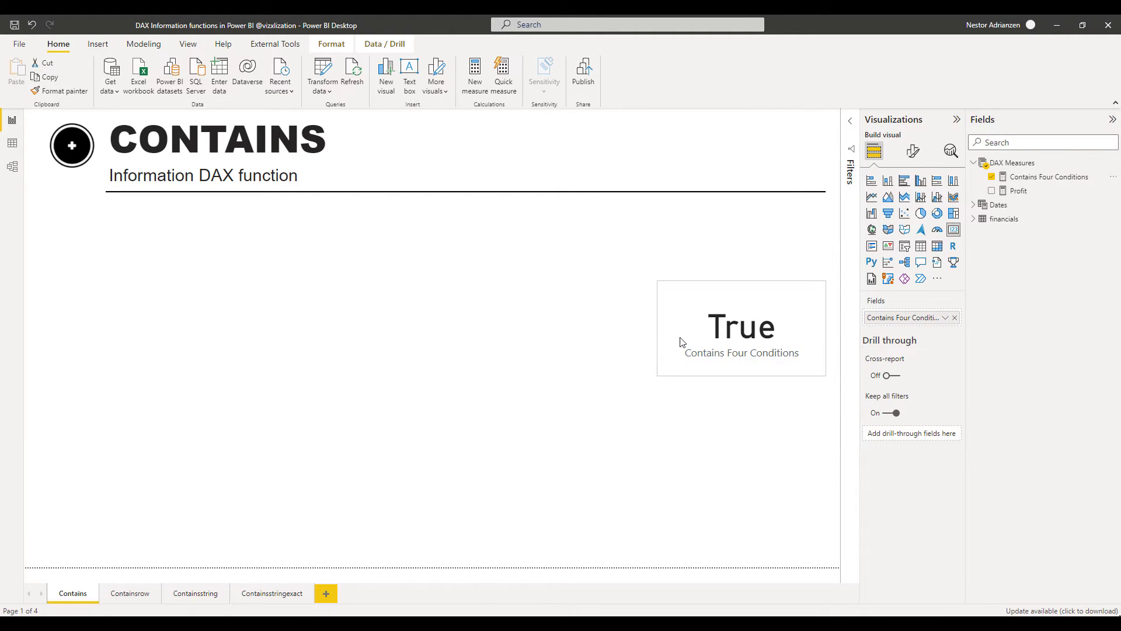
pyautogui.moveTo(767, 315); pyautogui.dragTo(413, 292)
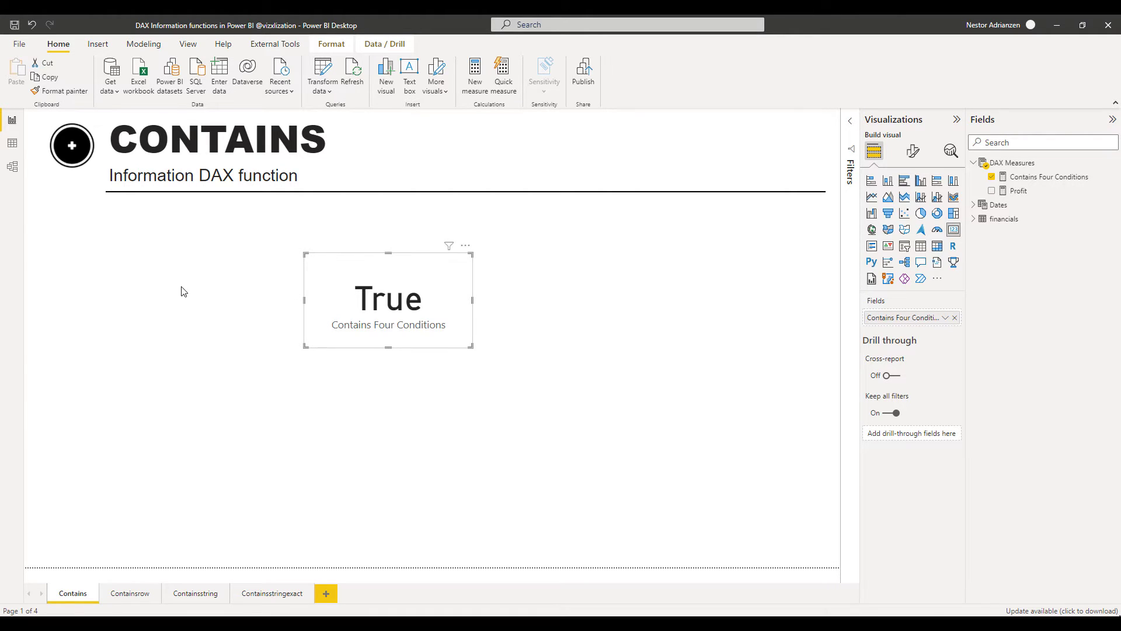
# Step: Open the financials table in the data view and filter its Country column to show only Mexico
pyautogui.click(14, 149)
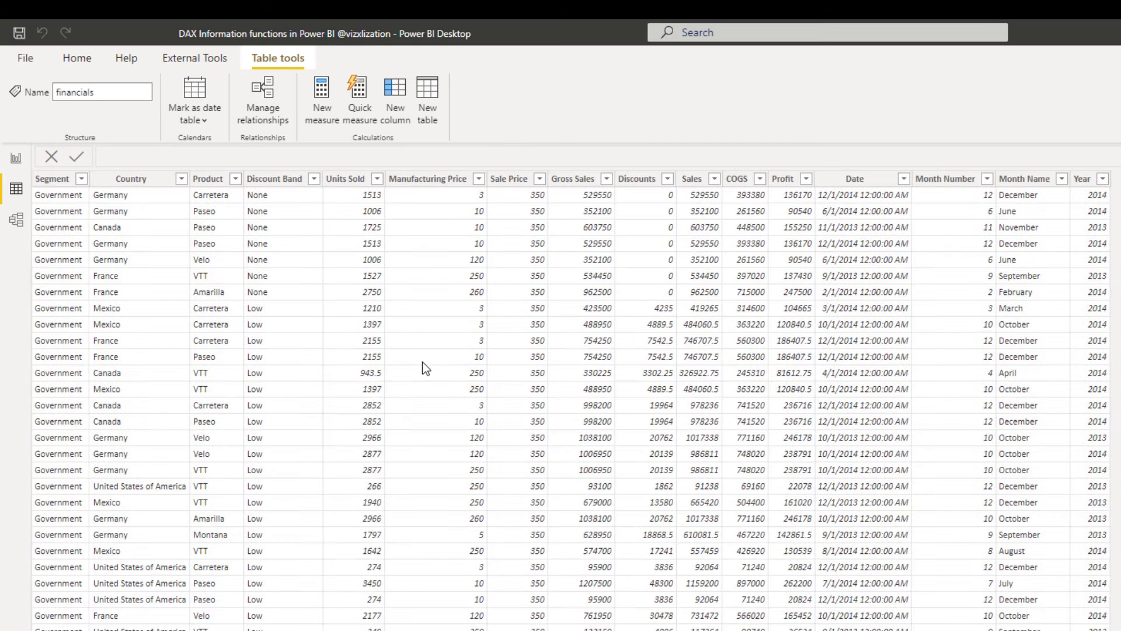
pyautogui.click(174, 181)
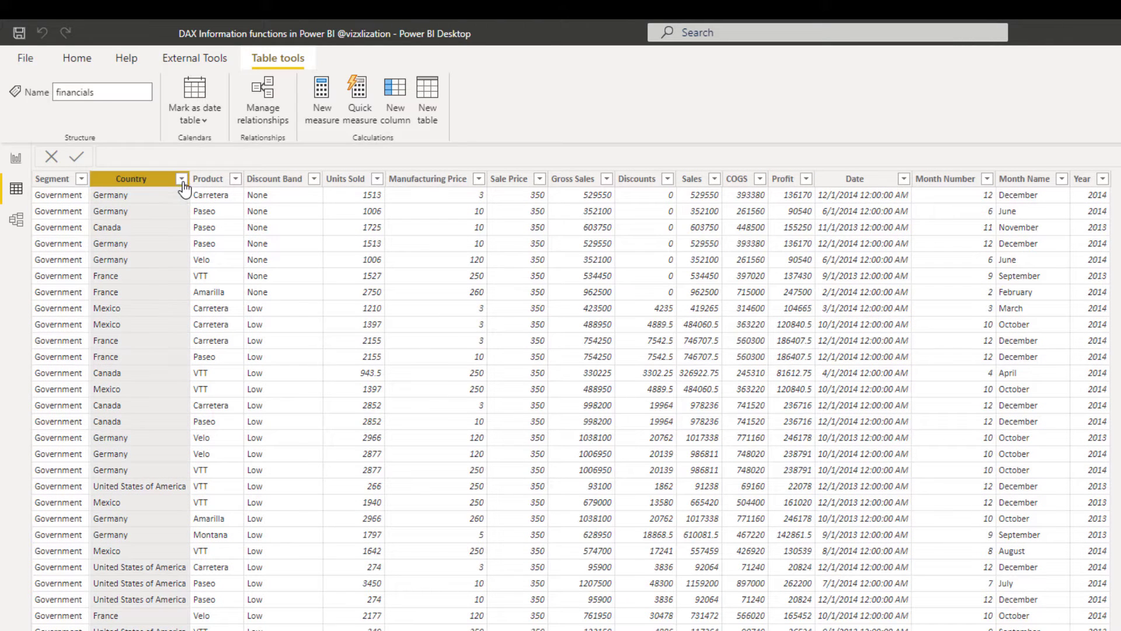
pyautogui.click(182, 178)
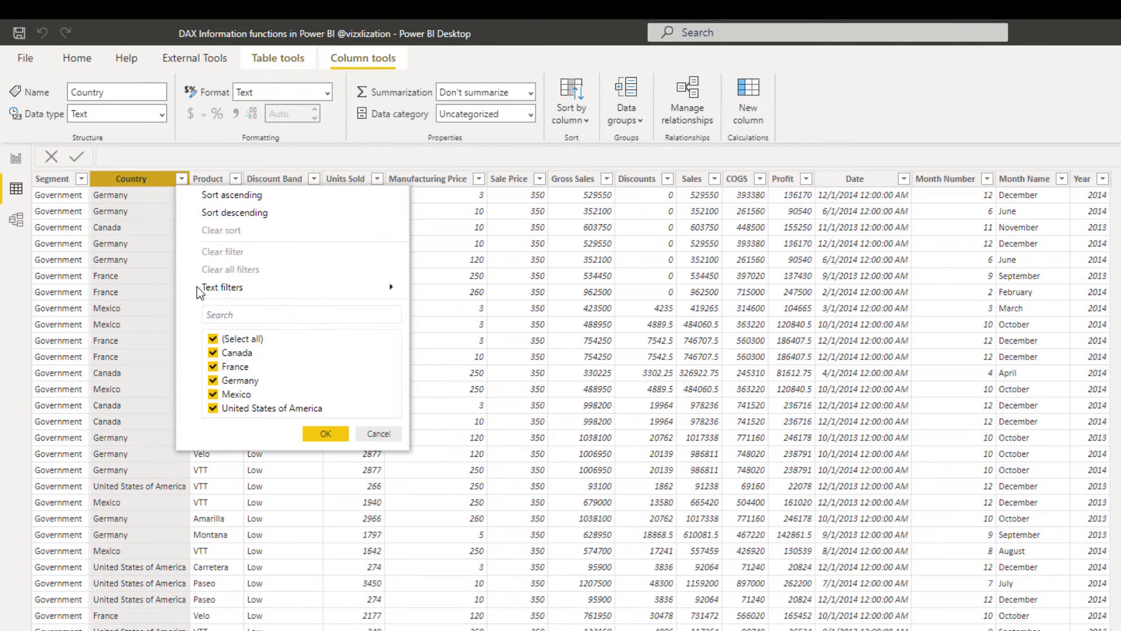
pyautogui.click(213, 339)
pyautogui.click(214, 394)
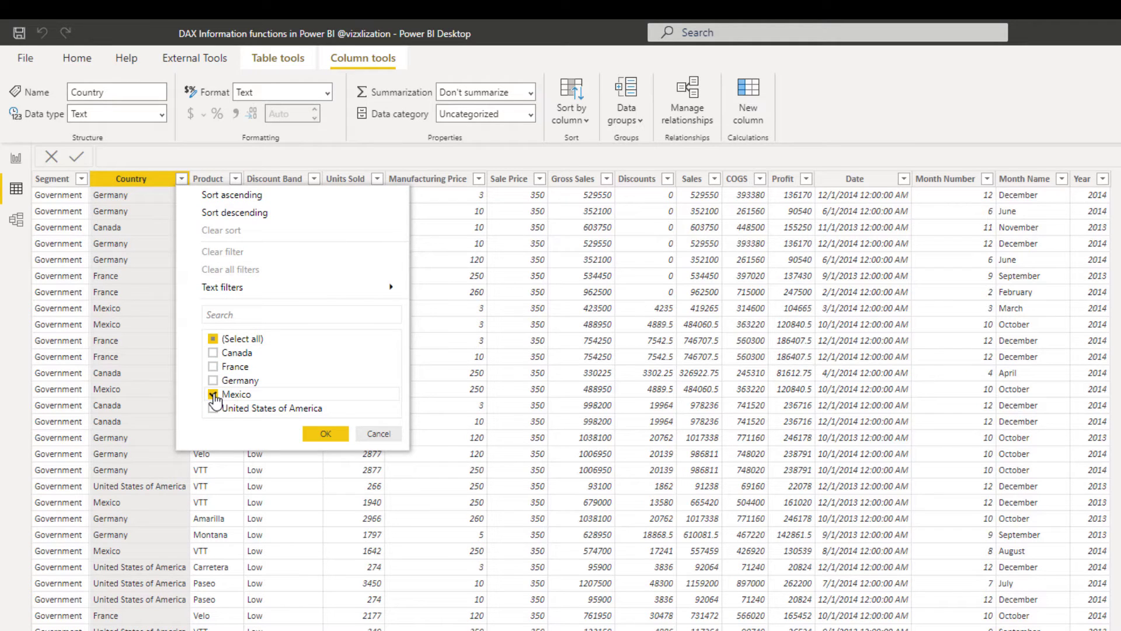
pyautogui.click(325, 434)
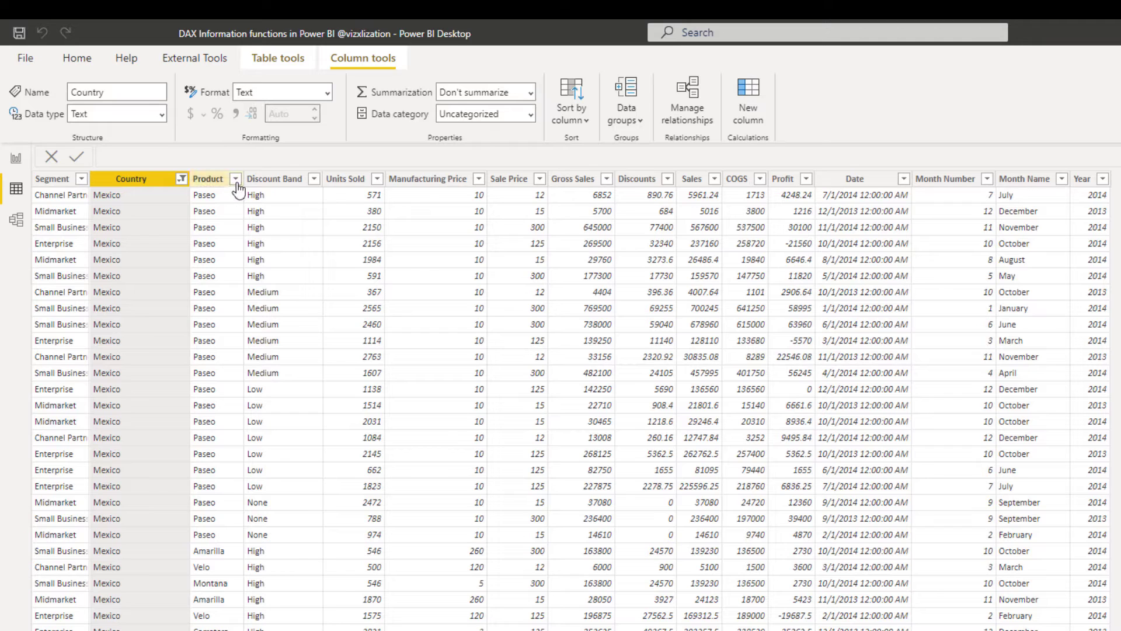
# Step: Filter the Product column of the financials table to show only Montana
pyautogui.click(236, 179)
pyautogui.click(267, 340)
pyautogui.click(267, 380)
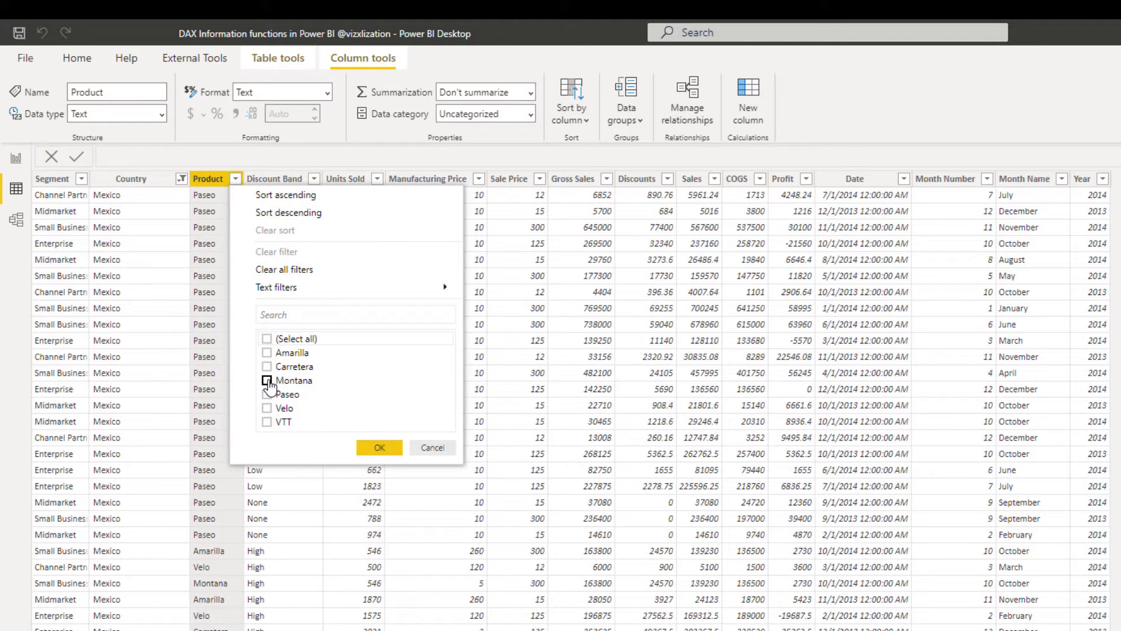
pyautogui.click(380, 448)
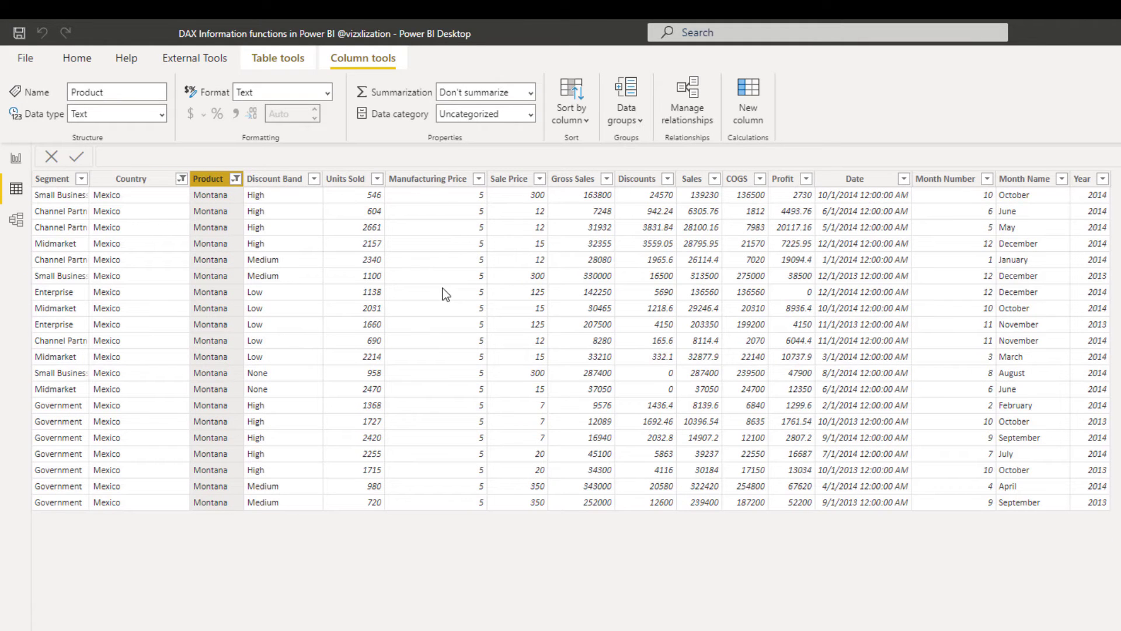
# Step: Filter the Discounts column of the financials table to show only the value 0
pyautogui.click(667, 179)
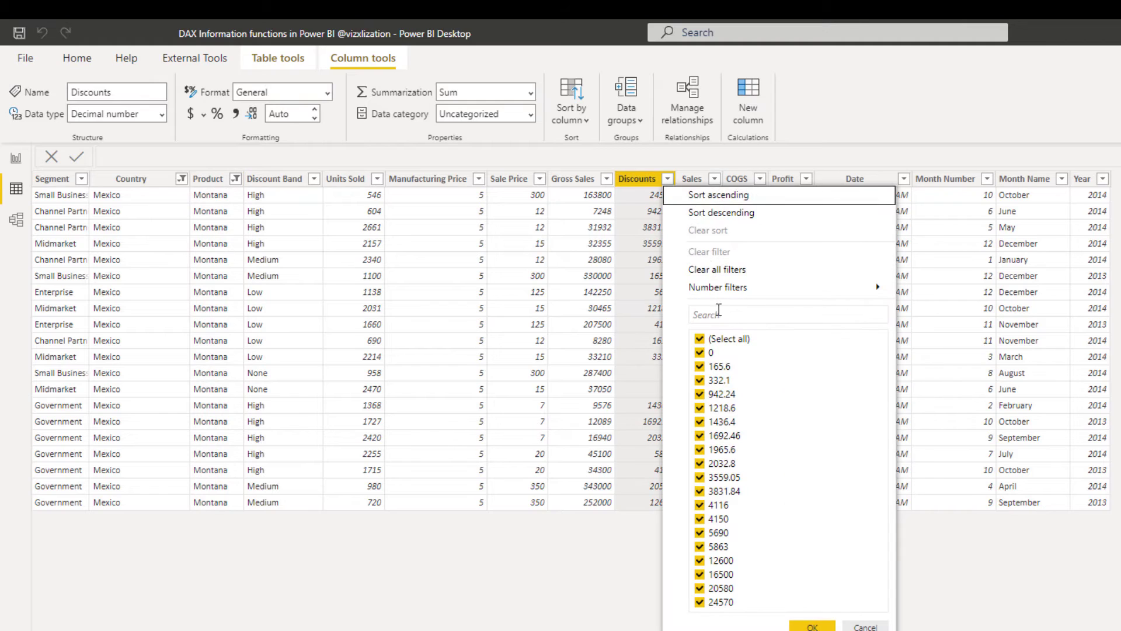
pyautogui.click(700, 338)
pyautogui.click(700, 352)
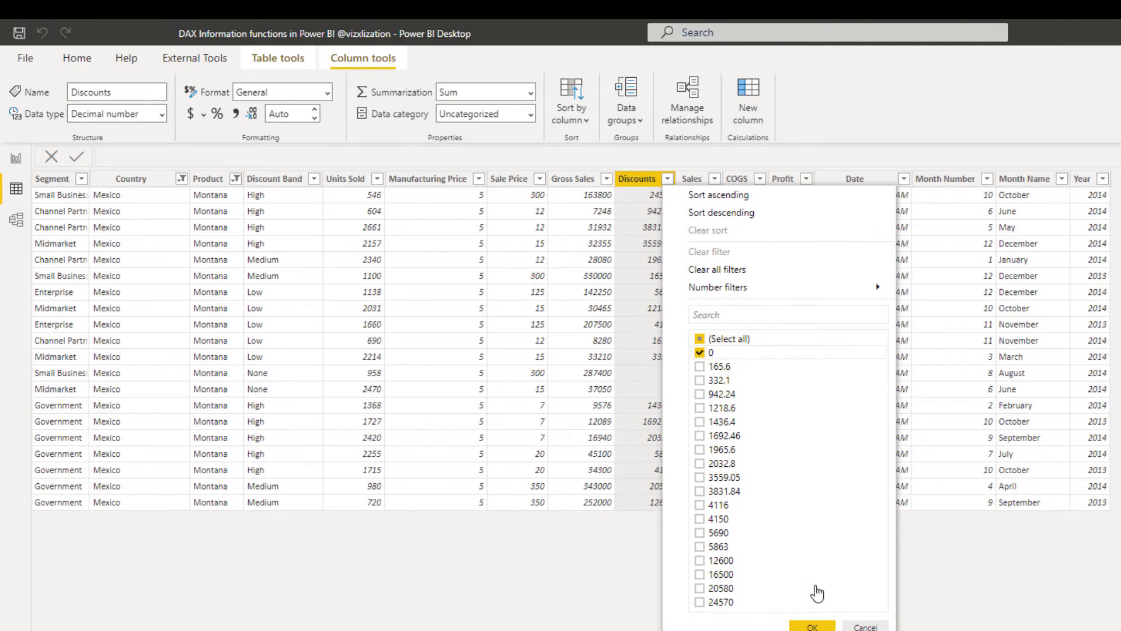
pyautogui.click(812, 625)
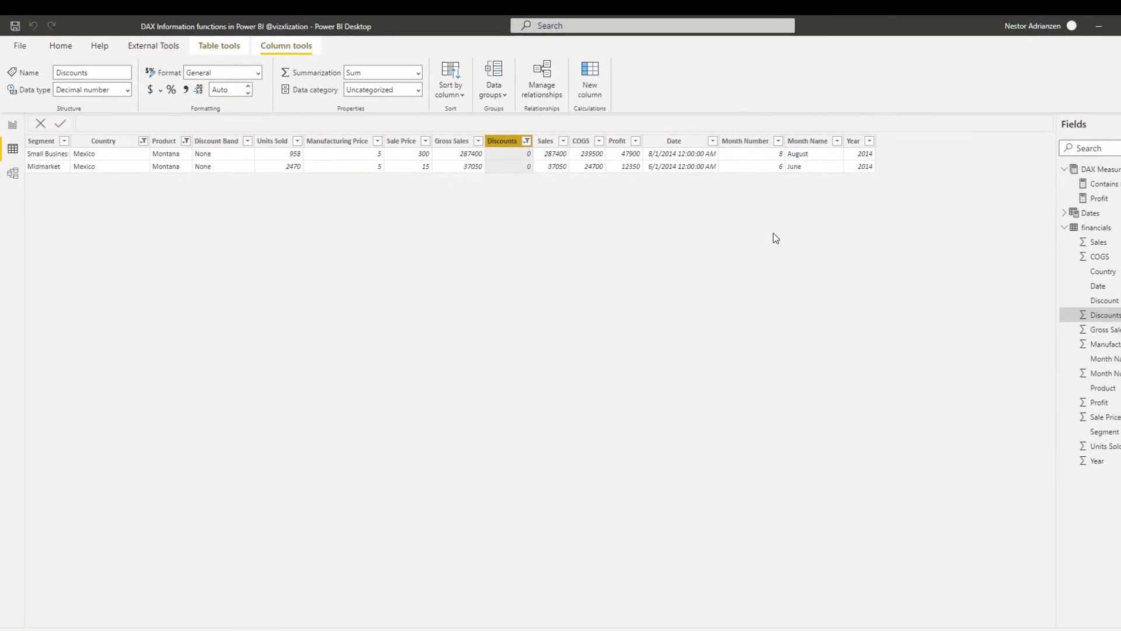
# Step: Clear all filters from the financials table and return to the Contains report page with nothing selected
pyautogui.click(188, 143)
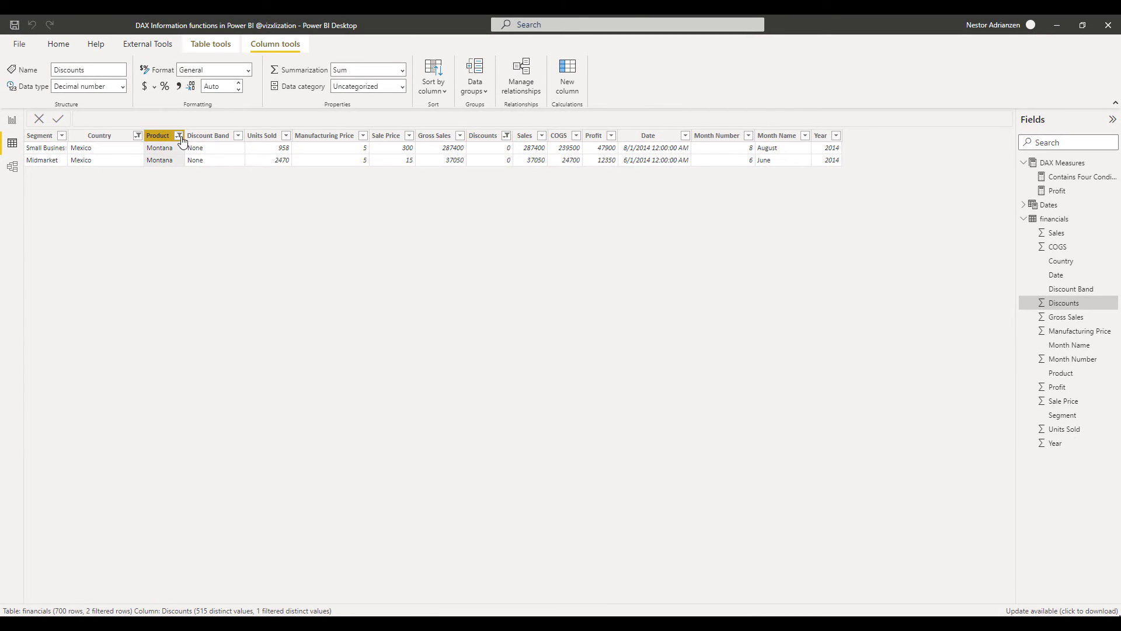
pyautogui.click(180, 138)
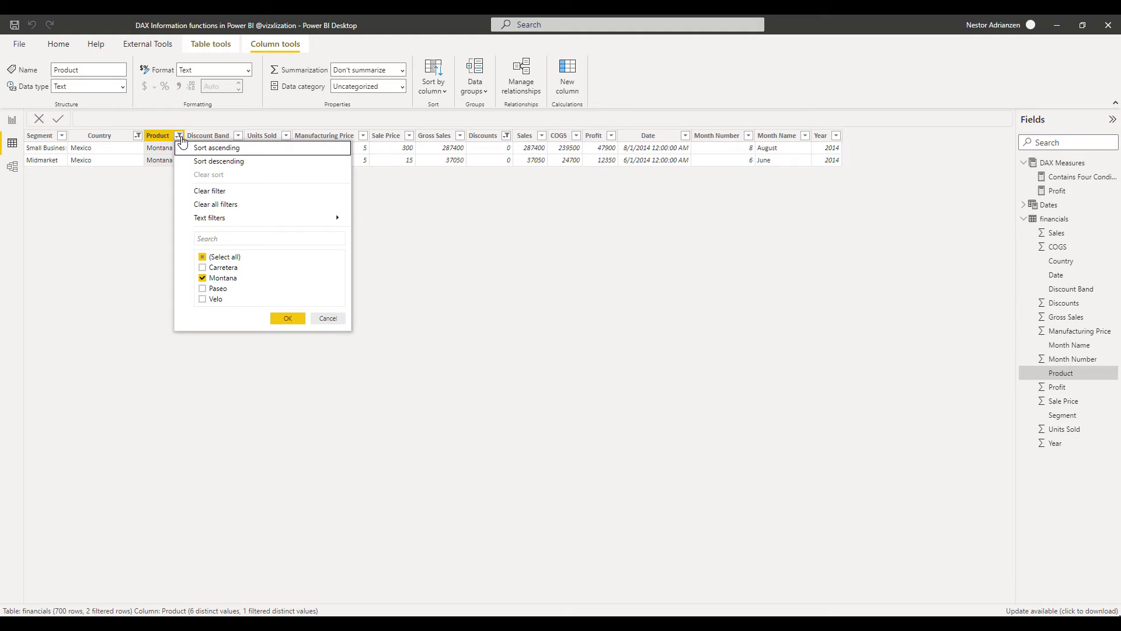
pyautogui.click(244, 205)
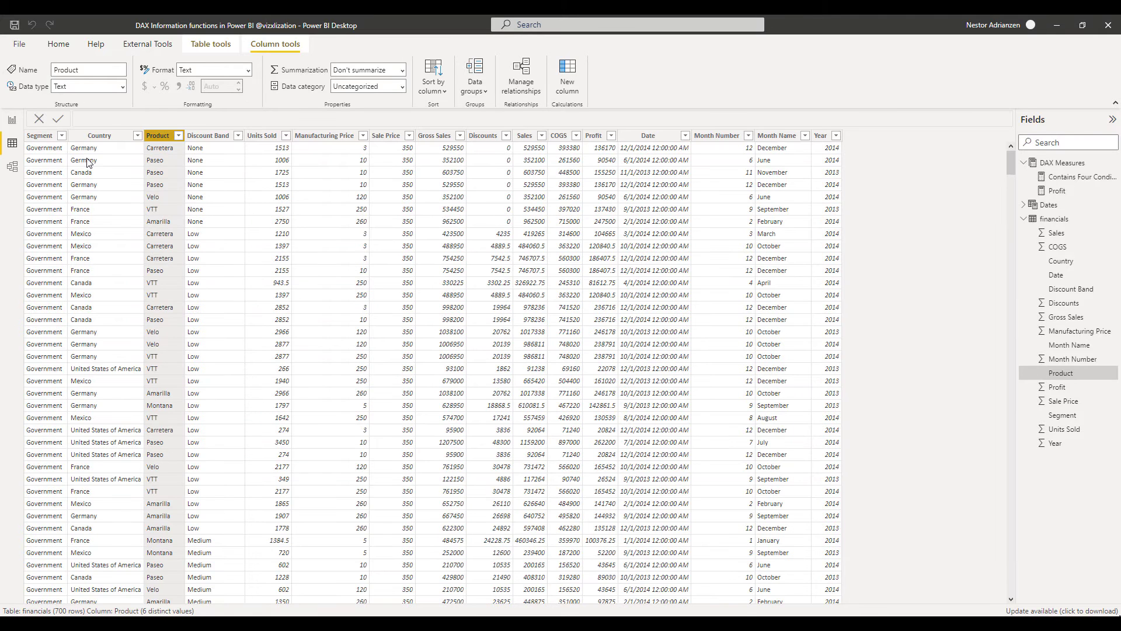
pyautogui.click(11, 119)
pyautogui.click(607, 356)
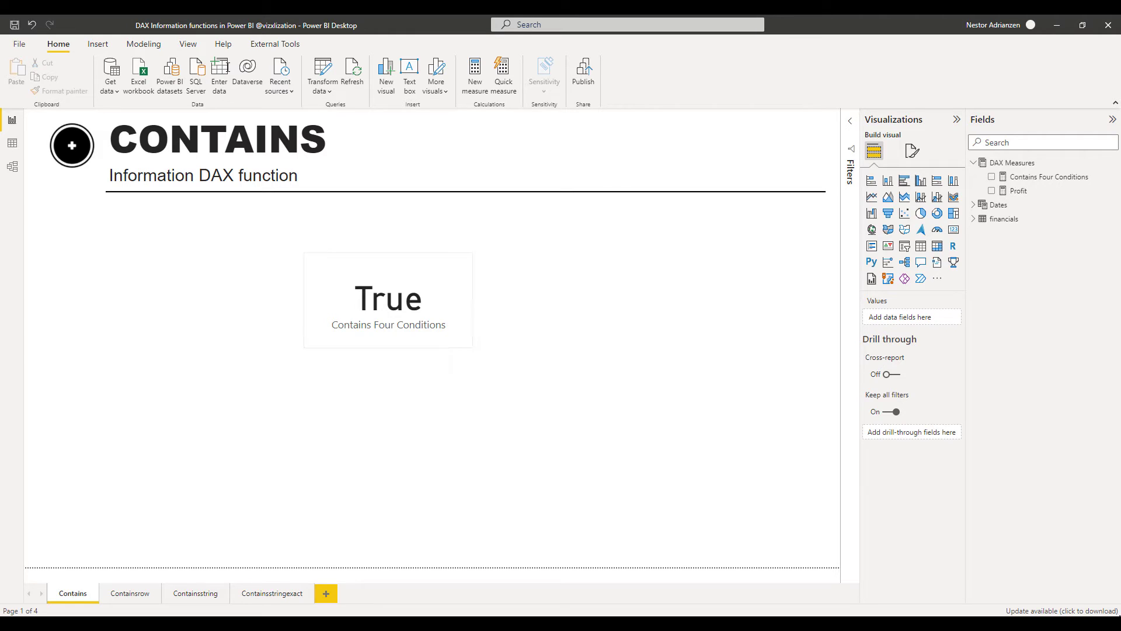
# Step: On the Containsrow page, create a new measure in the DAX Measures table and name it "Contains Row Canada-France"
pyautogui.click(140, 590)
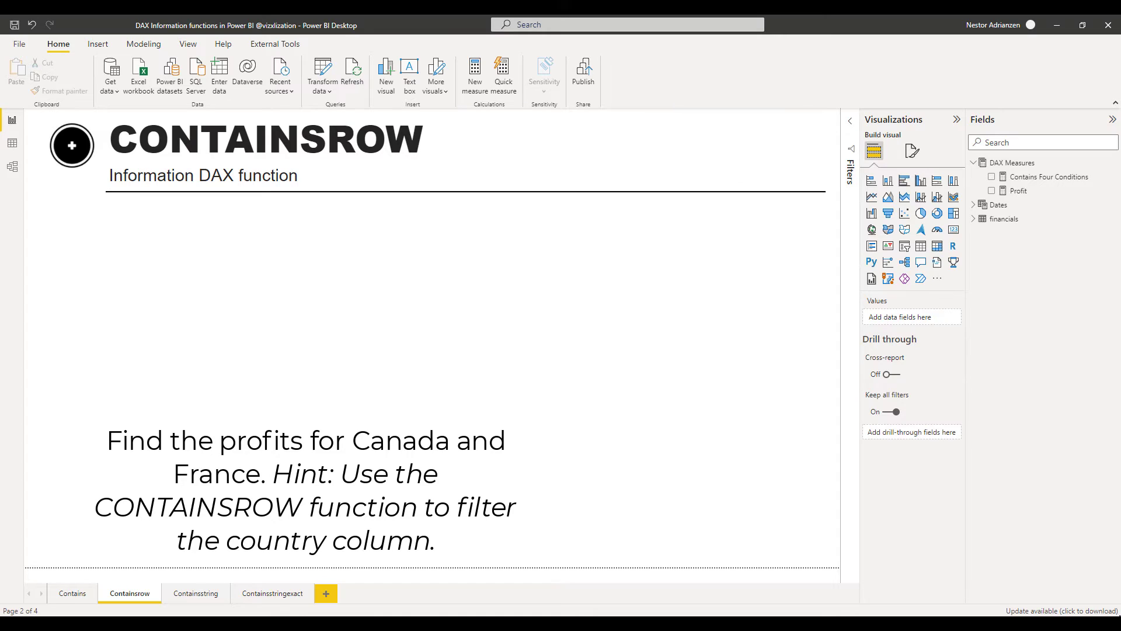
pyautogui.rightClick(1014, 167)
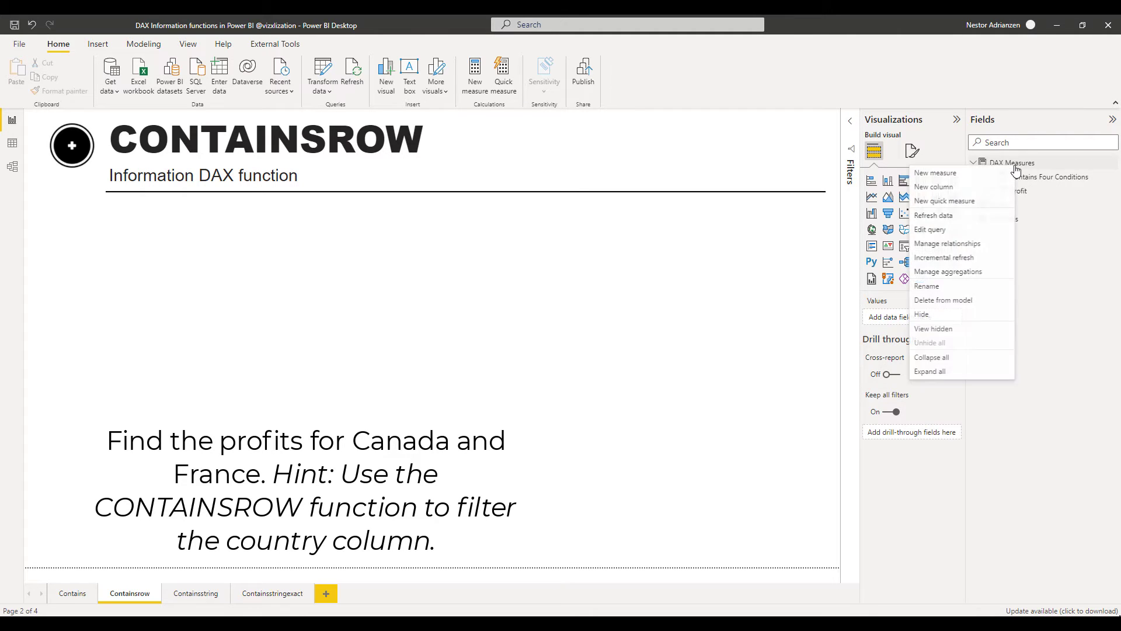
pyautogui.click(975, 174)
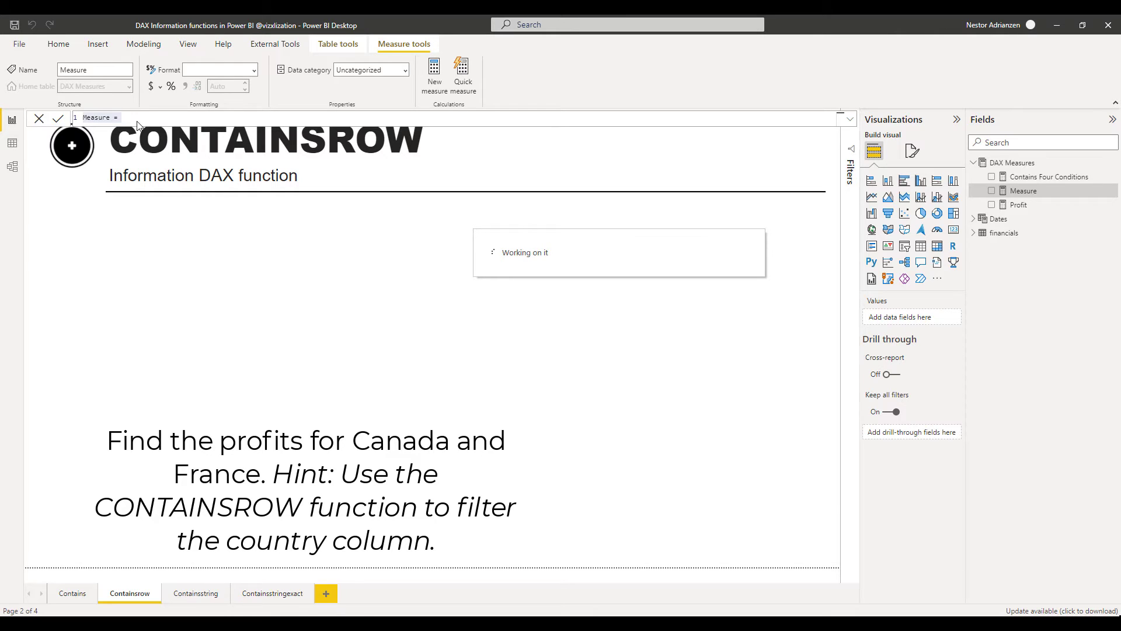
pyautogui.write('Contains Row C')
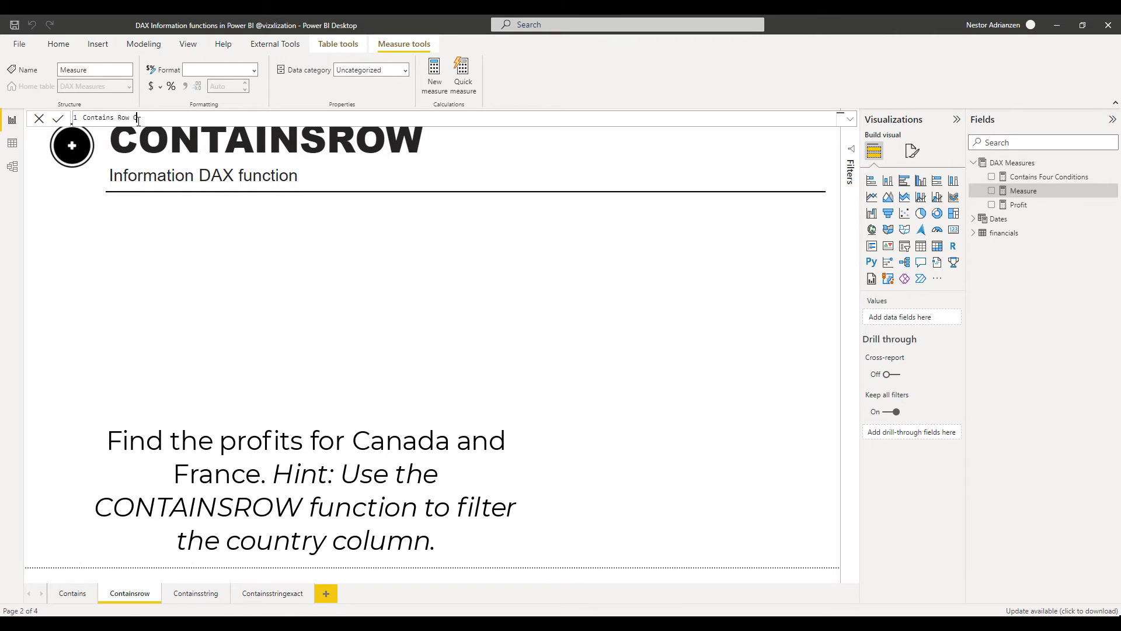
pyautogui.write('anada-France=')
pyautogui.hotkey('shift', 'Return')
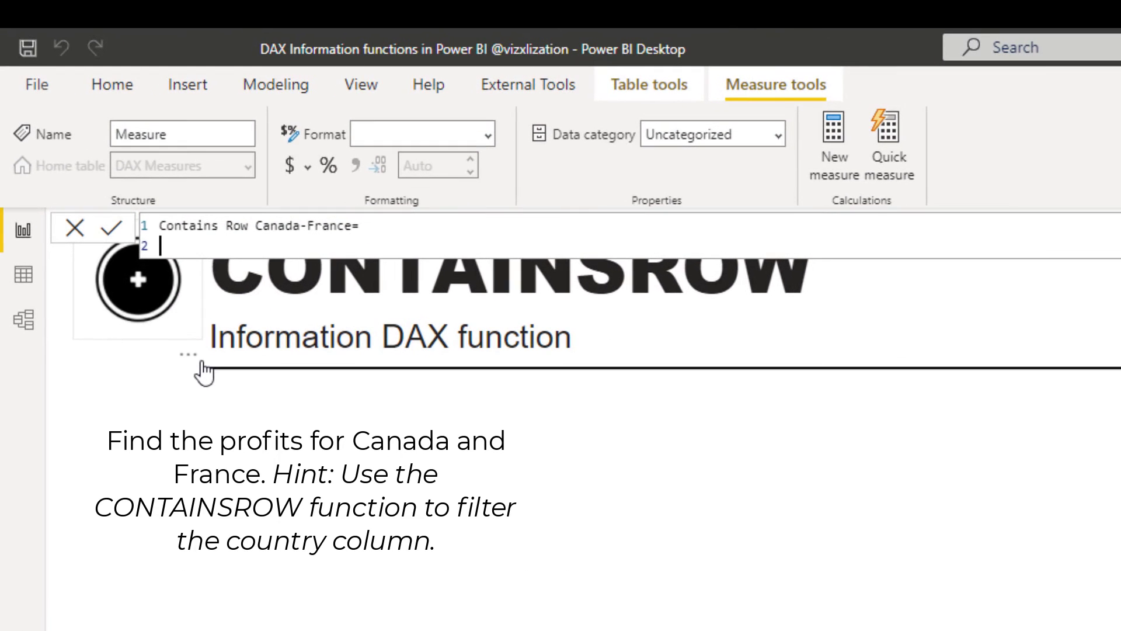
# Step: Start the measure's formula with CALCULATE and use the [Profit] measure as its expression
pyautogui.write('CALCULATE(')
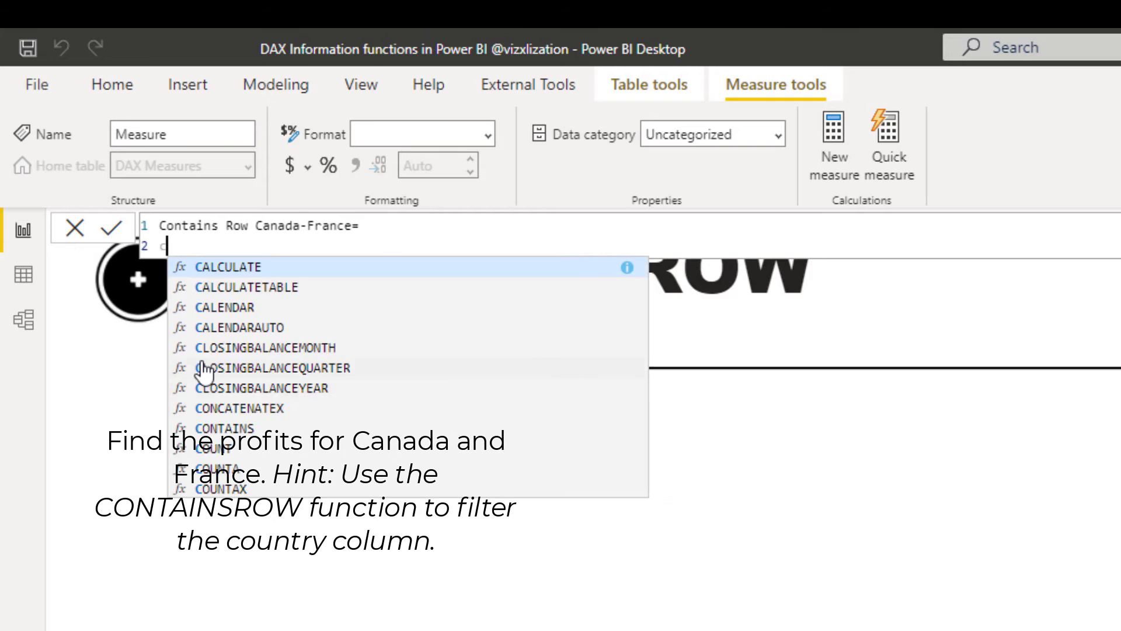
pyautogui.hotkey('shift', 'Return')
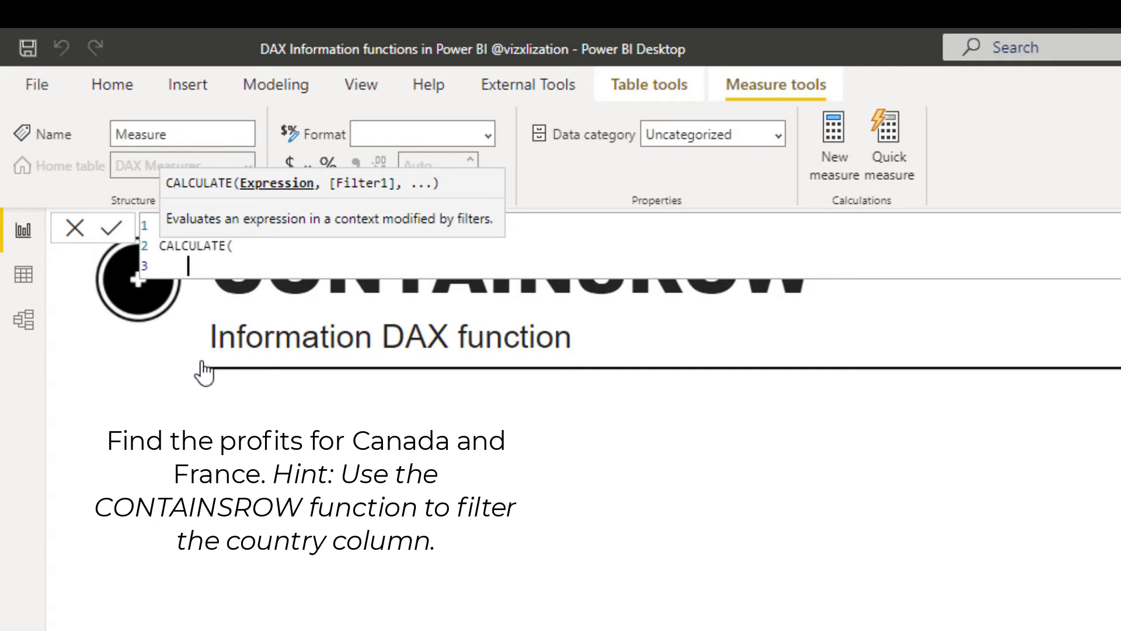
pyautogui.write('pro')
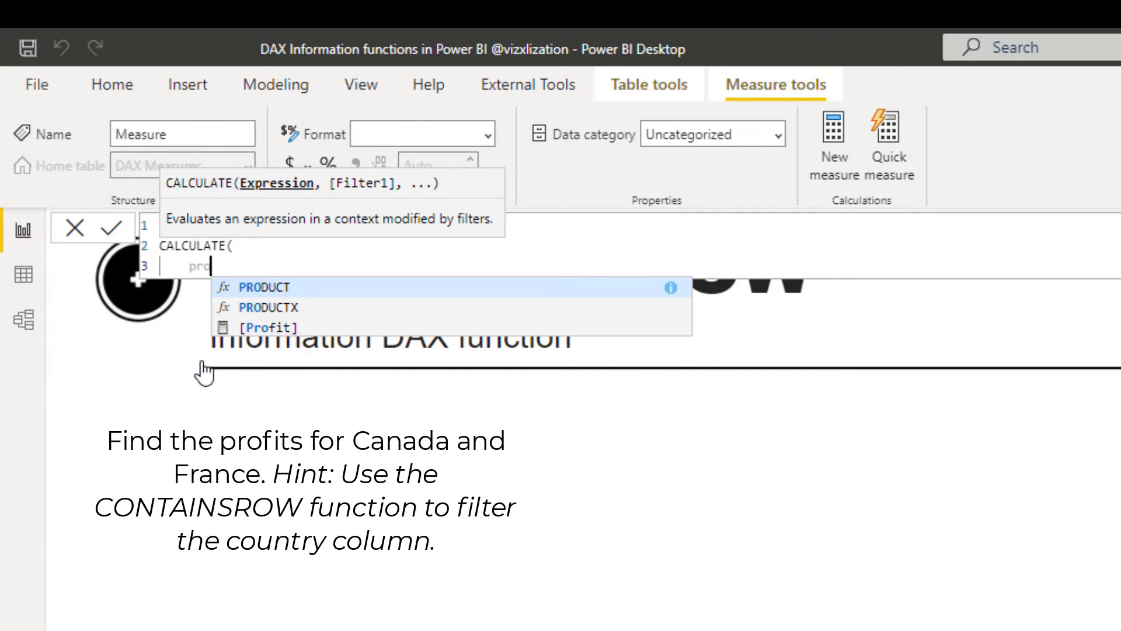
pyautogui.click(308, 327)
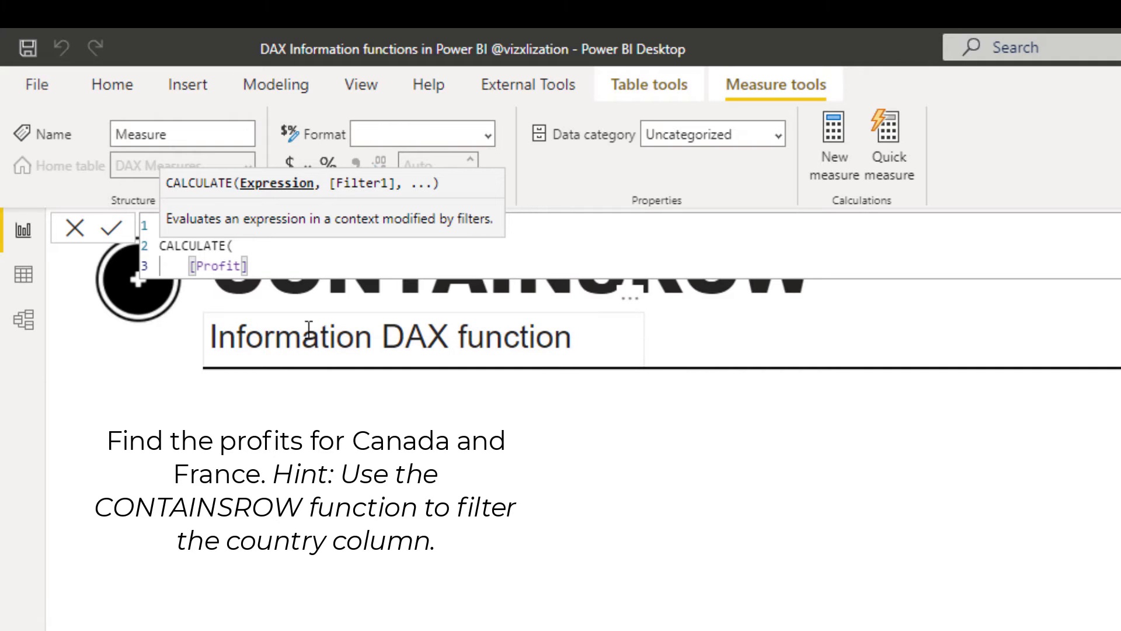
pyautogui.write(',')
pyautogui.hotkey('shift', 'Return')
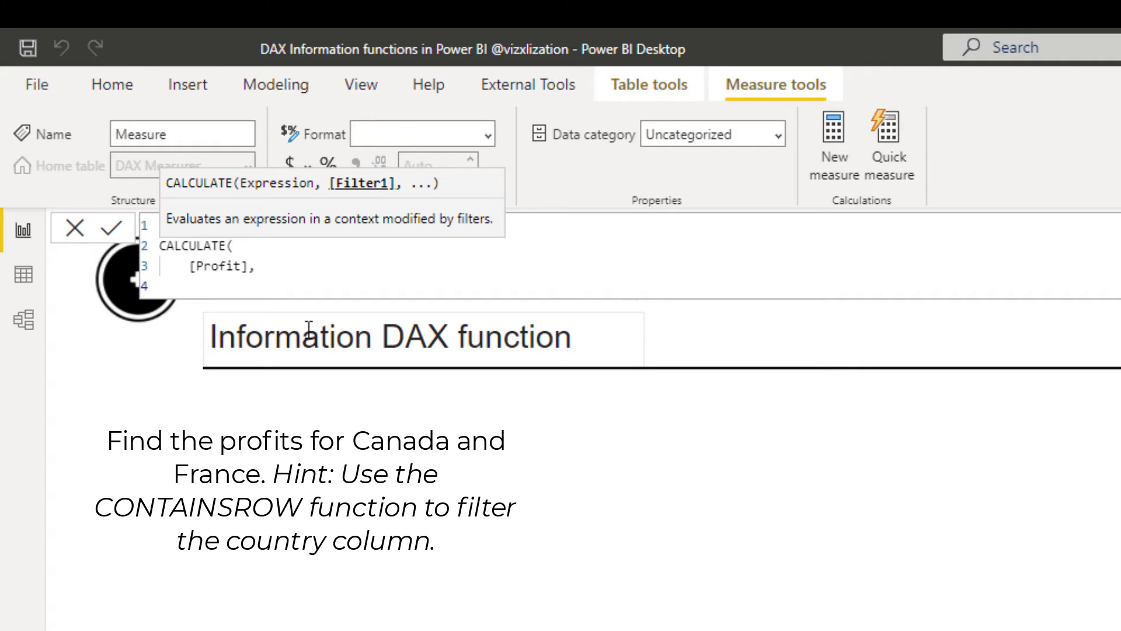
# Step: Add CONTAINSROW as the CALCULATE filter, with the list {"Canada","France"} as its table argument
pyautogui.write('con')
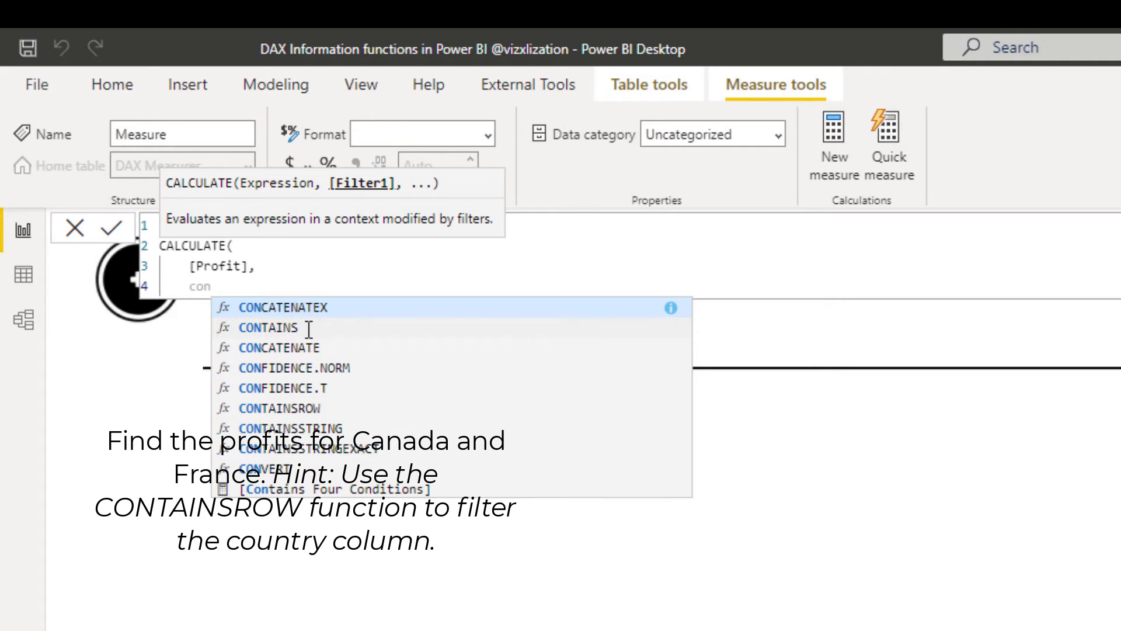
pyautogui.write('tain')
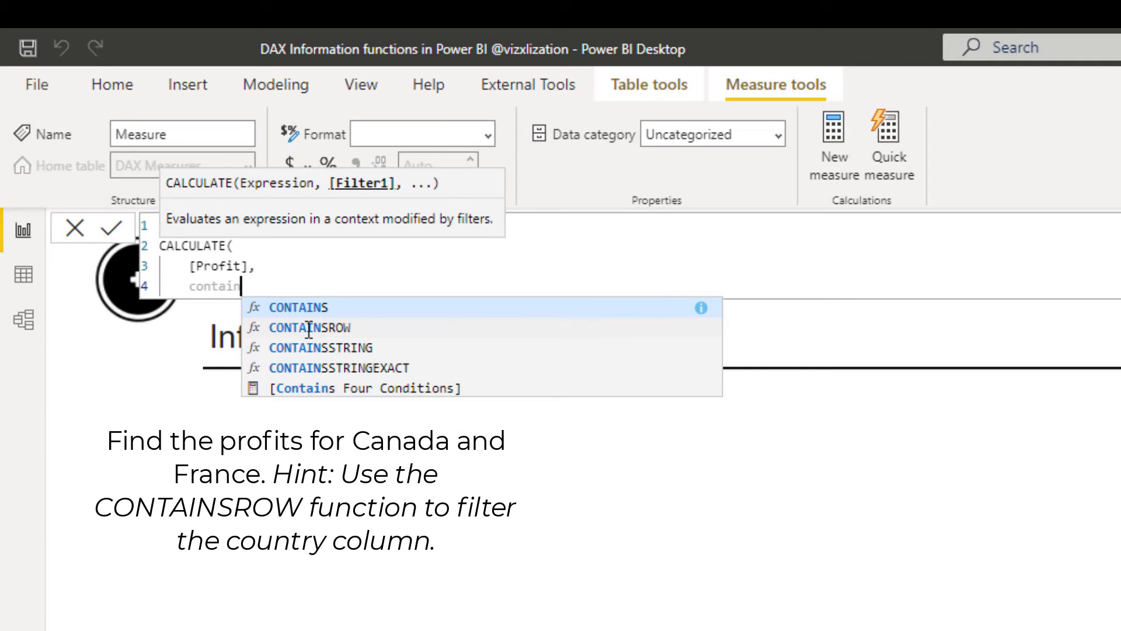
pyautogui.click(308, 328)
pyautogui.hotkey('shift', 'Return')
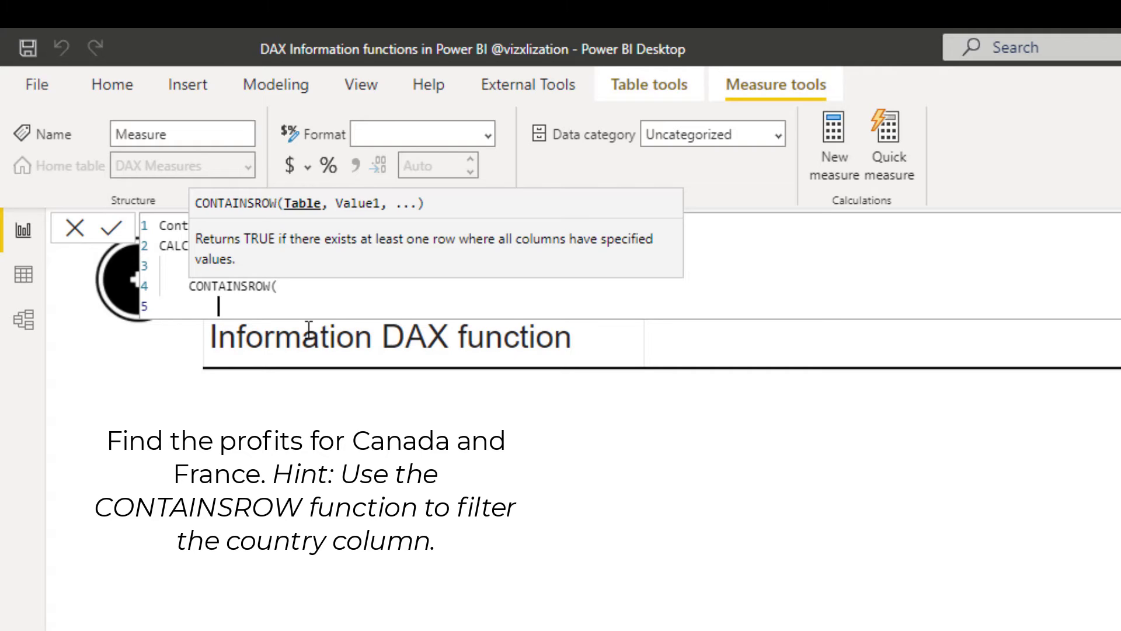
pyautogui.write('{"C')
pyautogui.press('BackSpace')
pyautogui.write('Canada","France')
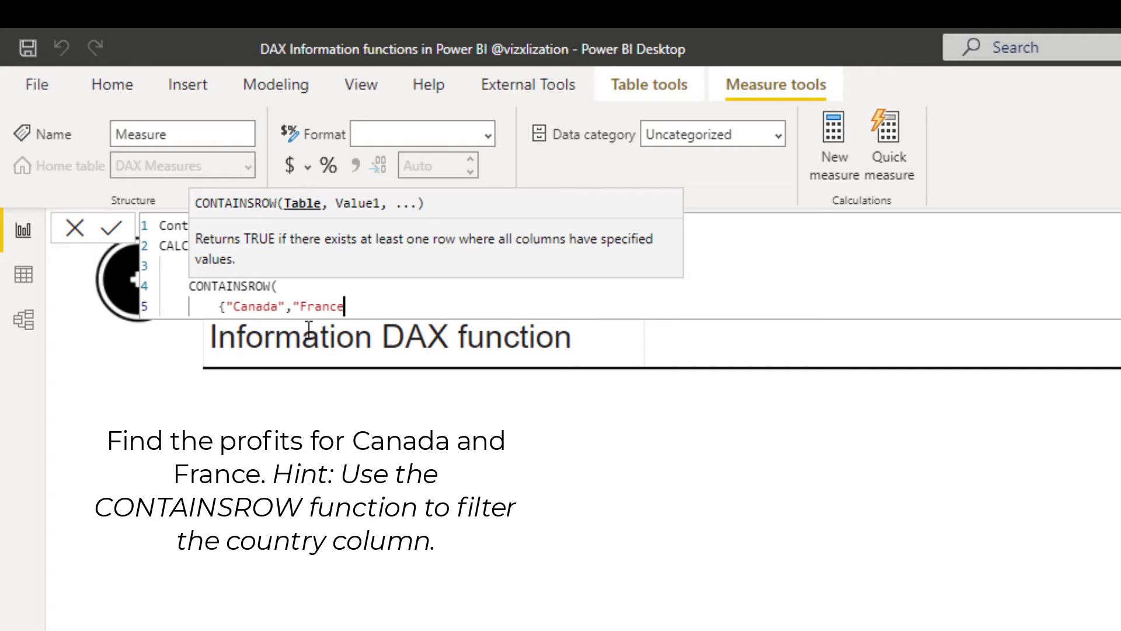
pyautogui.write('"},')
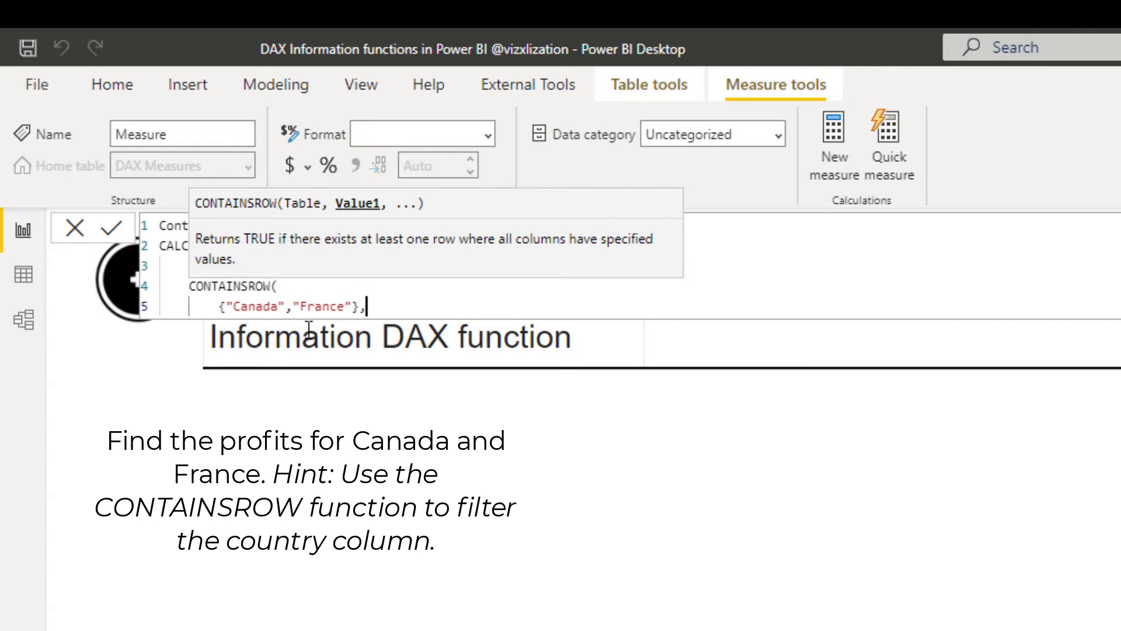
pyautogui.press('Return')
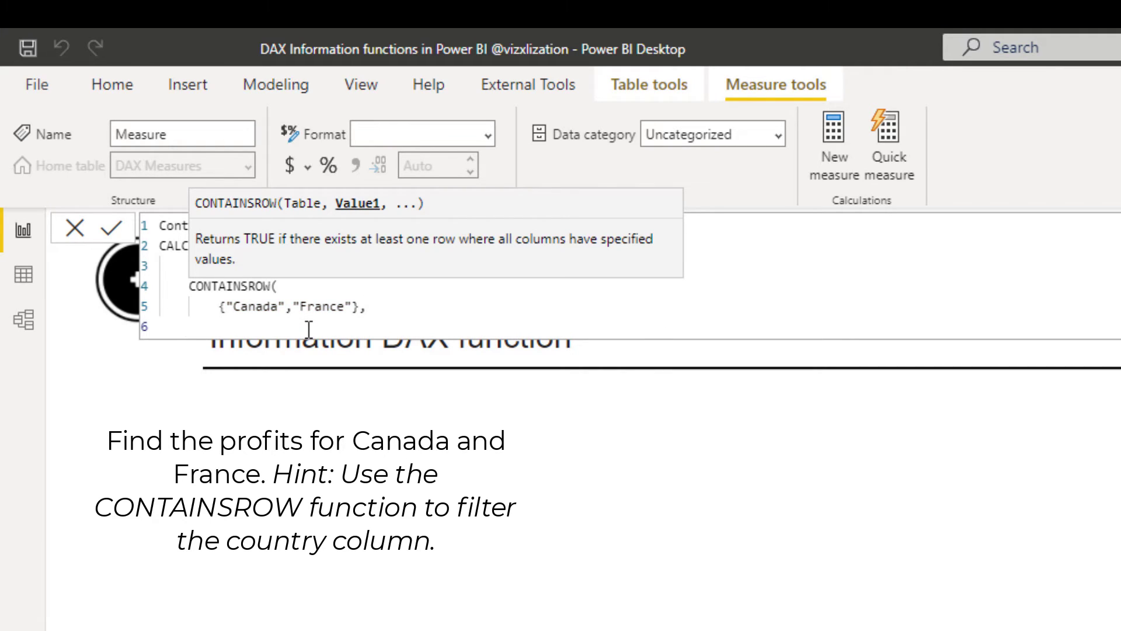
# Step: Add financials[Country] as the CONTAINSROW value and close both the CONTAINSROW and CALCULATE functions on separate lines
pyautogui.write('coun')
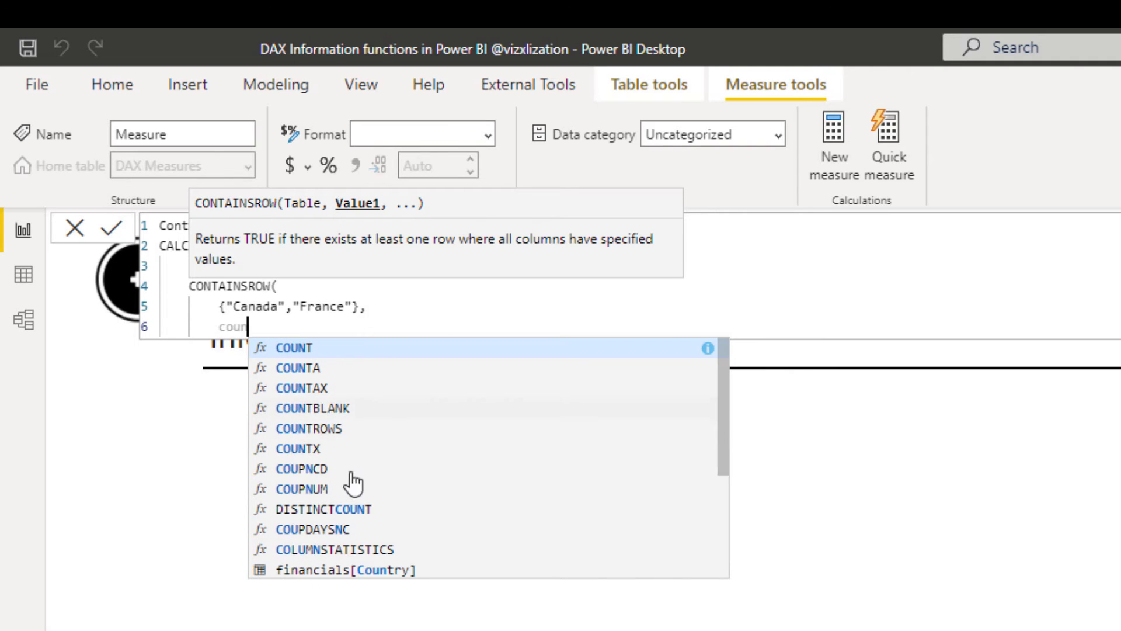
pyautogui.click(413, 570)
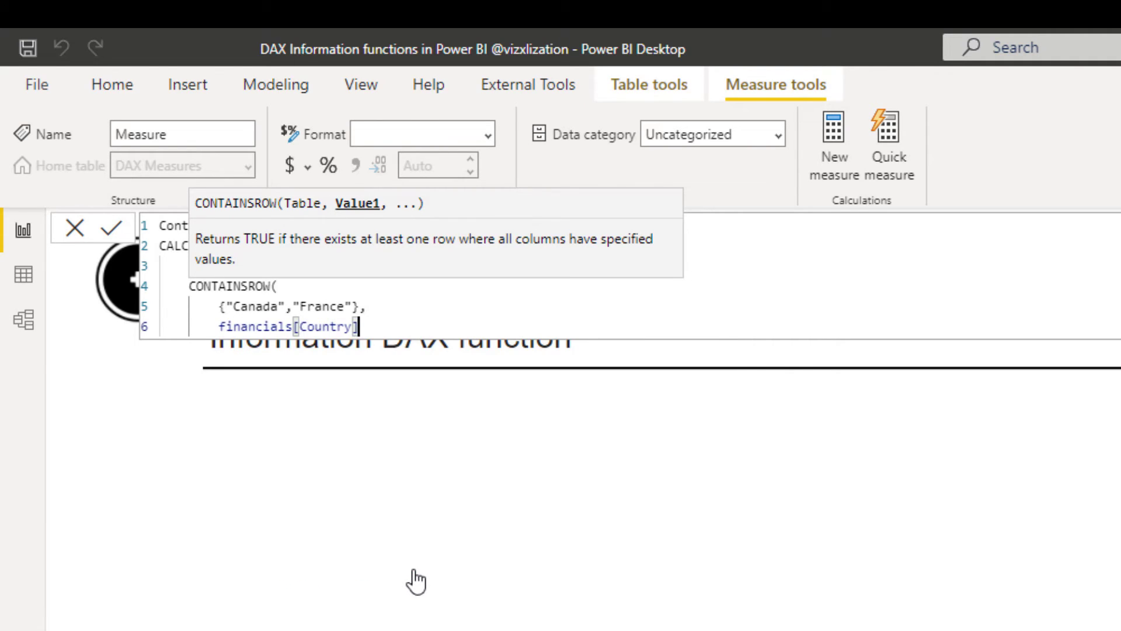
pyautogui.press('Return')
pyautogui.write(')')
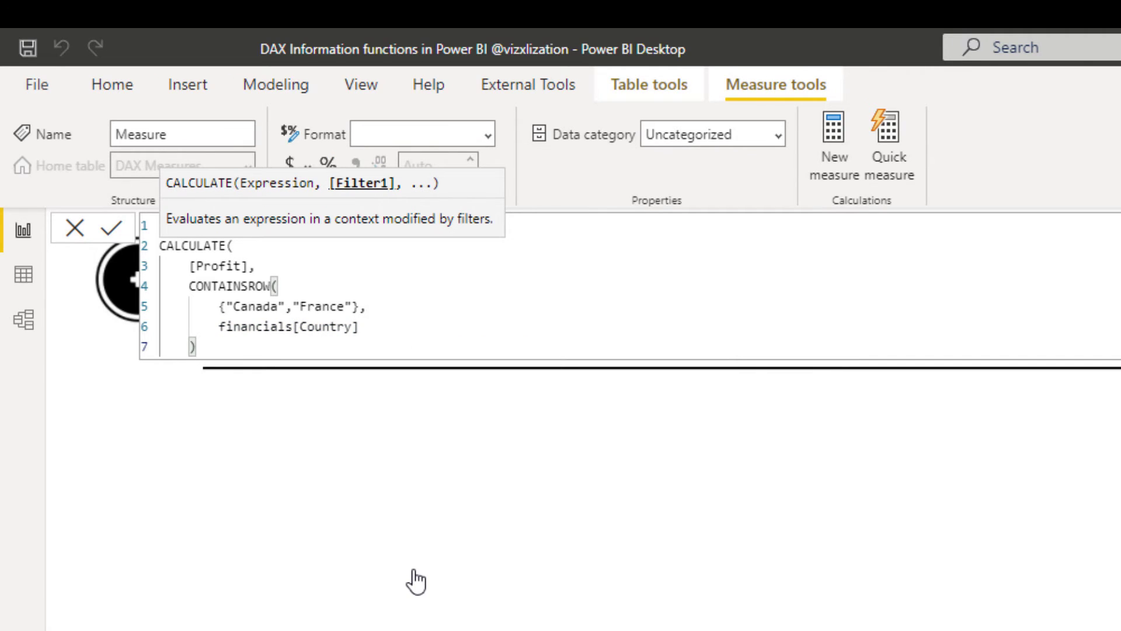
pyautogui.press('Return')
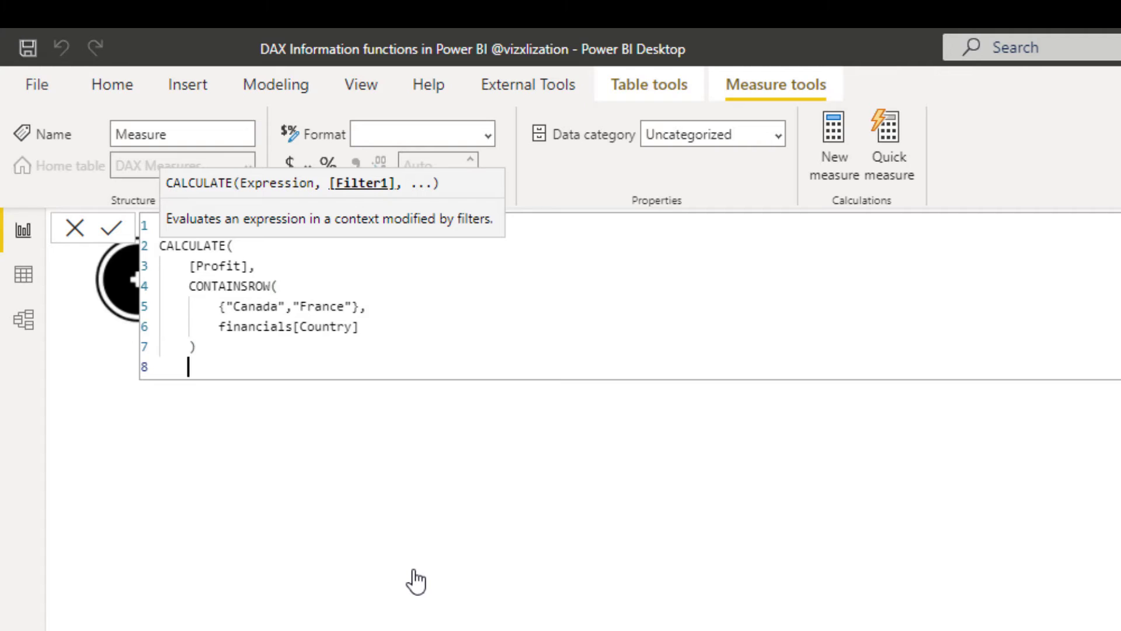
pyautogui.write(')')
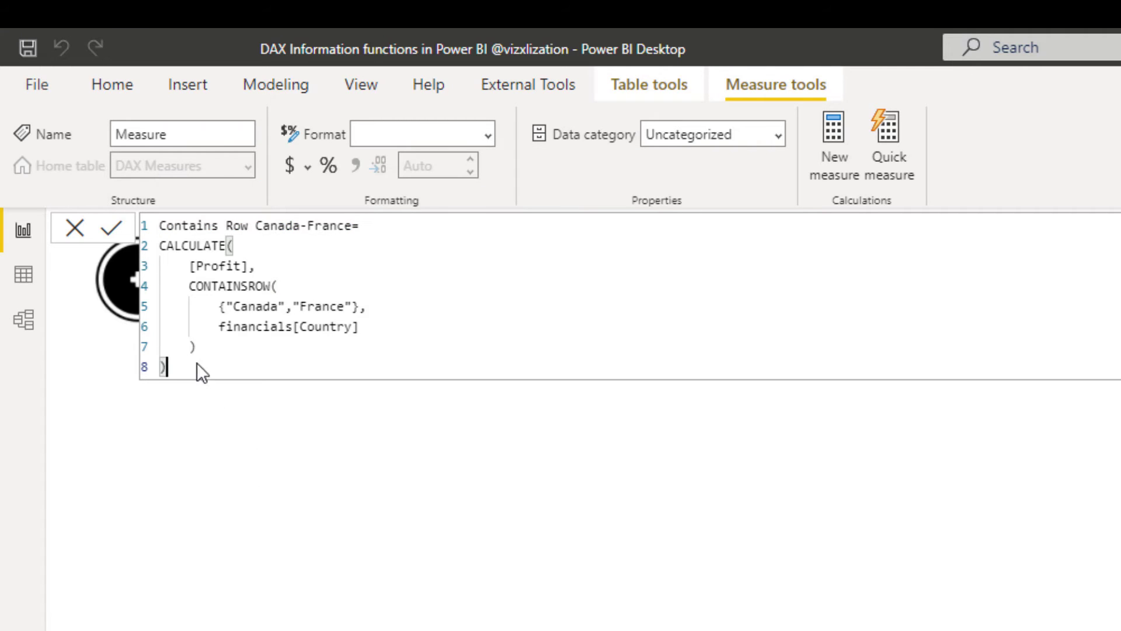
# Step: Commit the measure and add a table visual to the Containsrow page with financials Country and the Profit measure
pyautogui.click(120, 233)
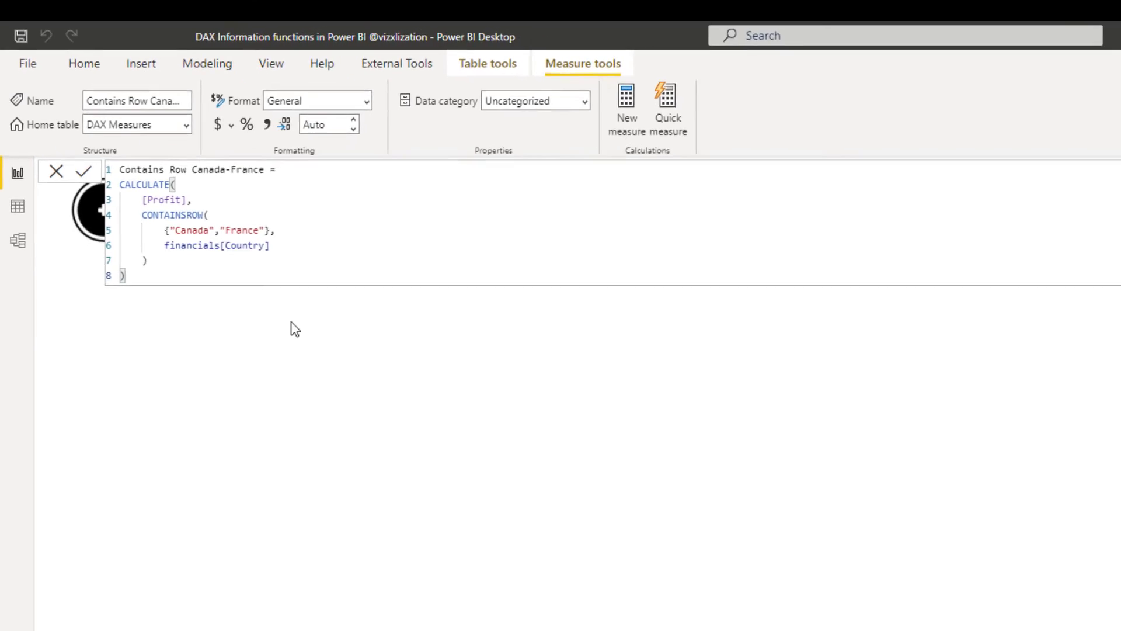
pyautogui.click(422, 435)
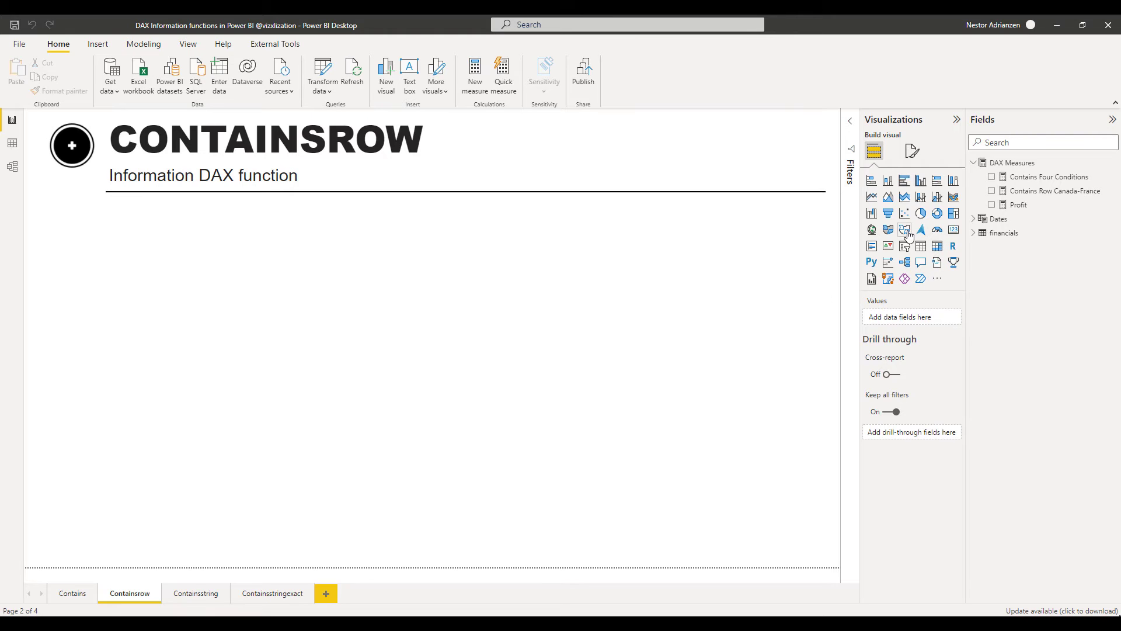
pyautogui.click(921, 248)
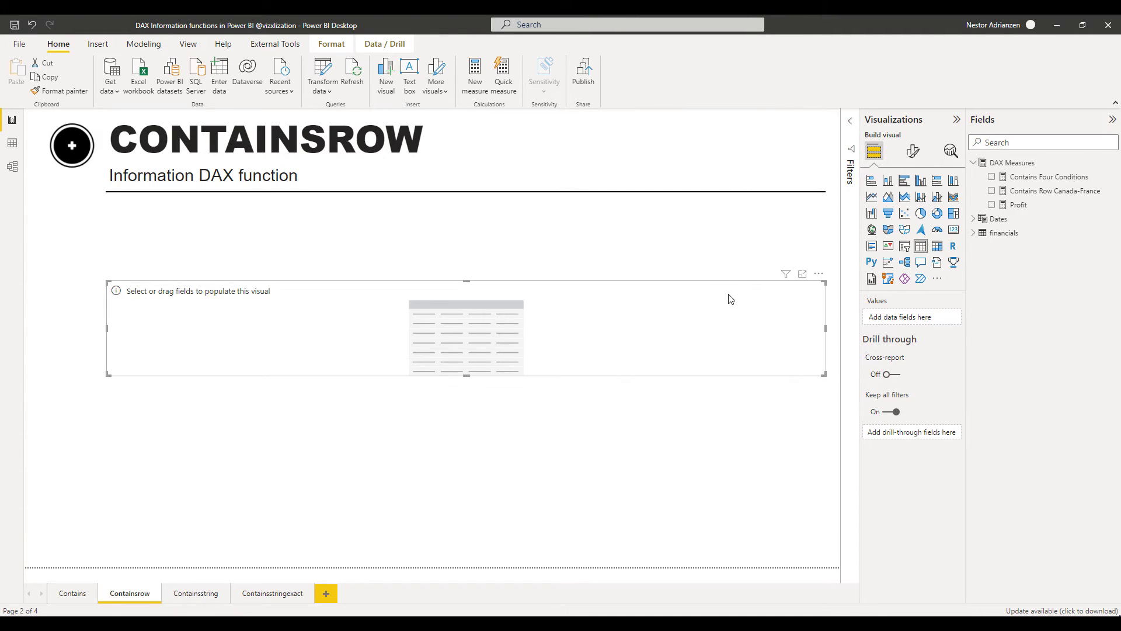
pyautogui.click(976, 233)
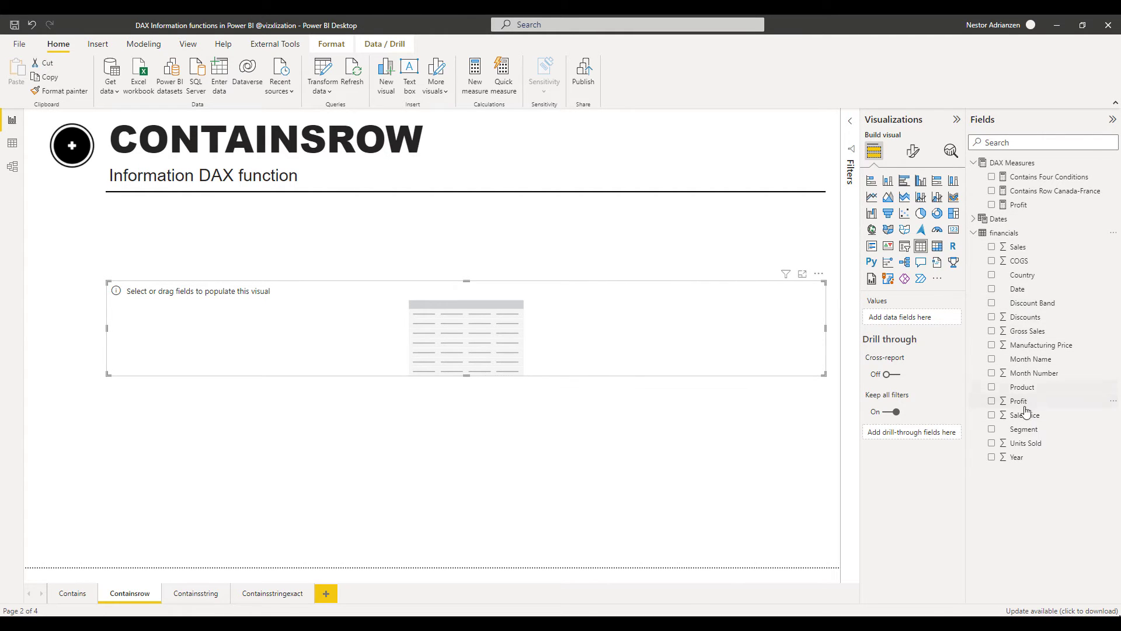
pyautogui.moveTo(1023, 275); pyautogui.dragTo(474, 332)
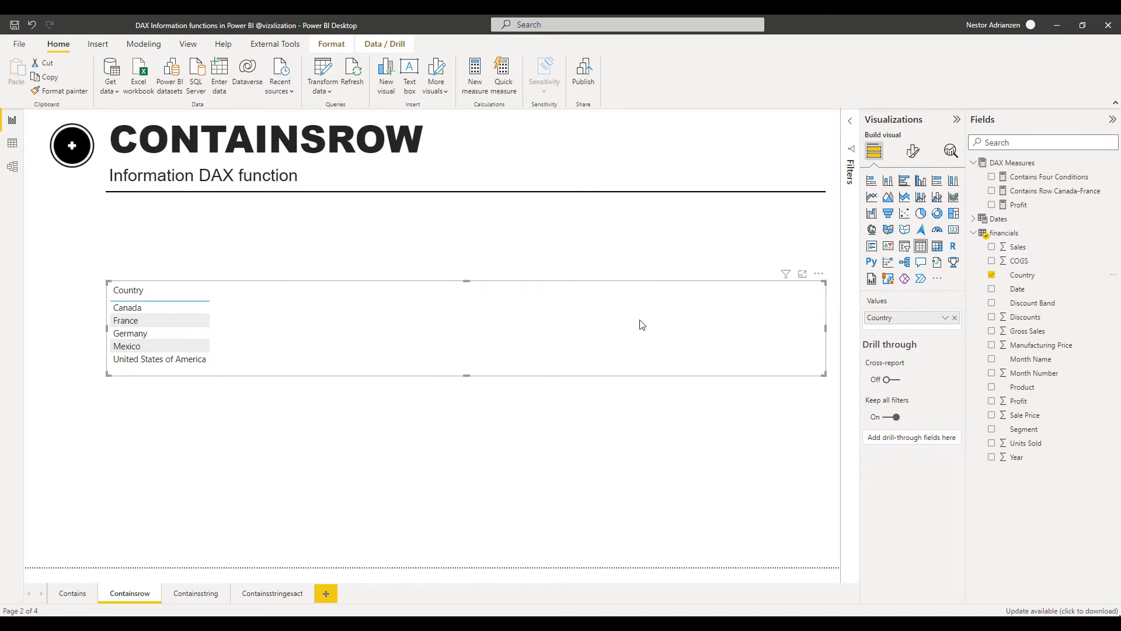
pyautogui.moveTo(1018, 205); pyautogui.dragTo(451, 334)
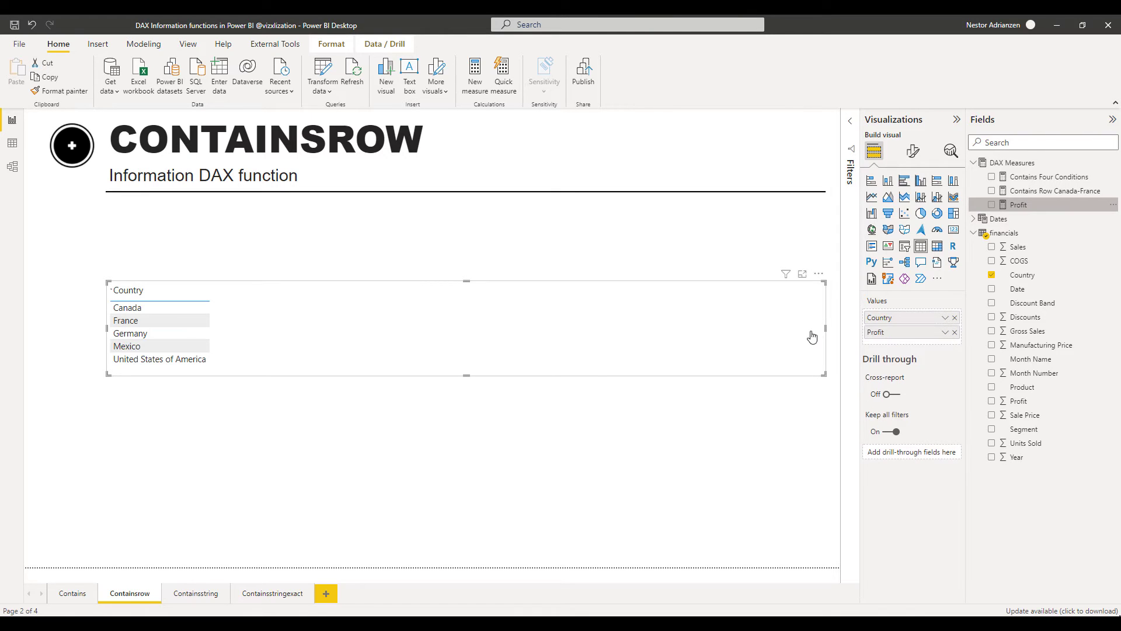
# Step: Narrow the Country and Profit table, make it taller to fit all rows, and move it just below the page heading line
pyautogui.moveTo(823, 335); pyautogui.dragTo(323, 334)
pyautogui.moveTo(222, 375); pyautogui.dragTo(217, 410)
pyautogui.moveTo(291, 350); pyautogui.dragTo(284, 286)
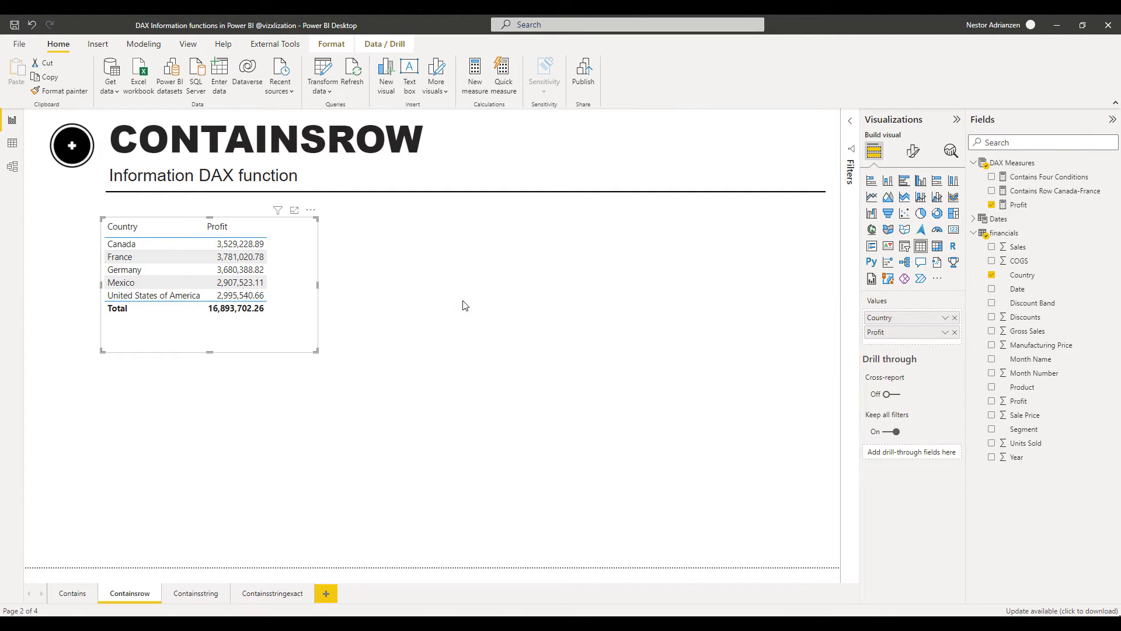
pyautogui.click(419, 295)
# Step: Duplicate the Country and Profit table and place the copy directly beside the original
pyautogui.click(288, 291)
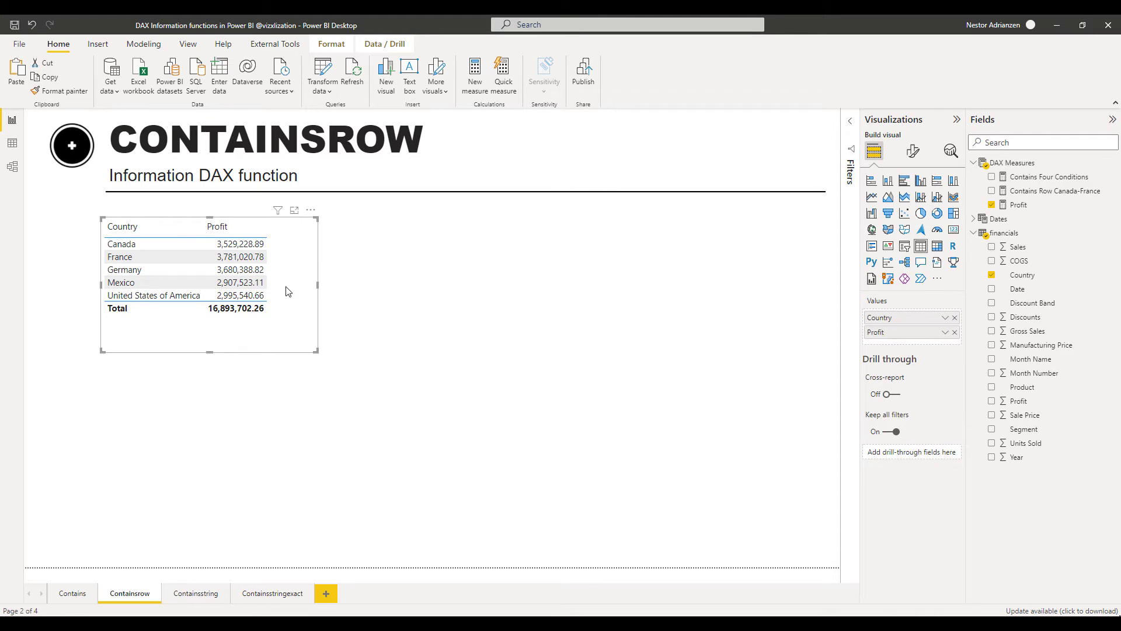
pyautogui.hotkey('ctrl', 'c')
pyautogui.hotkey('ctrl', 'v')
pyautogui.moveTo(286, 290); pyautogui.dragTo(499, 287)
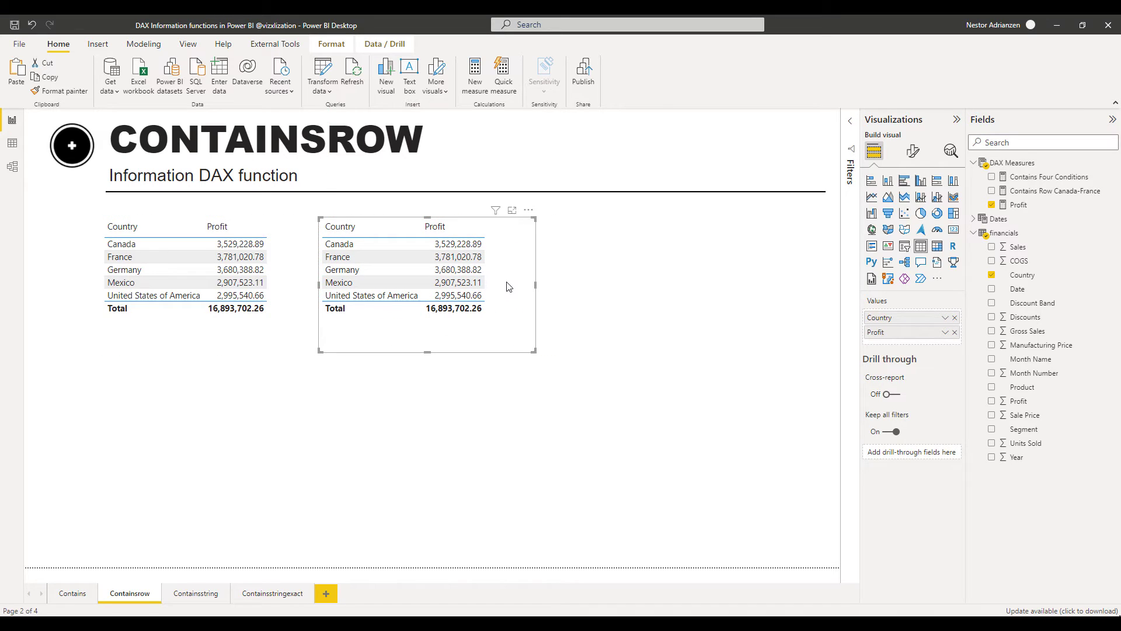
# Step: In the copied table, replace Profit with the Contains Row Canada-France measure and trim the visual's width
pyautogui.click(991, 205)
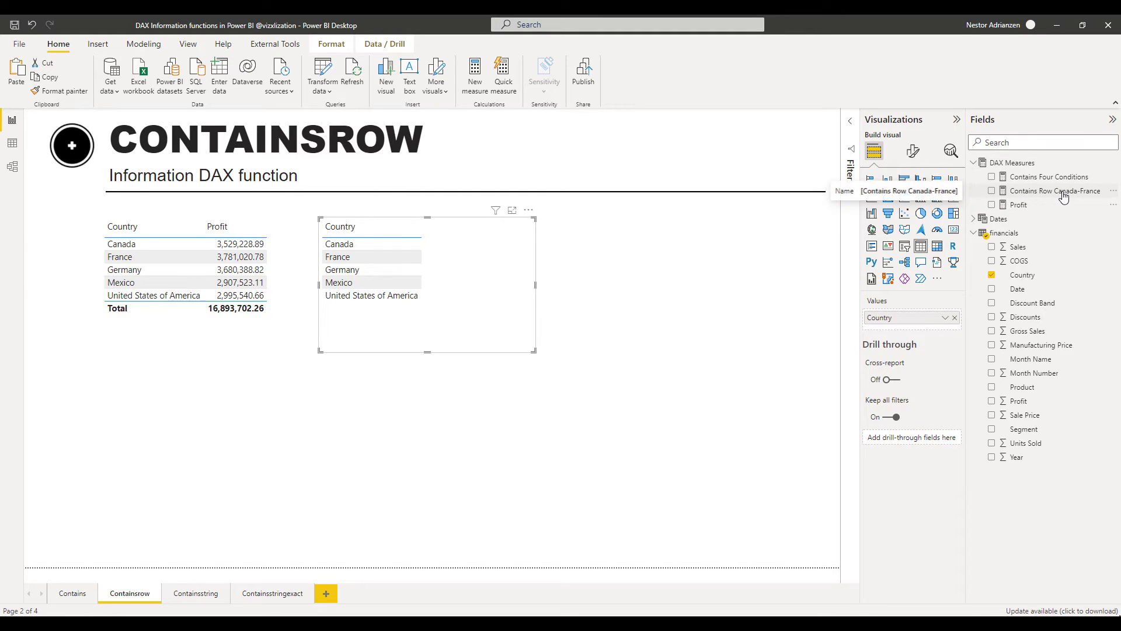
pyautogui.moveTo(1059, 199); pyautogui.dragTo(623, 285)
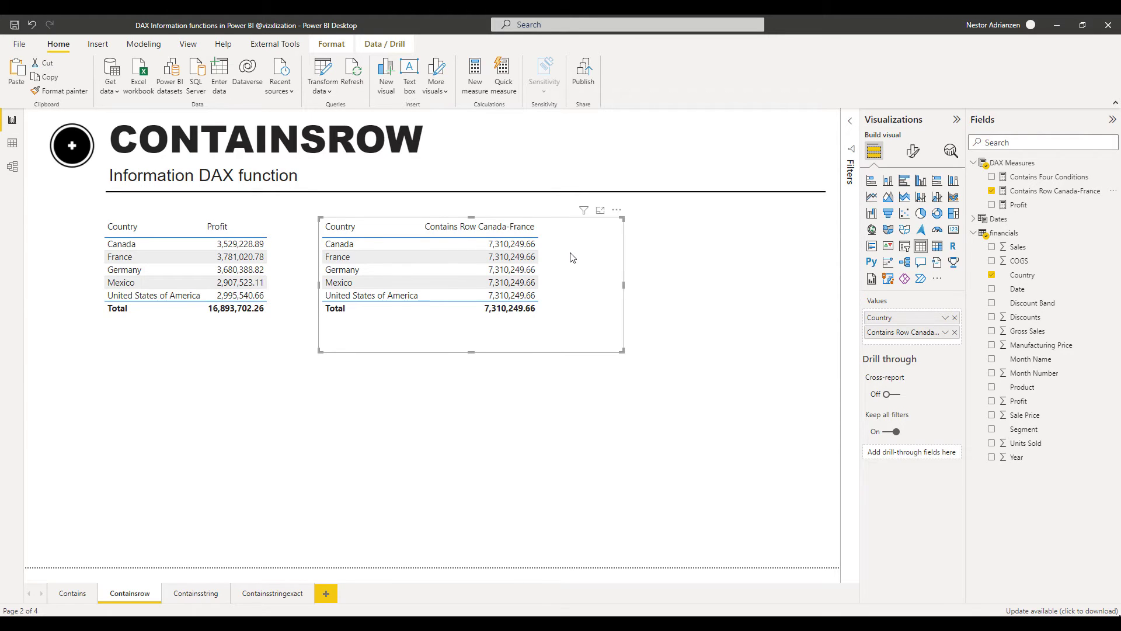
pyautogui.moveTo(624, 285); pyautogui.dragTo(605, 286)
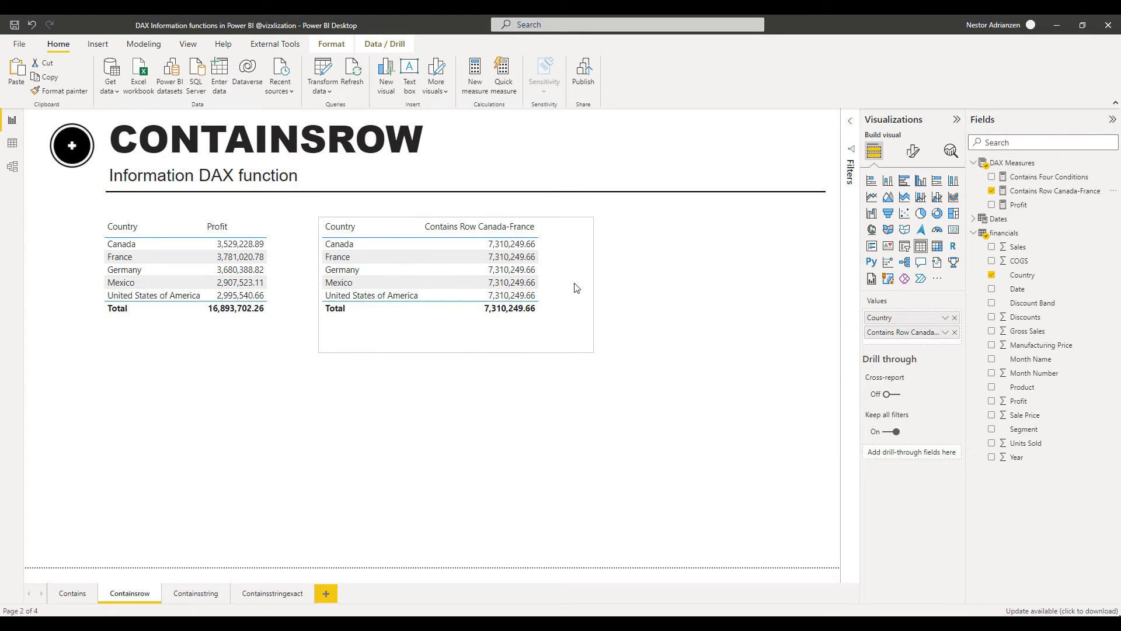
pyautogui.click(636, 273)
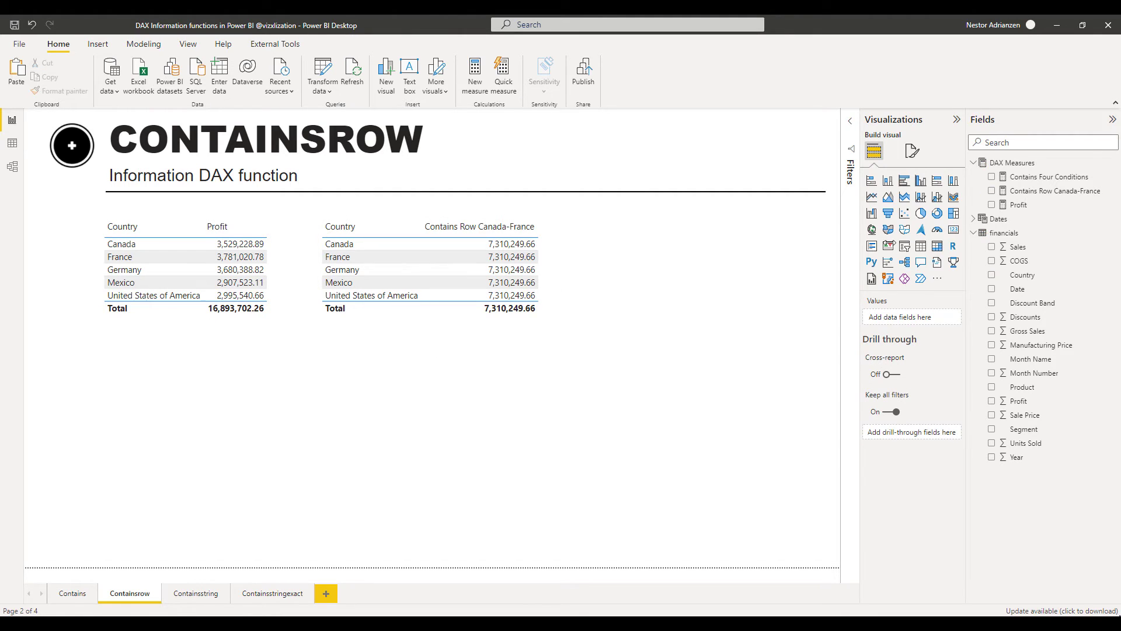
# Step: Add a card visual showing Contains Row Canada-France beside the two tables and reduce its height
pyautogui.click(953, 230)
pyautogui.moveTo(241, 468); pyautogui.dragTo(738, 305)
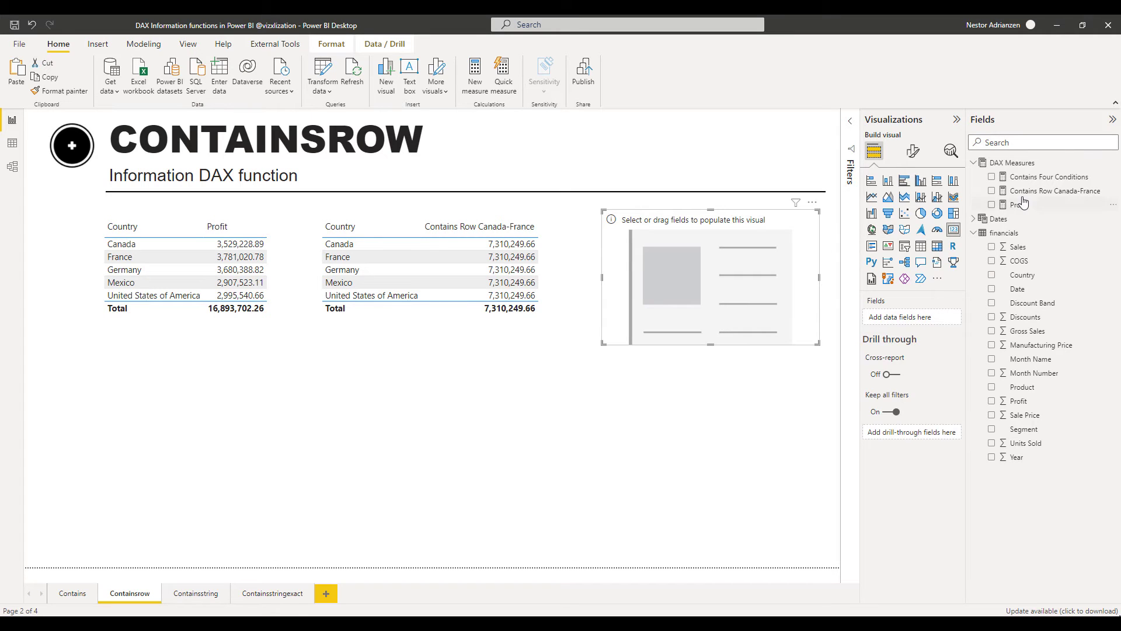
pyautogui.moveTo(1037, 198); pyautogui.dragTo(737, 347)
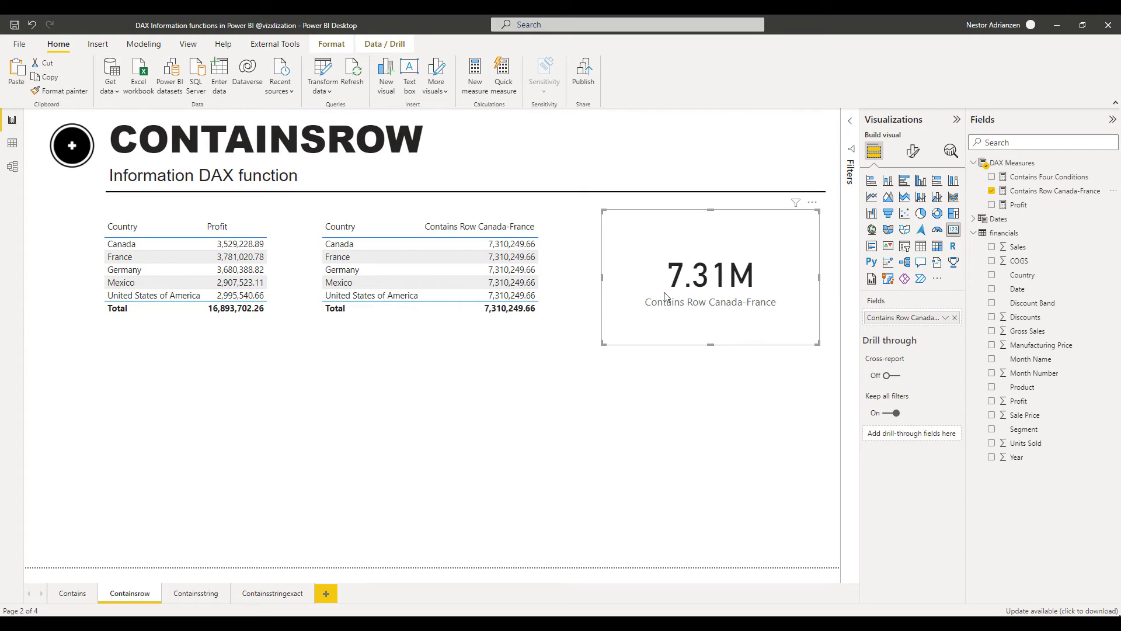
pyautogui.moveTo(711, 345); pyautogui.dragTo(724, 308)
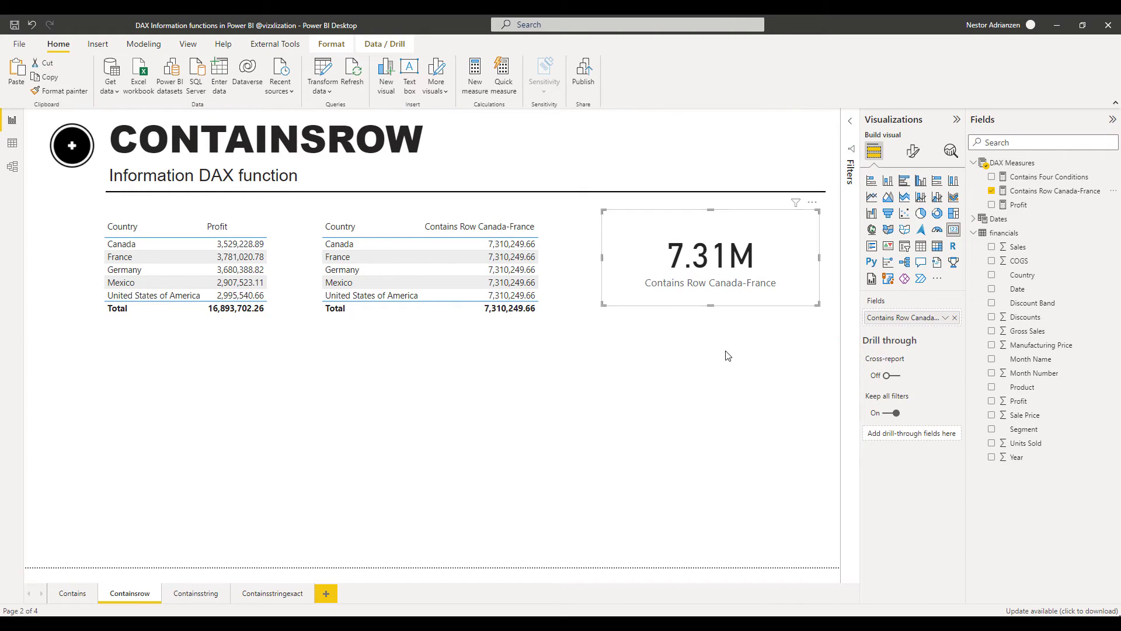
pyautogui.click(732, 364)
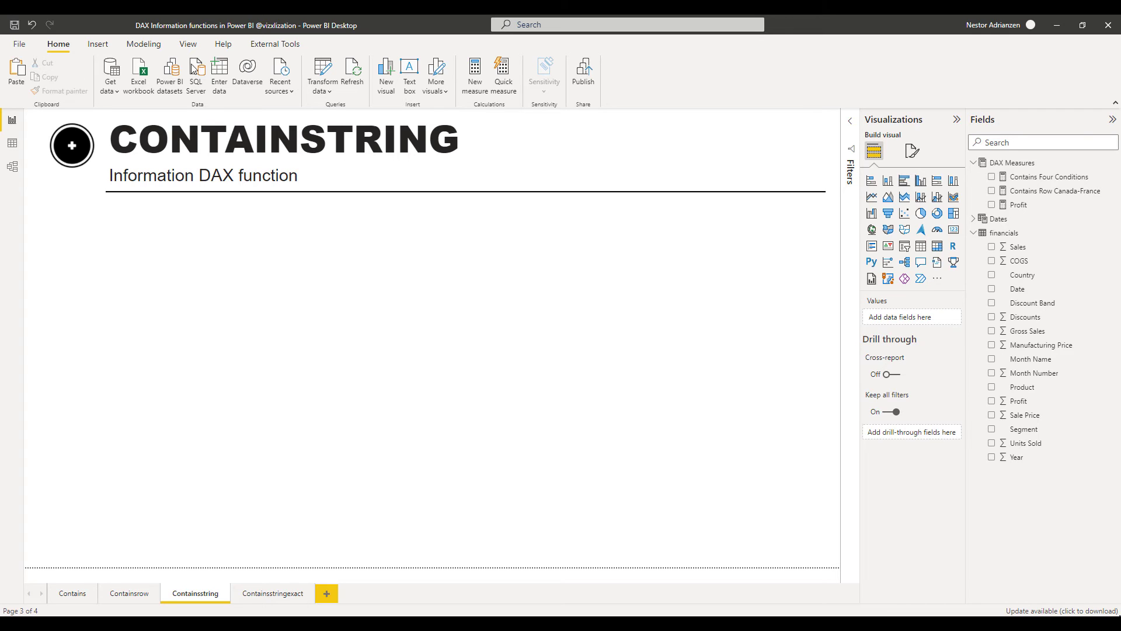
# Step: On the Containsstring page, create a new measure in the DAX Measures table and name it "Contains String Key Word"
pyautogui.rightClick(1020, 166)
pyautogui.press('Escape')
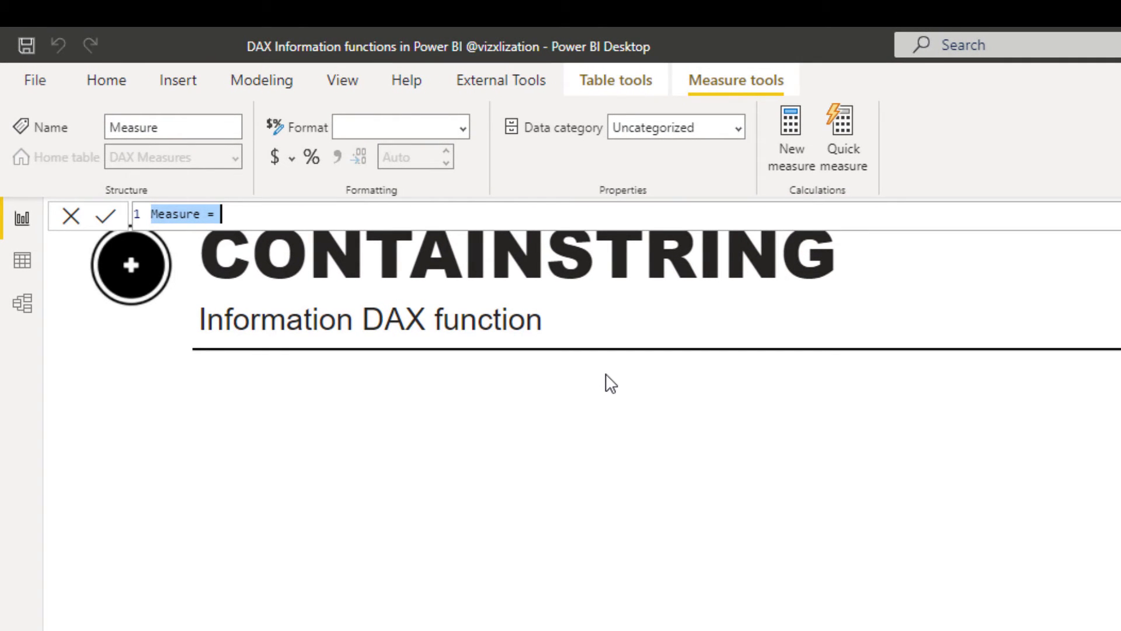
pyautogui.write('Con')
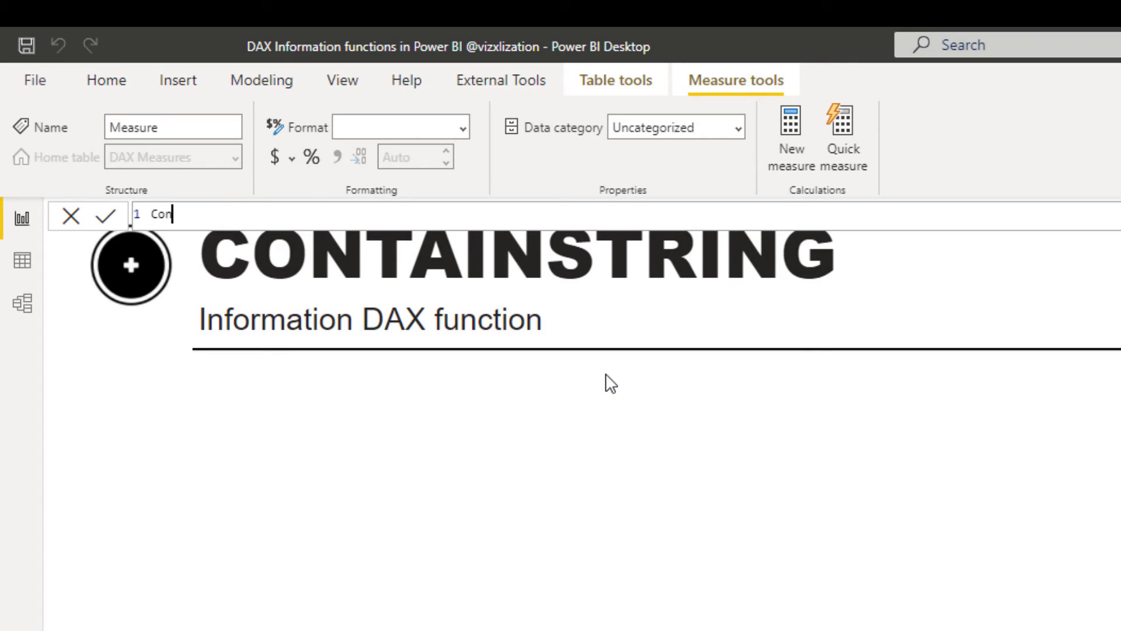
pyautogui.write('tains String Key Word =')
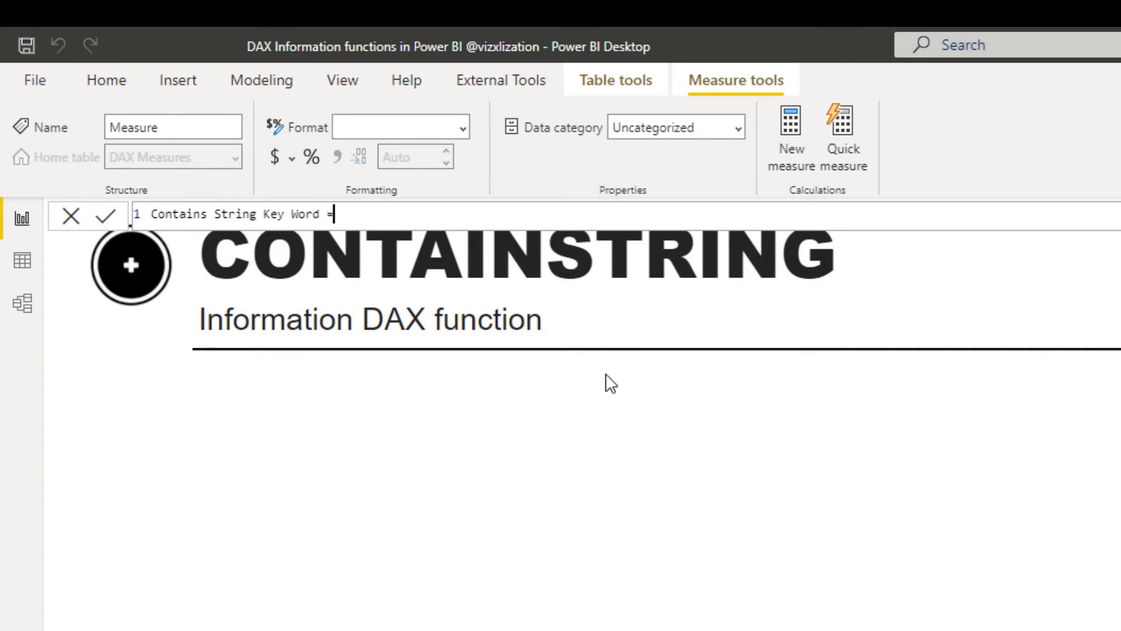
# Step: Begin the new measure's formula with CALCULATE on its own line and give it [Profit] as the expression
pyautogui.hotkey('shift', 'Return')
pyautogui.write('cal')
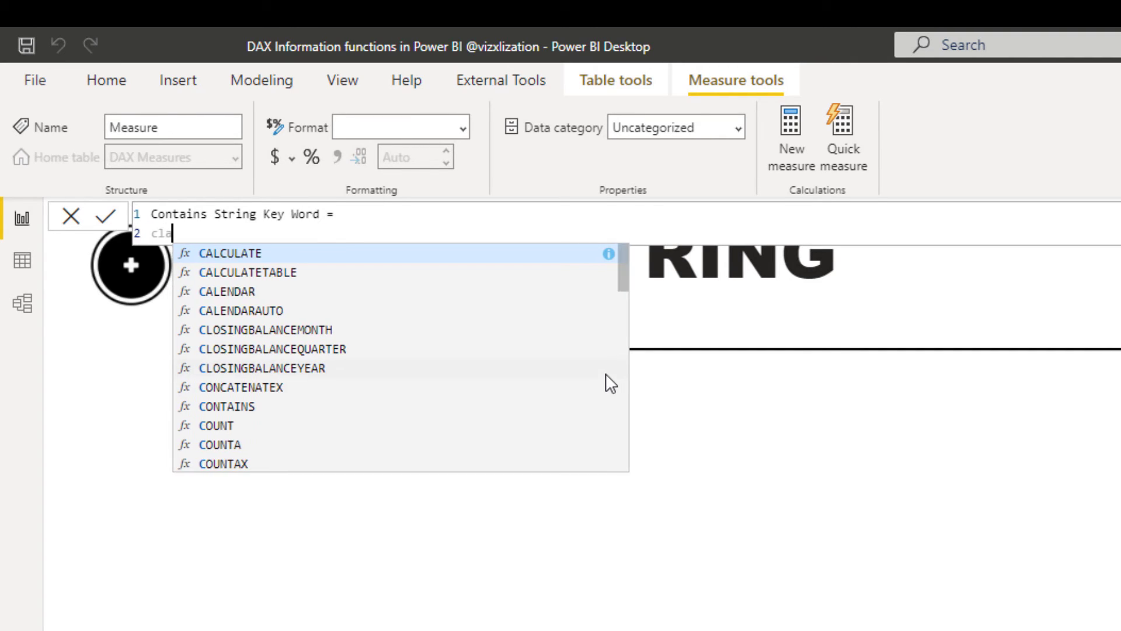
pyautogui.press('Tab')
pyautogui.hotkey('shift', 'Return')
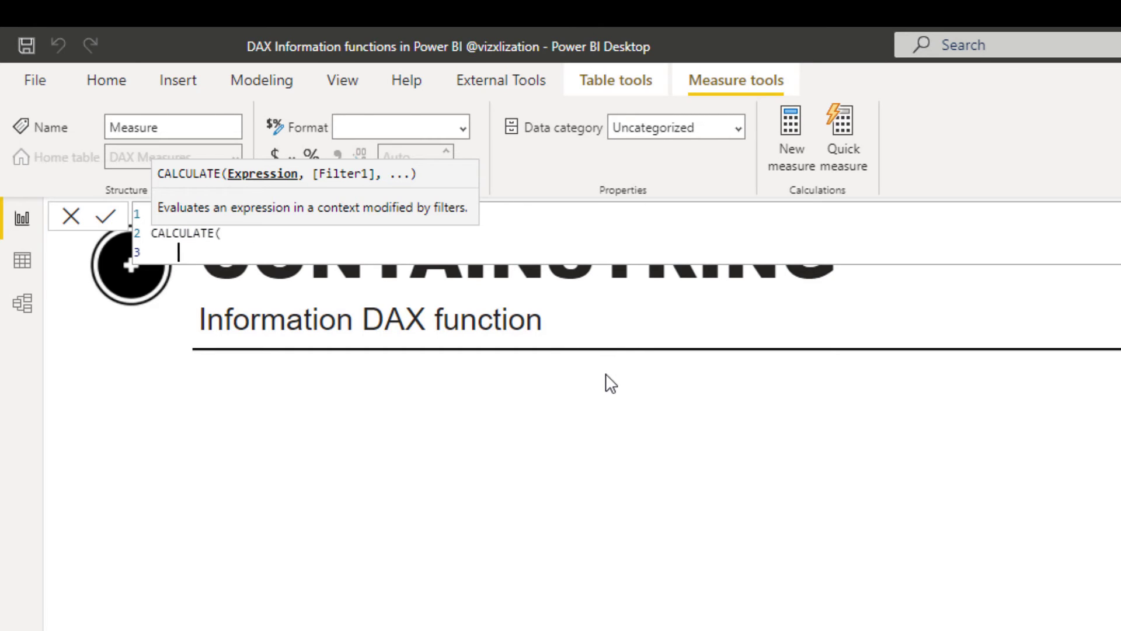
pyautogui.write('profi')
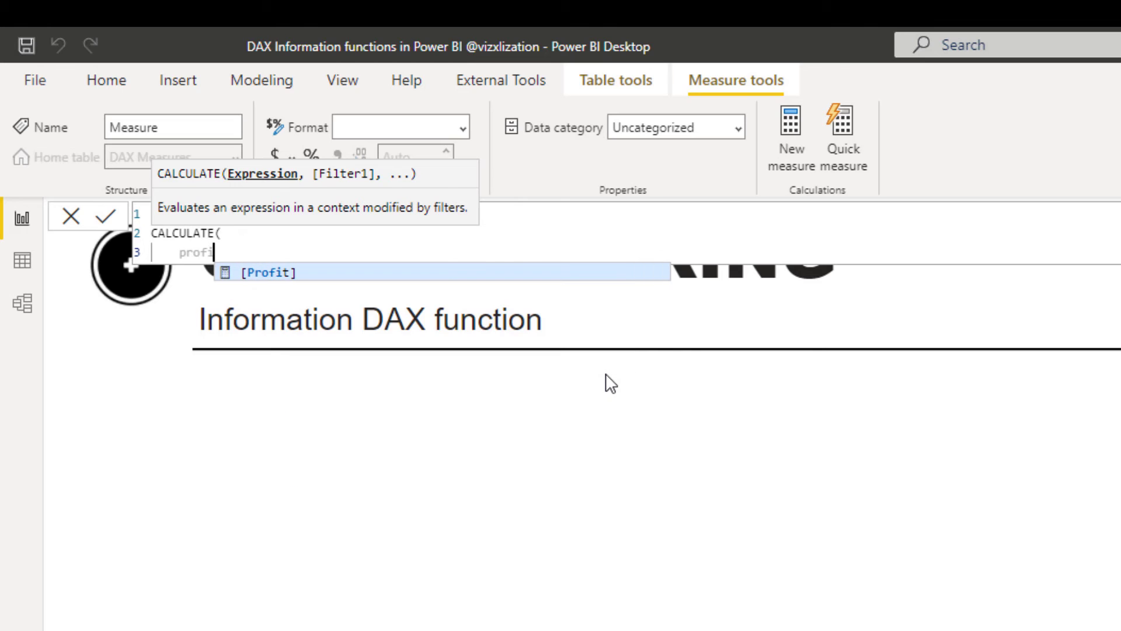
pyautogui.click(276, 272)
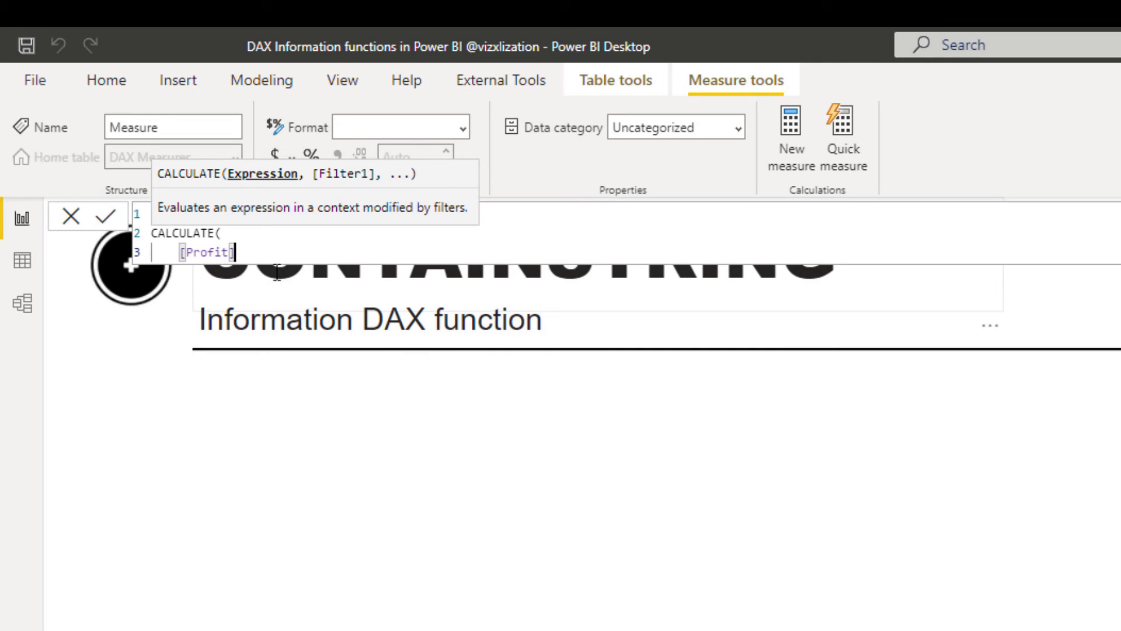
pyautogui.write(',')
pyautogui.hotkey('shift', 'Return')
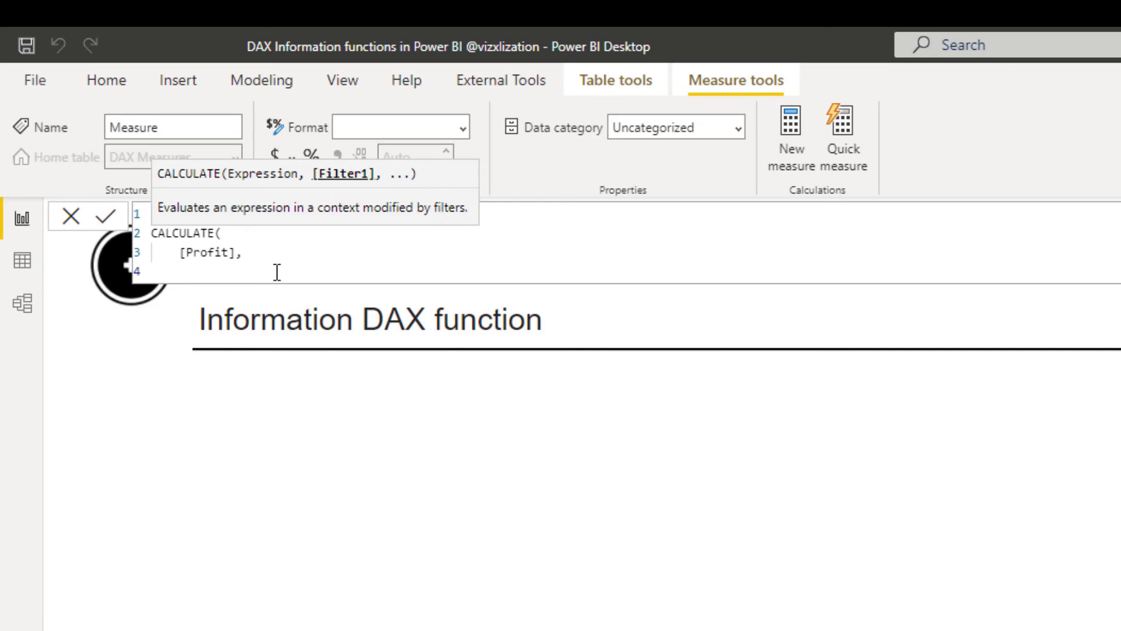
# Step: Add CONTAINSSTRING as the CALCULATE filter, with financials[Country] as the text to search within
pyautogui.write('cont')
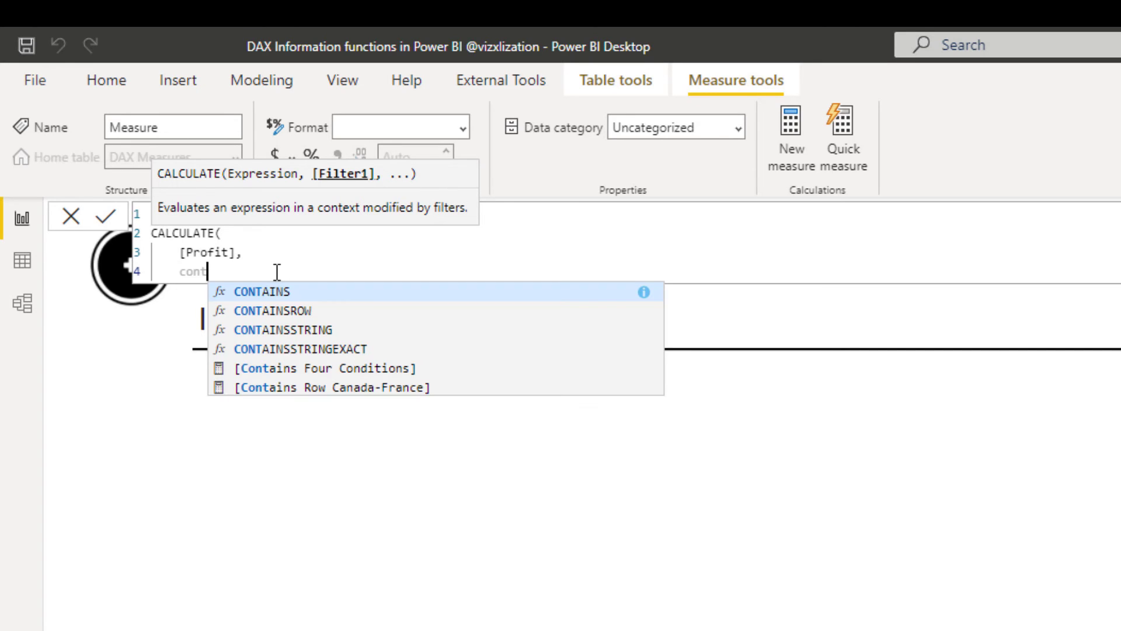
pyautogui.click(317, 331)
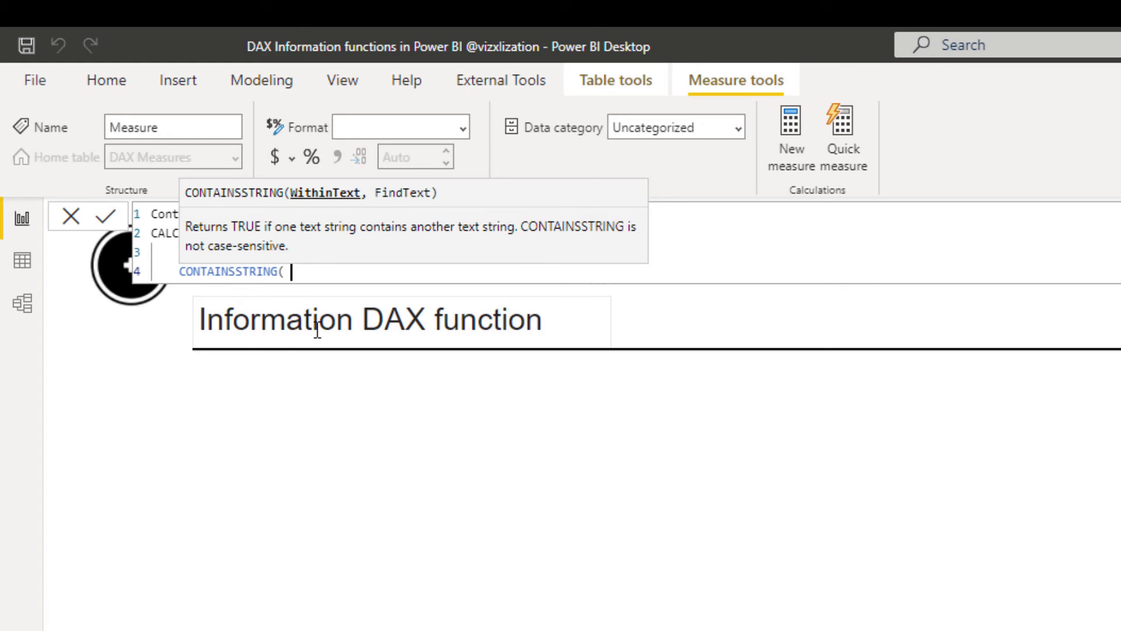
pyautogui.write('coun')
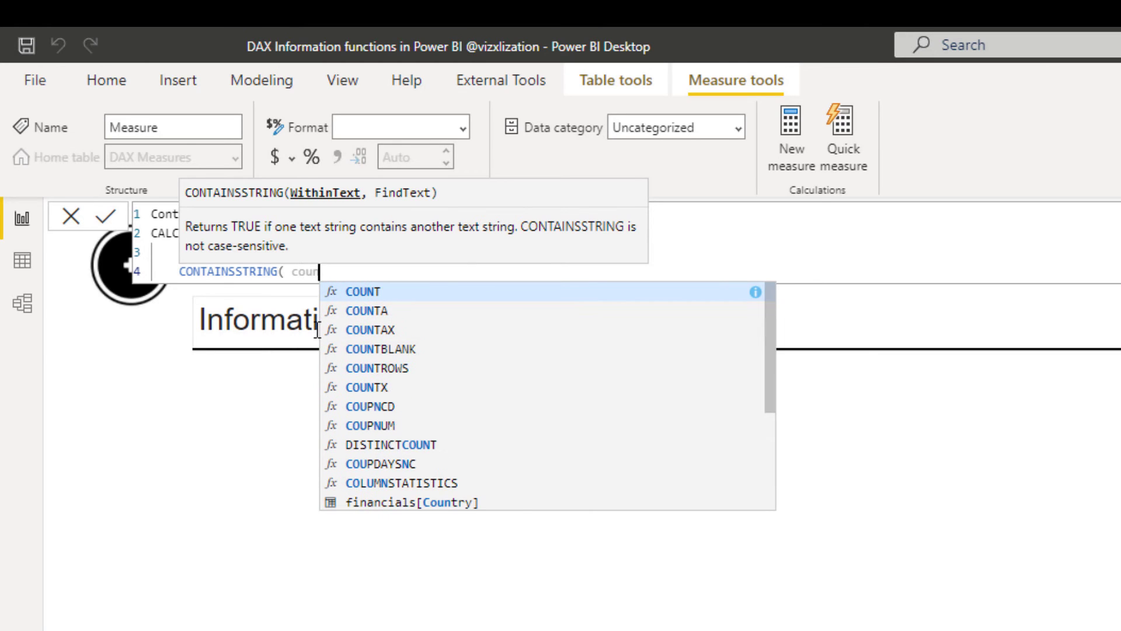
pyautogui.click(447, 501)
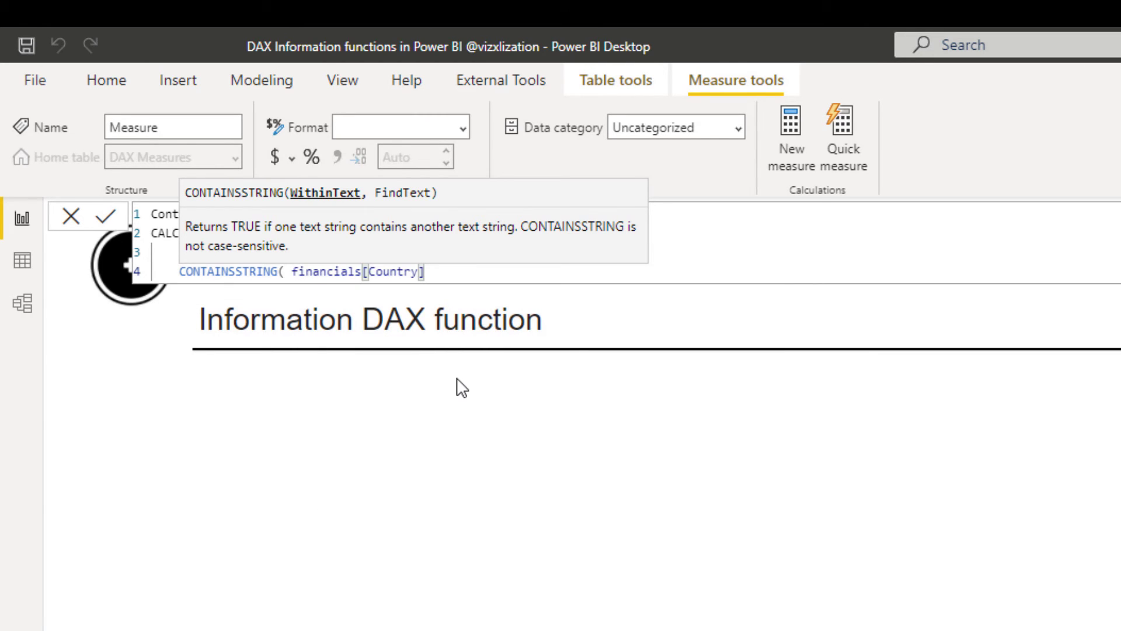
pyautogui.write(',')
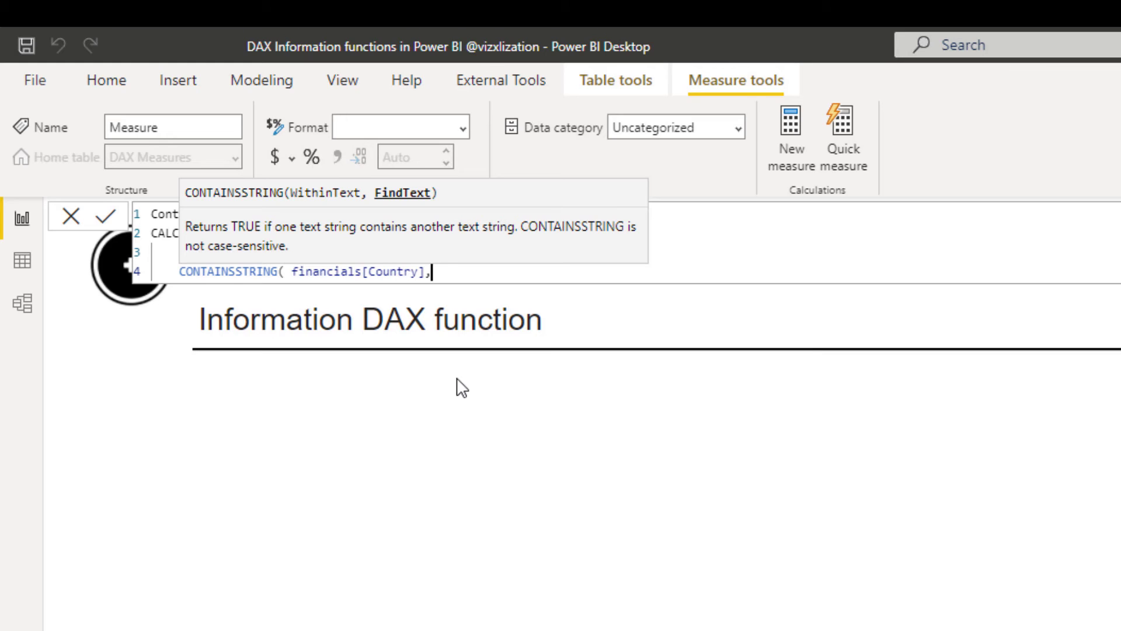
# Step: Set the CONTAINSSTRING find text to "?states*", close both functions, and commit the measure
pyautogui.write('"')
pyautogui.write('?states')
pyautogui.write('*")')
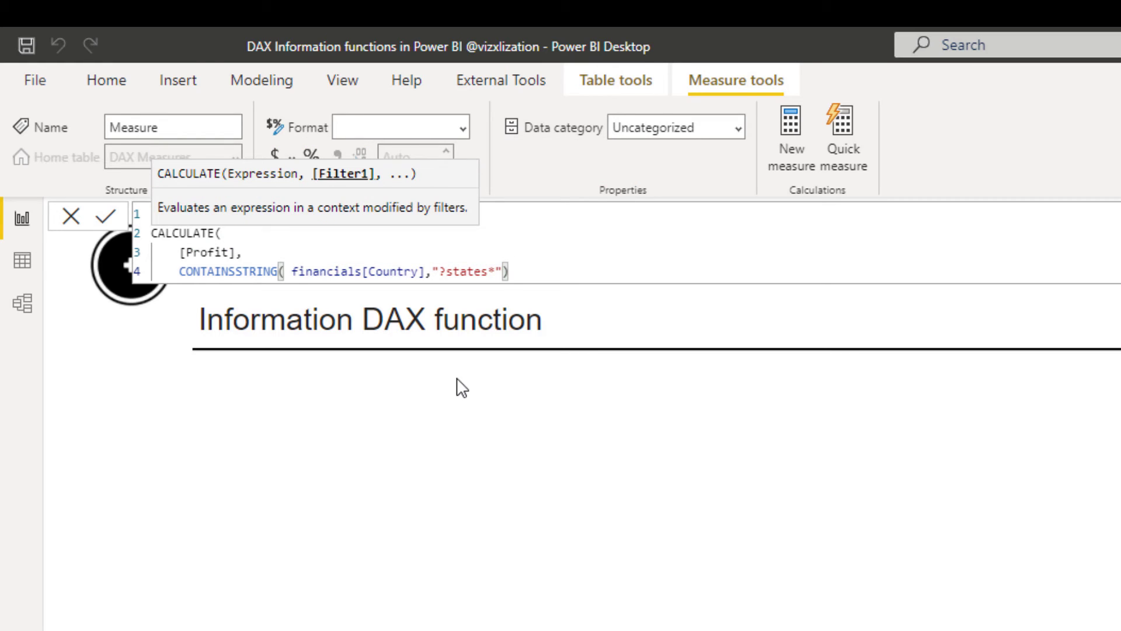
pyautogui.hotkey('shift', 'Return')
pyautogui.write(')')
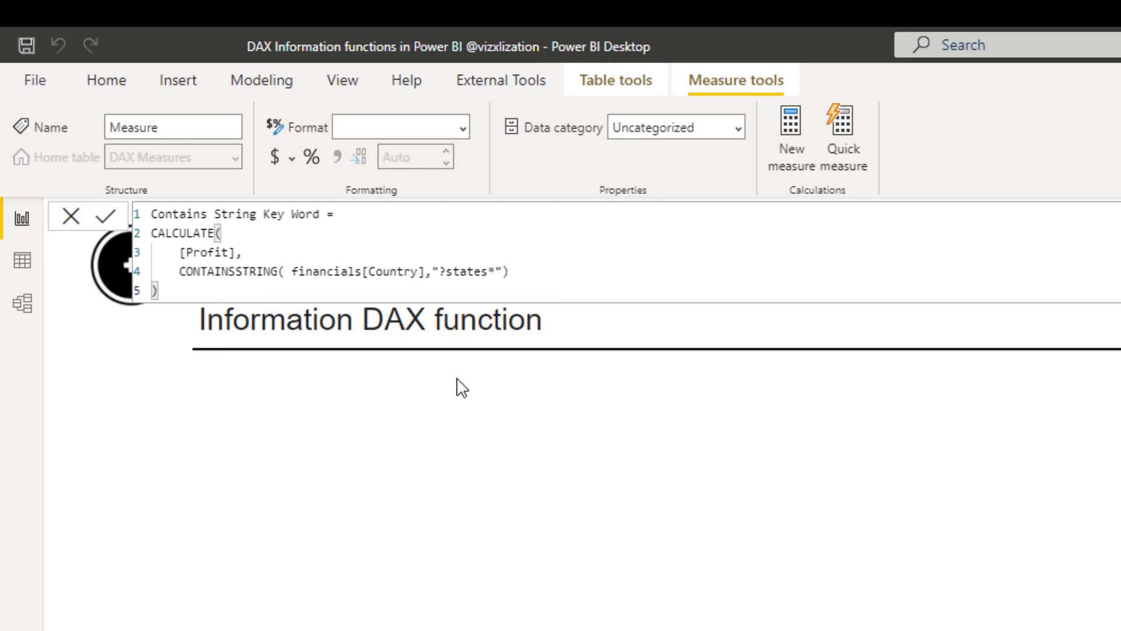
pyautogui.press('Return')
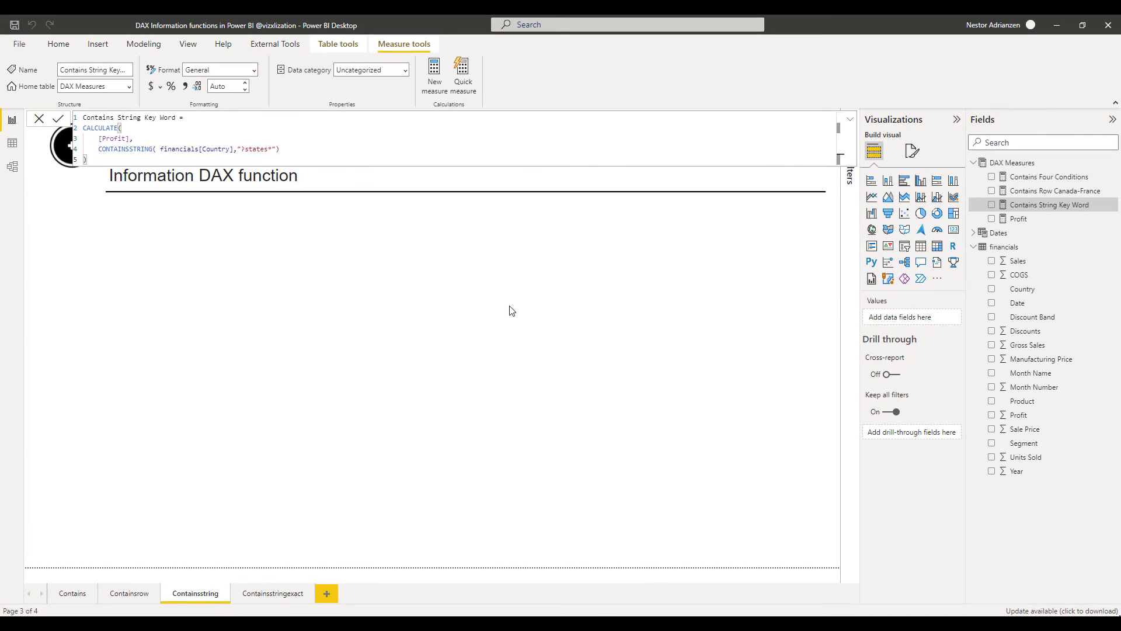
# Step: Add a table visual with Country and the Profit measure, narrow it to its columns, and place it just below the page header
pyautogui.click(280, 334)
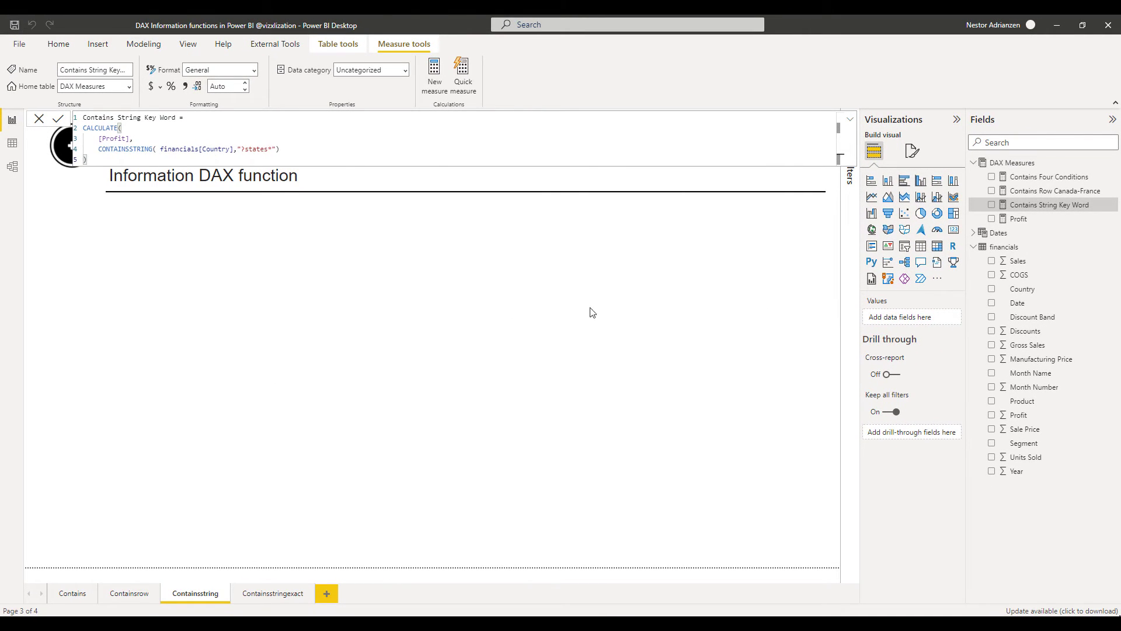
pyautogui.click(921, 251)
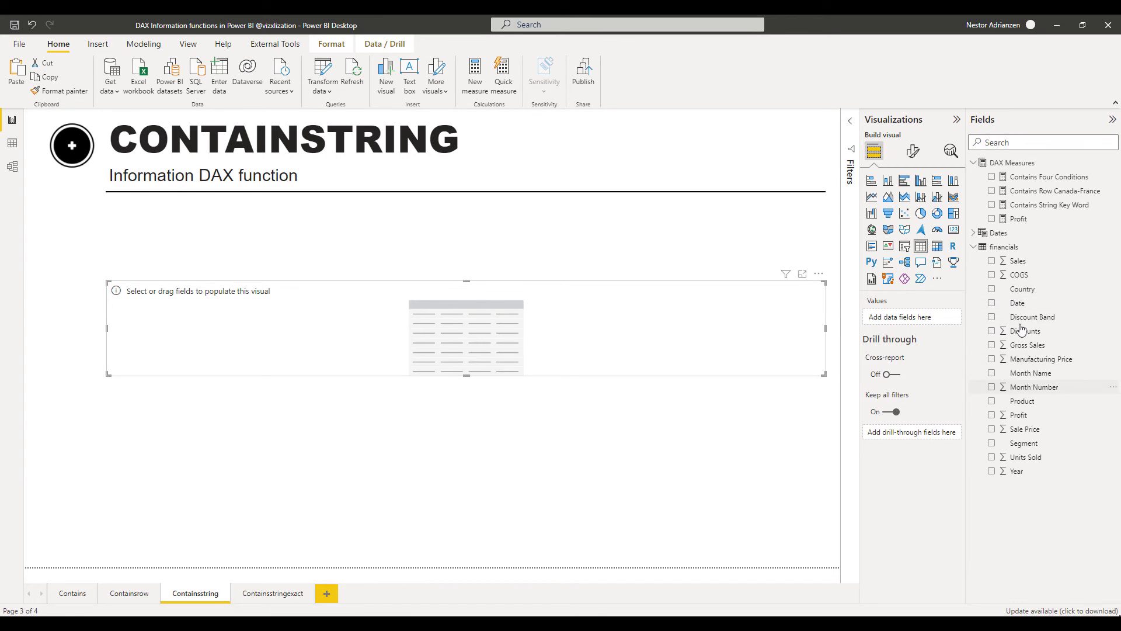
pyautogui.moveTo(1022, 289); pyautogui.dragTo(820, 295)
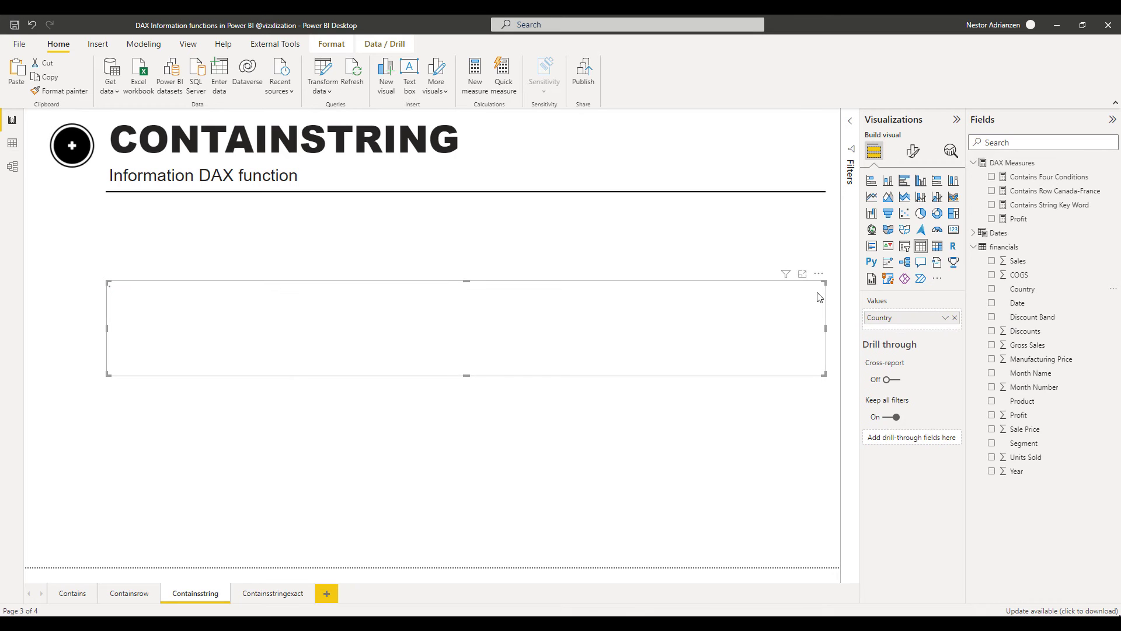
pyautogui.moveTo(1023, 219); pyautogui.dragTo(522, 334)
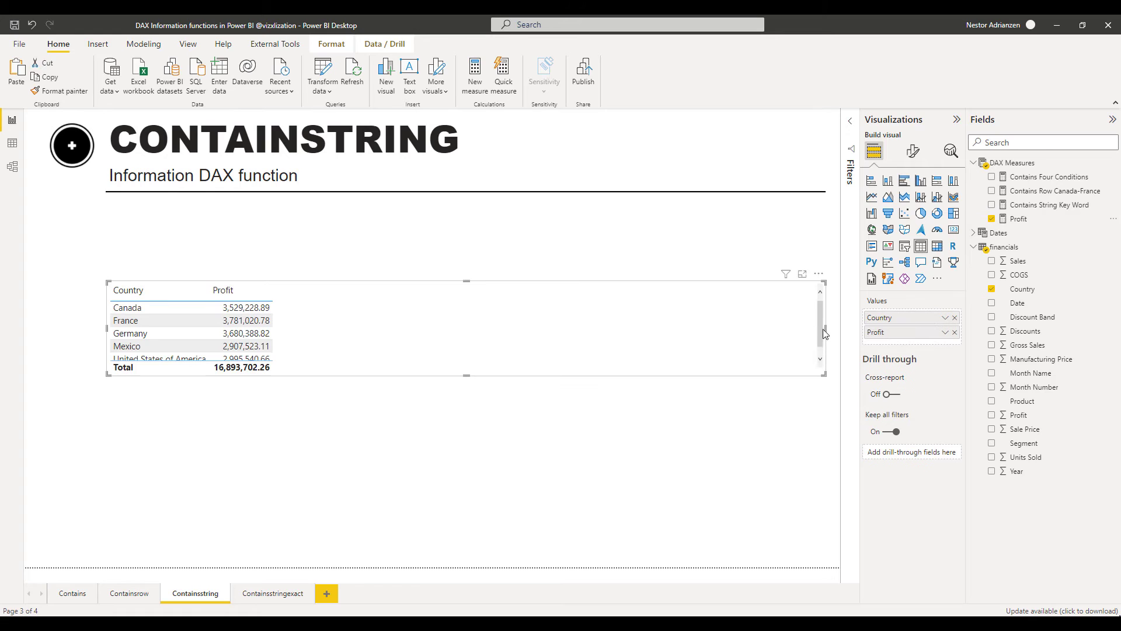
pyautogui.moveTo(826, 332); pyautogui.dragTo(299, 334)
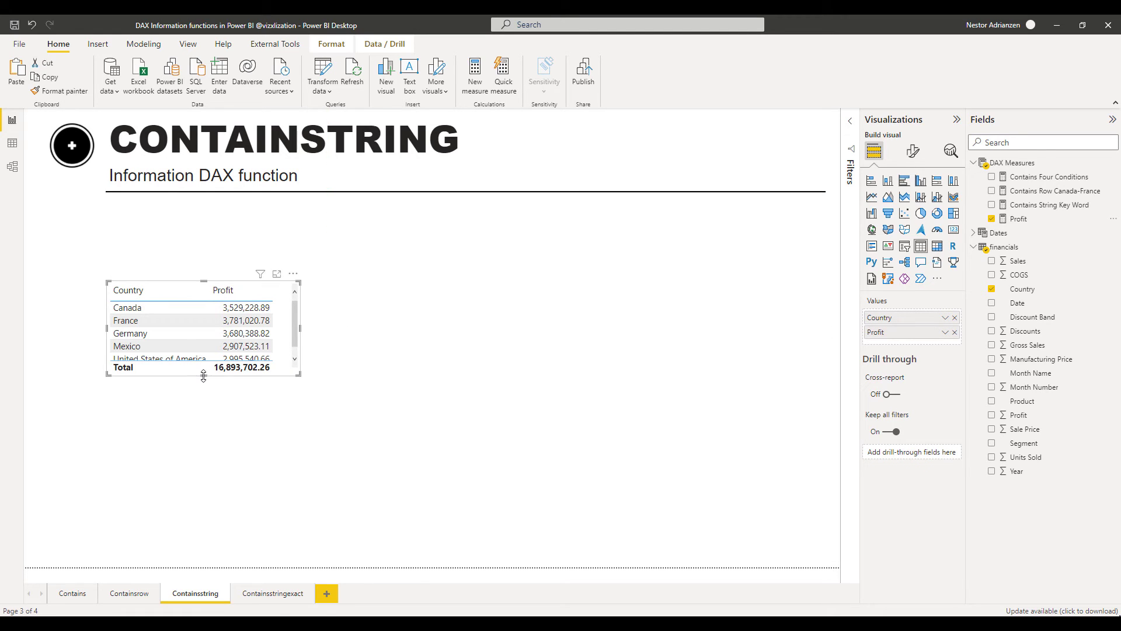
pyautogui.moveTo(283, 341); pyautogui.dragTo(283, 288)
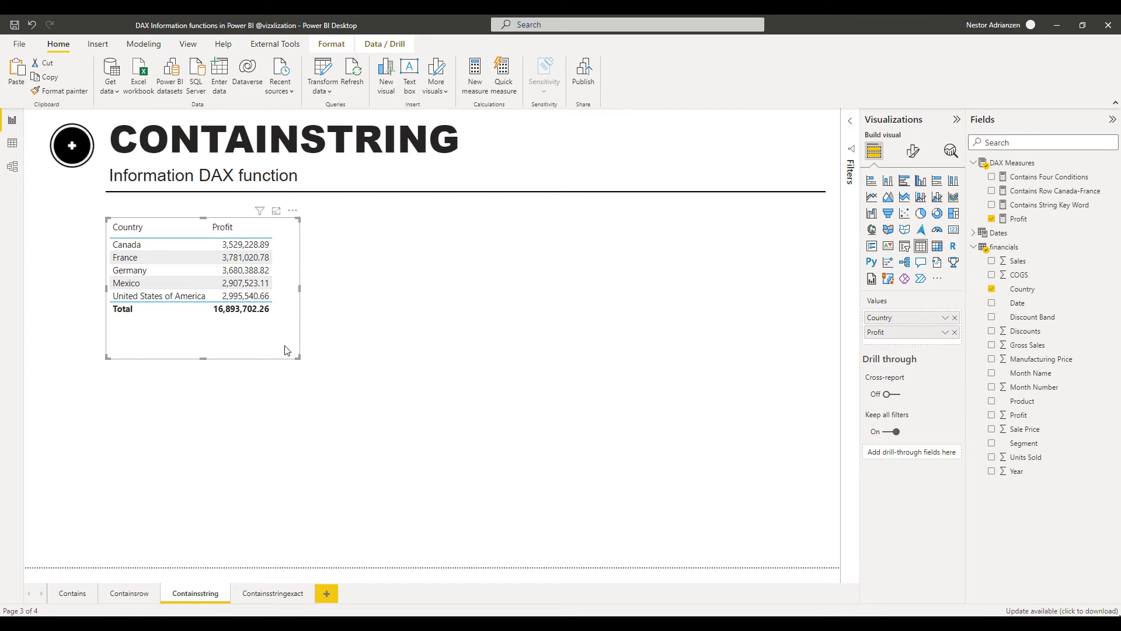
# Step: Duplicate the Country and Profit table beside the original and replace Profit with the Contains String Key Word measure in the copy
pyautogui.hotkey('ctrl', 'c')
pyautogui.hotkey('ctrl', 'v')
pyautogui.moveTo(298, 339); pyautogui.dragTo(462, 337)
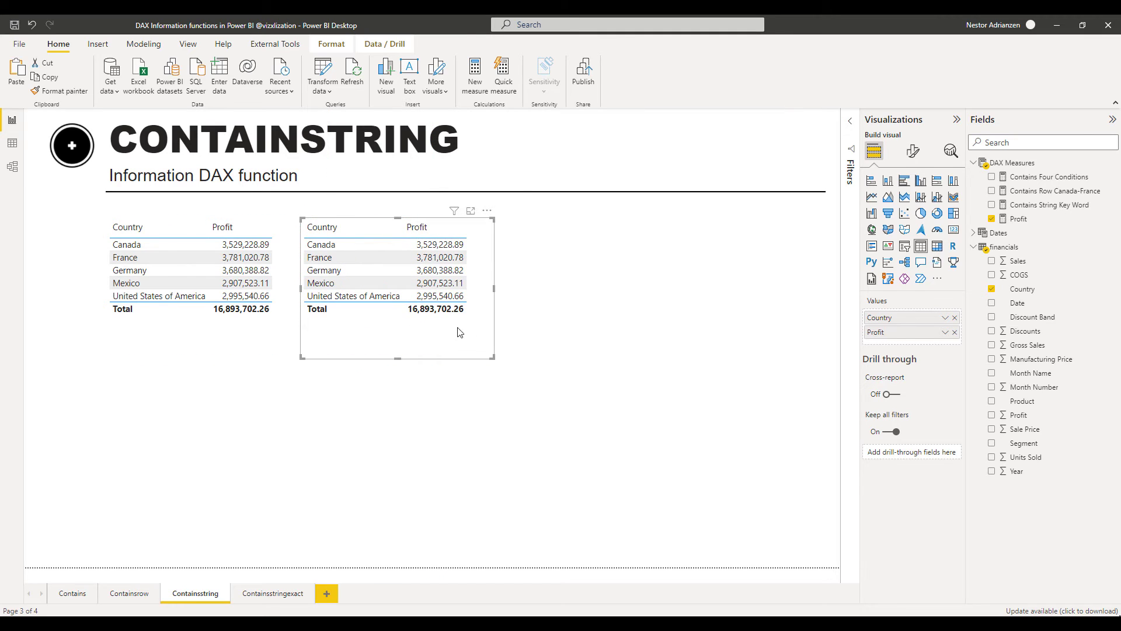
pyautogui.click(992, 219)
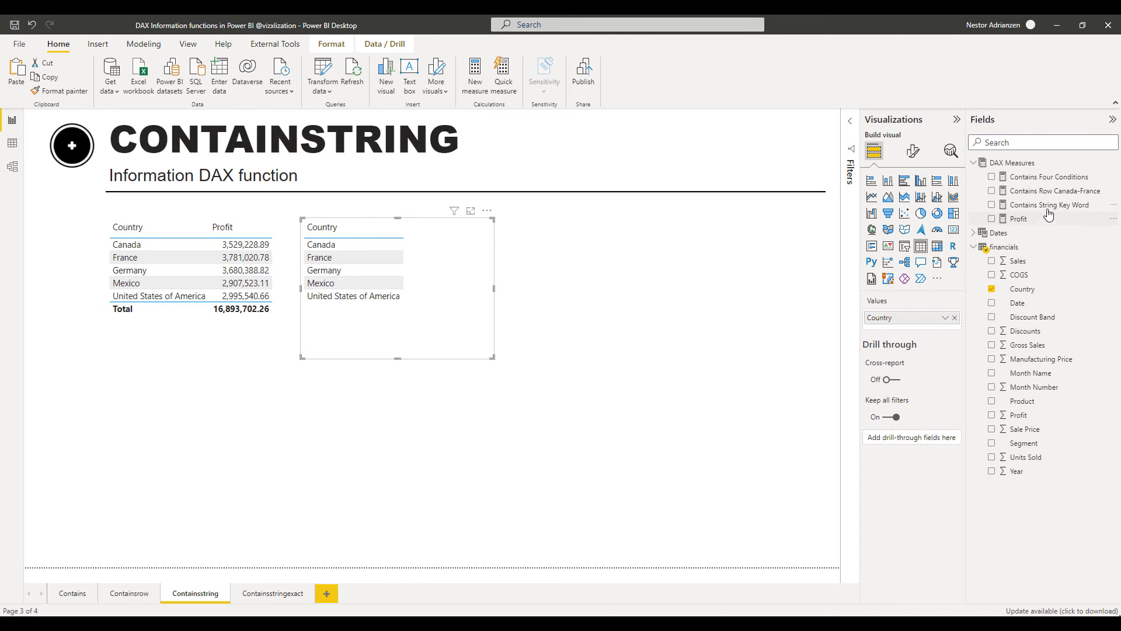
pyautogui.moveTo(1048, 205); pyautogui.dragTo(545, 291)
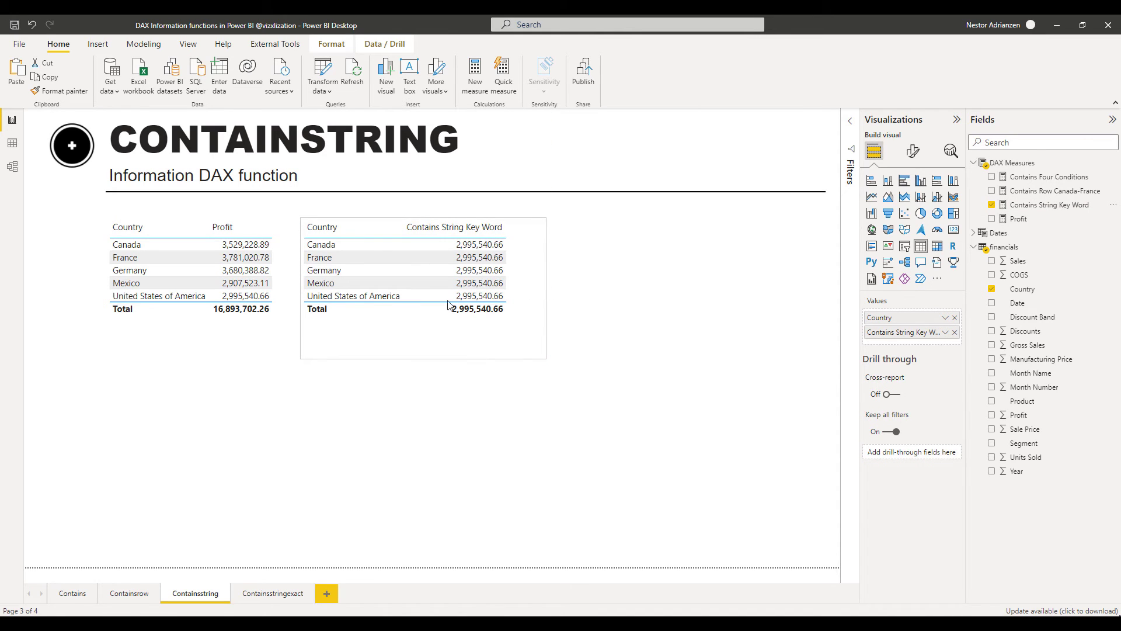
pyautogui.click(334, 330)
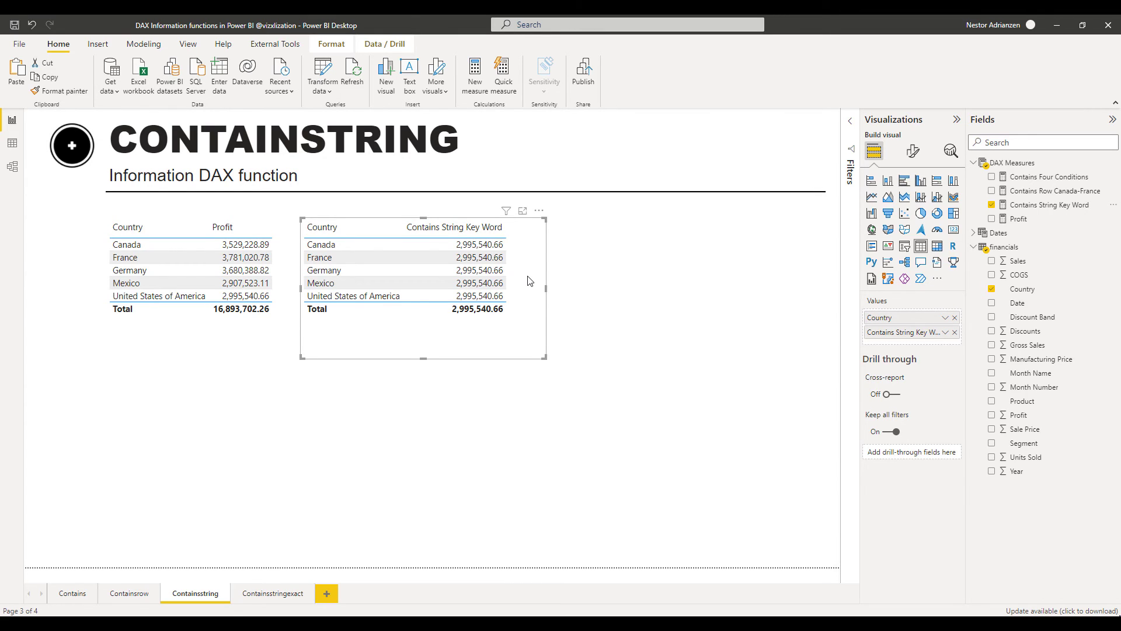
# Step: Add a card visual showing the Contains String Key Word measure and fit it beside the two tables
pyautogui.click(638, 274)
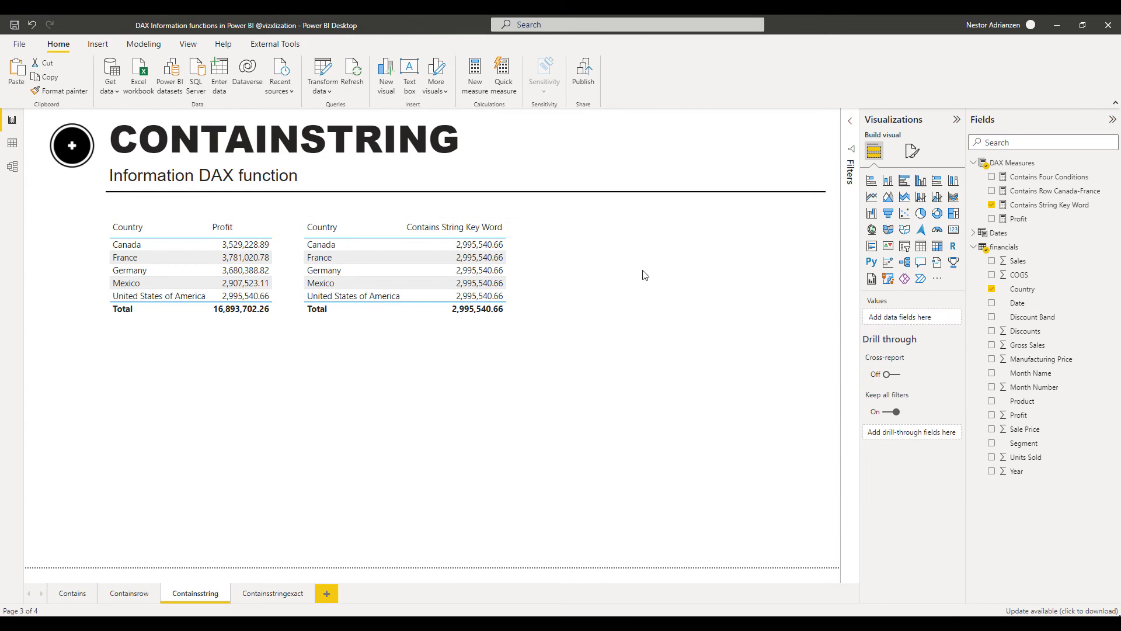
pyautogui.click(953, 231)
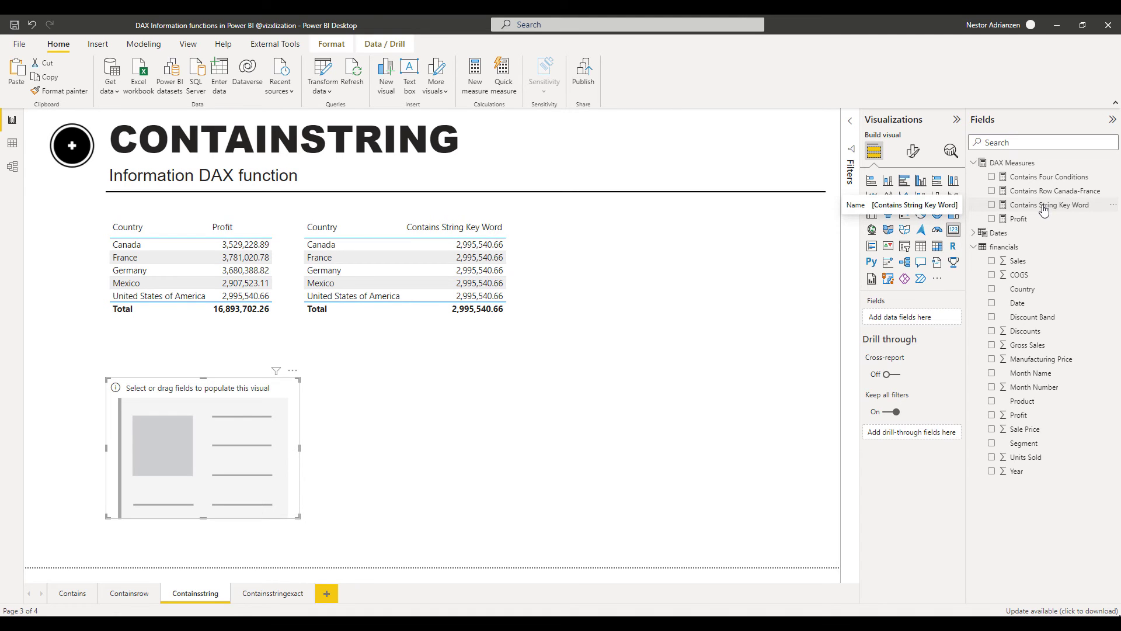
pyautogui.moveTo(1044, 210); pyautogui.dragTo(706, 233)
pyautogui.moveTo(675, 333); pyautogui.dragTo(678, 305)
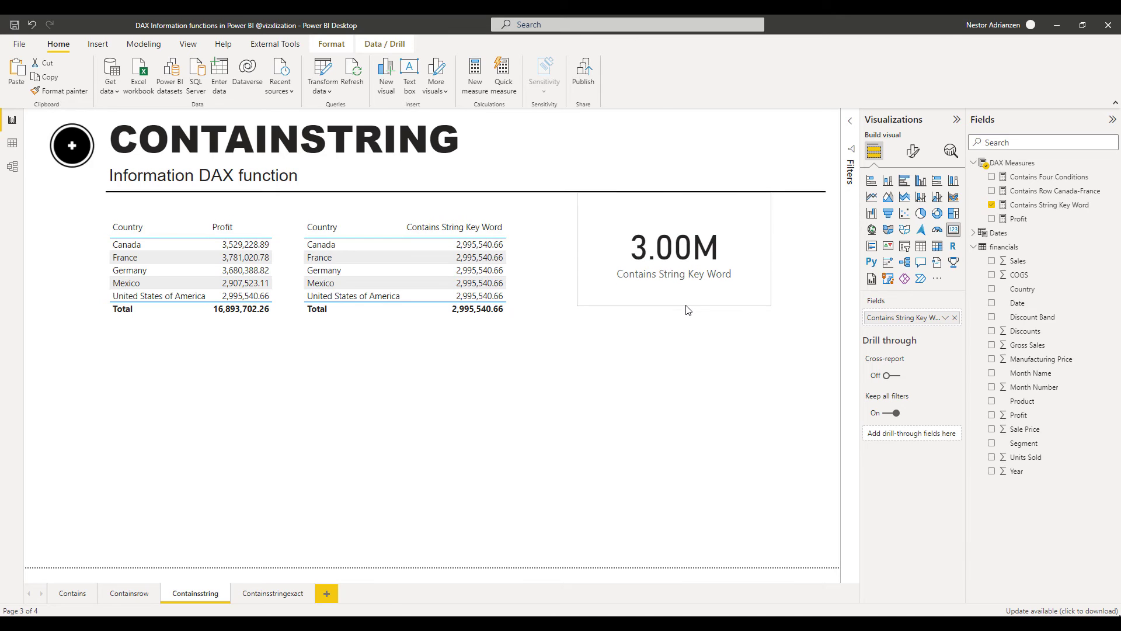
pyautogui.moveTo(675, 193); pyautogui.dragTo(675, 204)
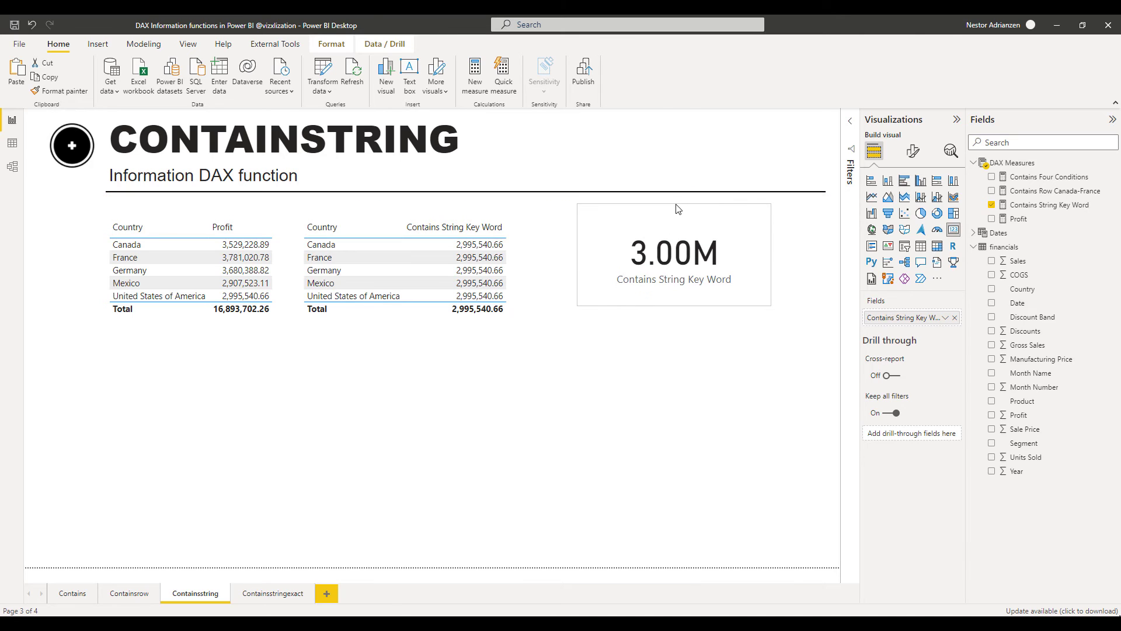
pyautogui.click(683, 361)
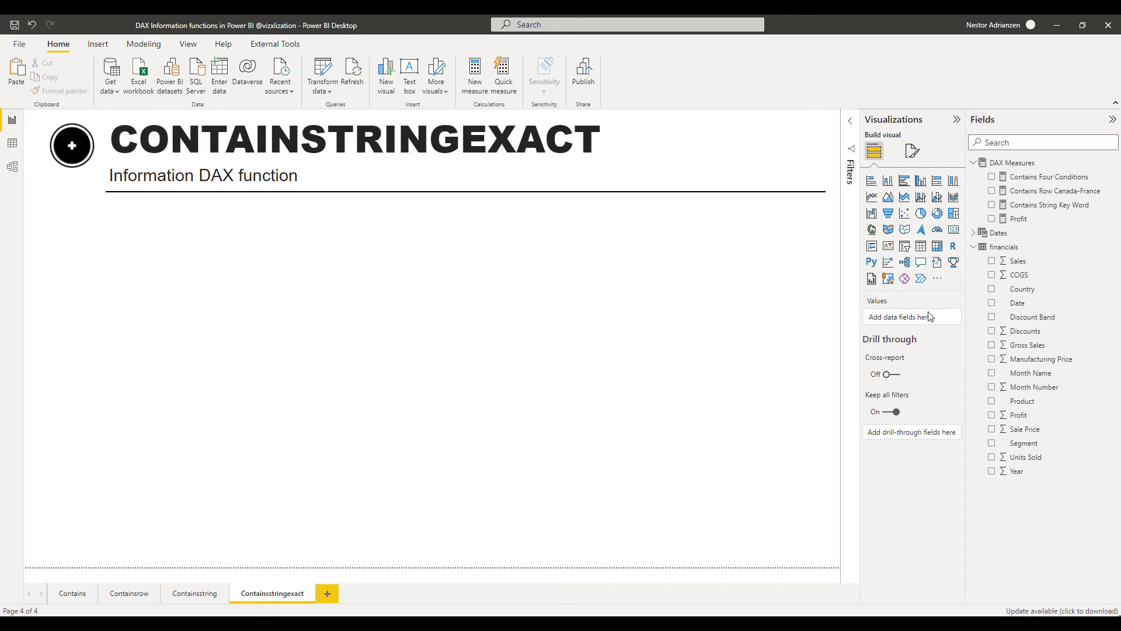
# Step: On the Containsstringexact page, create a new calculated column in the financials table and name it "Exact"
pyautogui.rightClick(1012, 251)
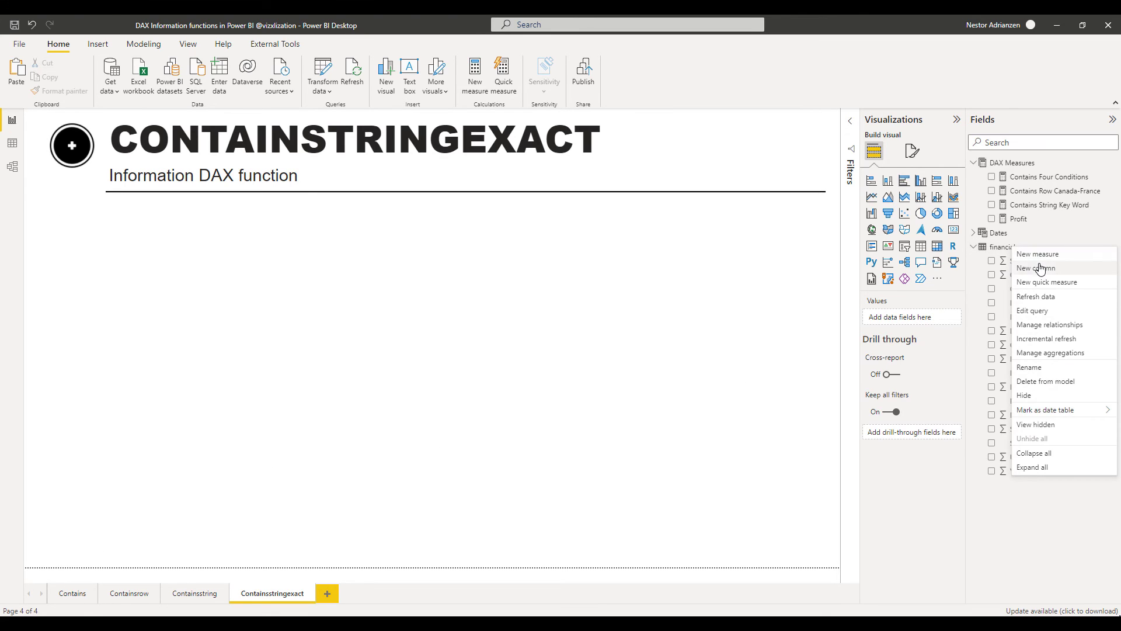
pyautogui.click(1035, 269)
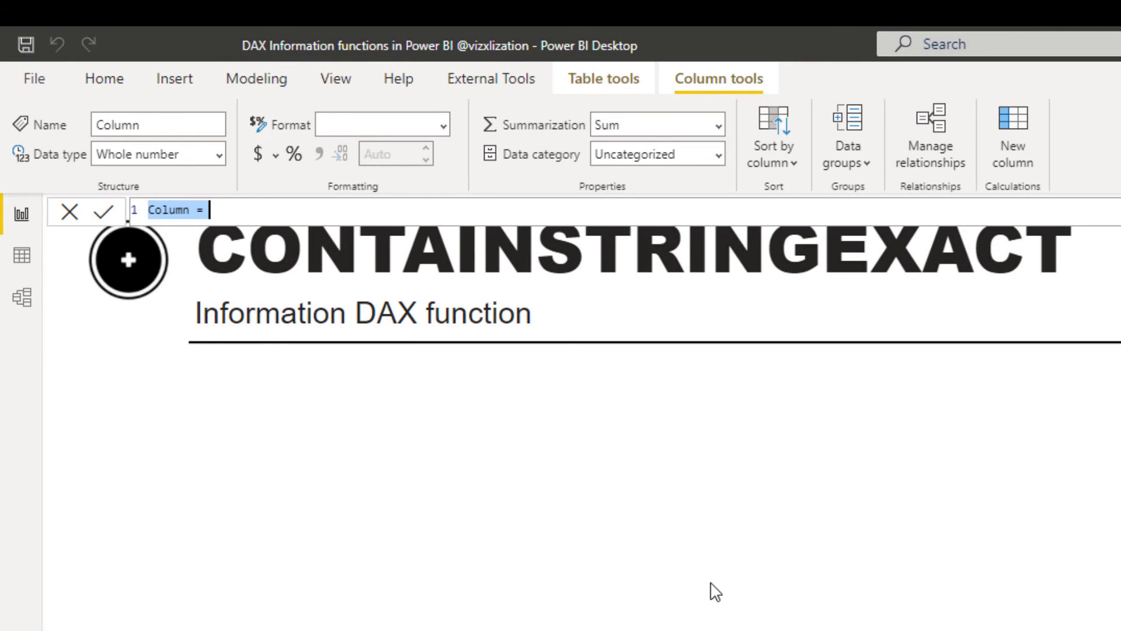
pyautogui.write('Exact =')
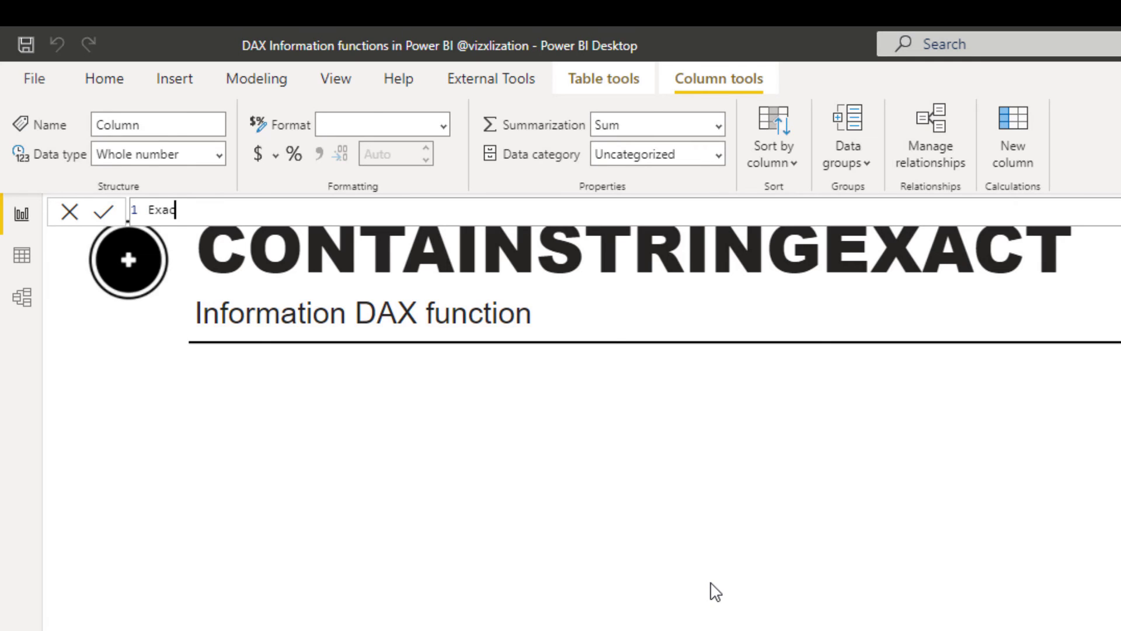
pyautogui.hotkey('shift', 'Return')
# Step: Begin the Exact column's formula with CONTAINSSTRINGEXACT on its own line and give it financials[Country] as the text to search within
pyautogui.write('con')
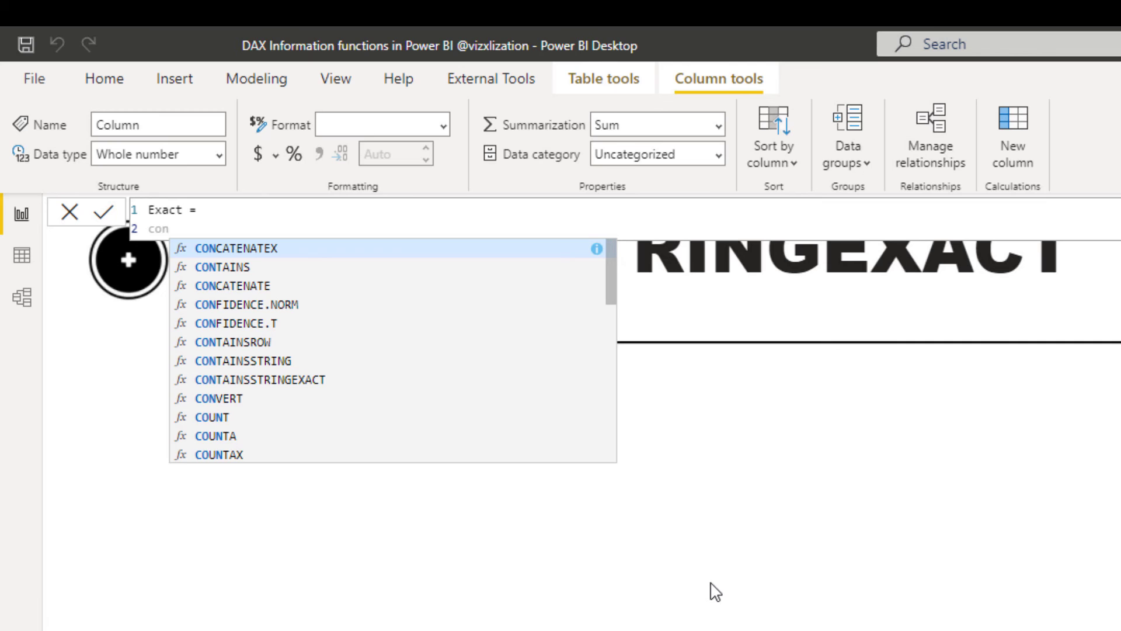
pyautogui.write('ta')
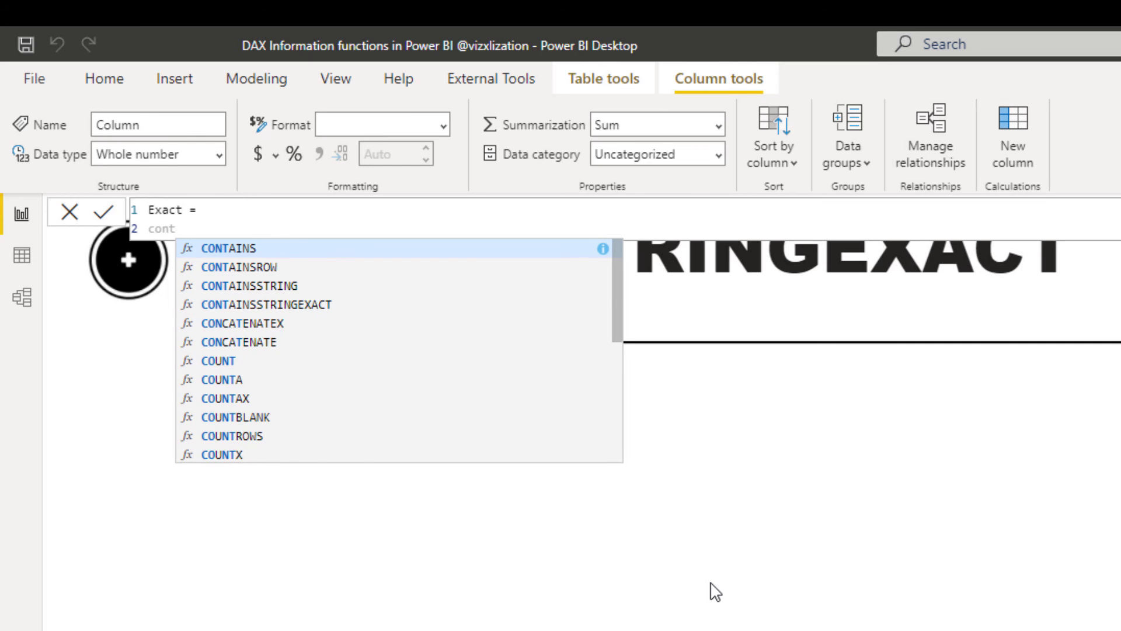
pyautogui.doubleClick(310, 303)
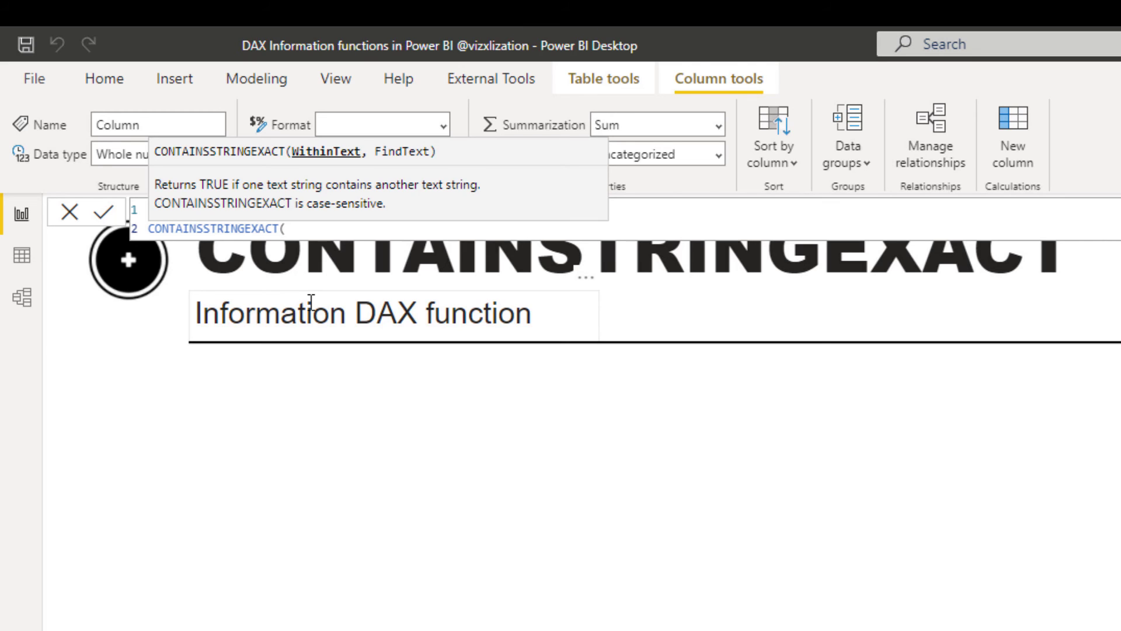
pyautogui.hotkey('shift', 'Return')
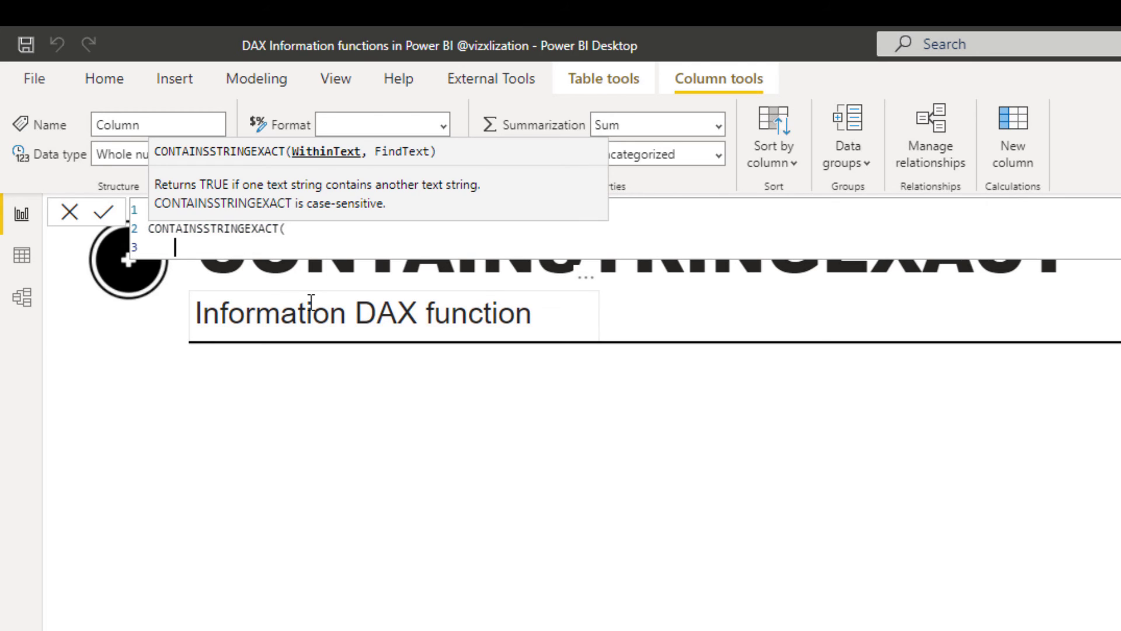
pyautogui.press('Tab')
pyautogui.write('cials[Count')
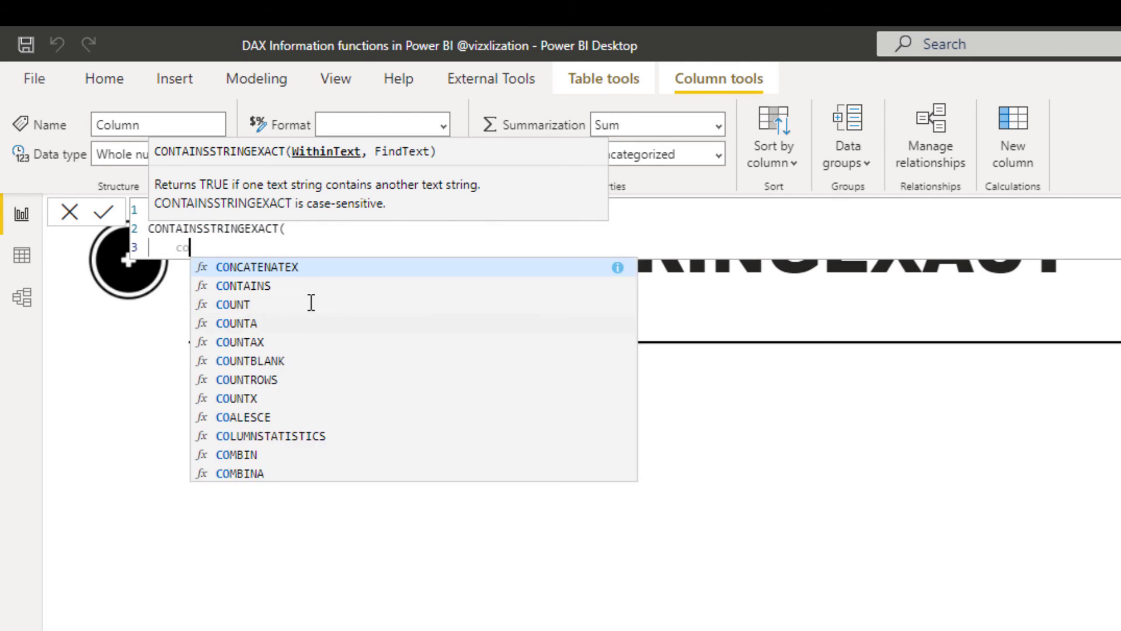
pyautogui.write('r')
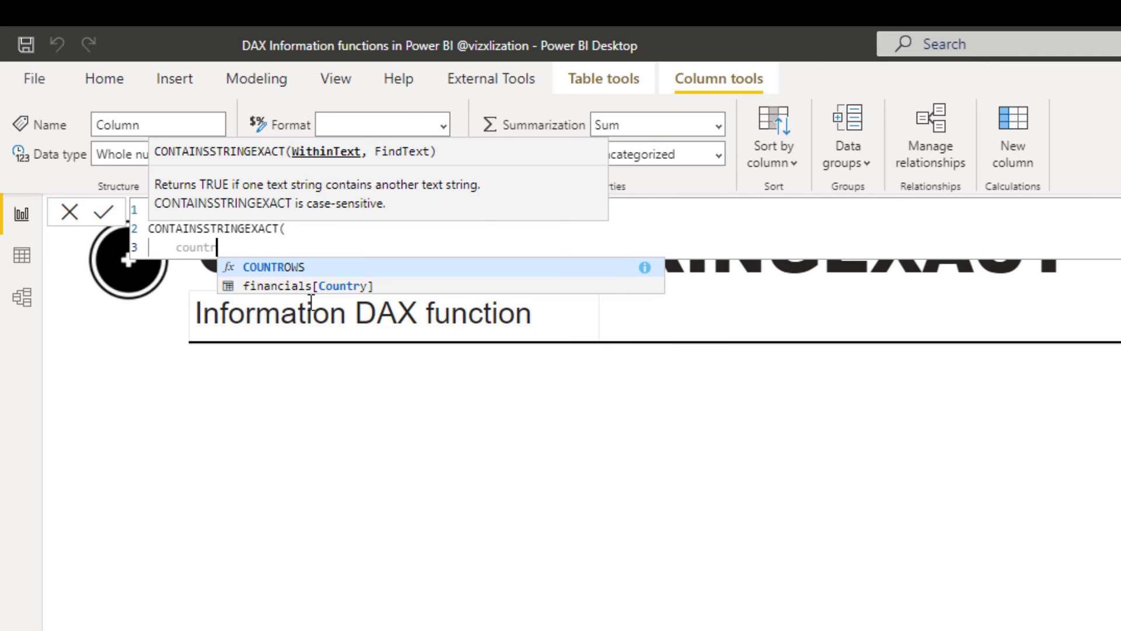
pyautogui.doubleClick(358, 292)
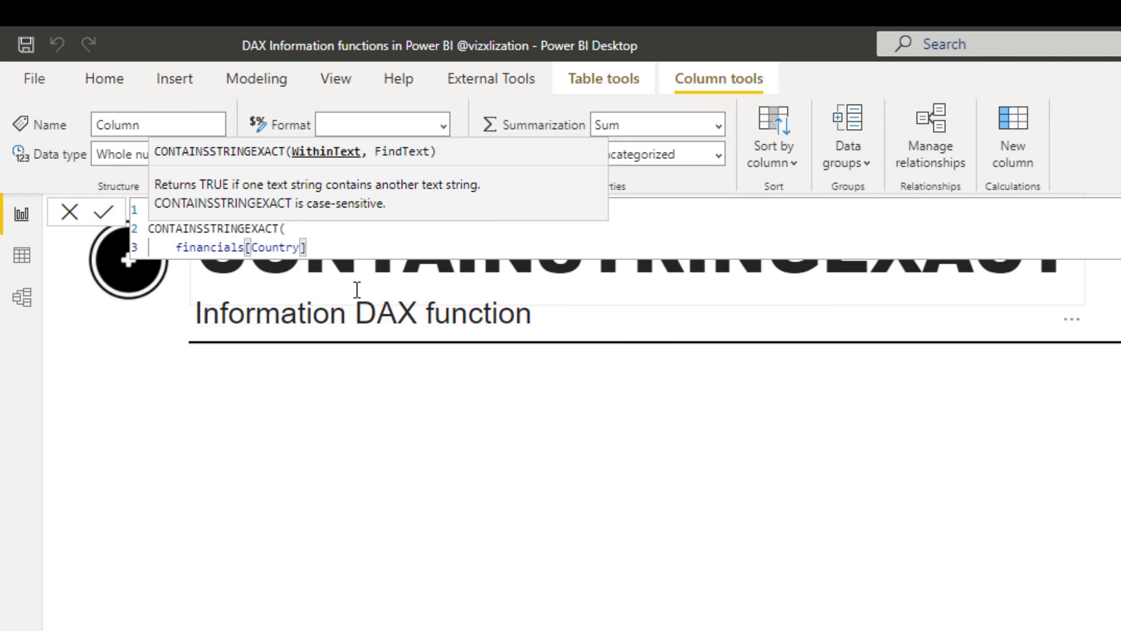
pyautogui.write(',')
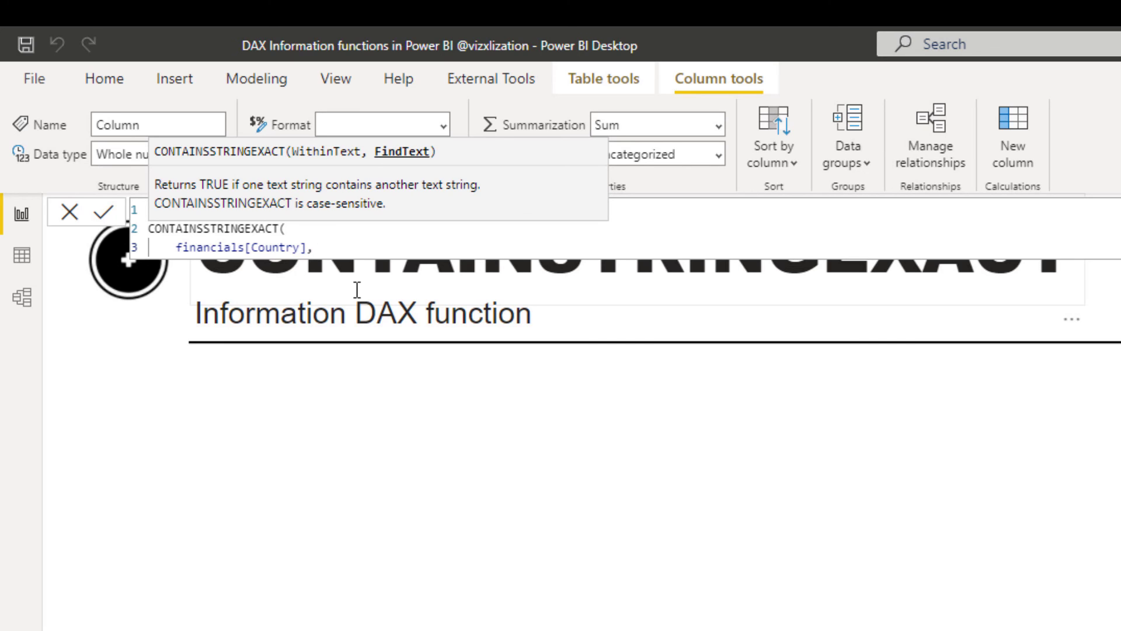
# Step: Set the CONTAINSSTRINGEXACT find text to "STATES", close the function, and commit the column
pyautogui.write('"STATES"')
pyautogui.hotkey('shift', 'Return')
pyautogui.write(')')
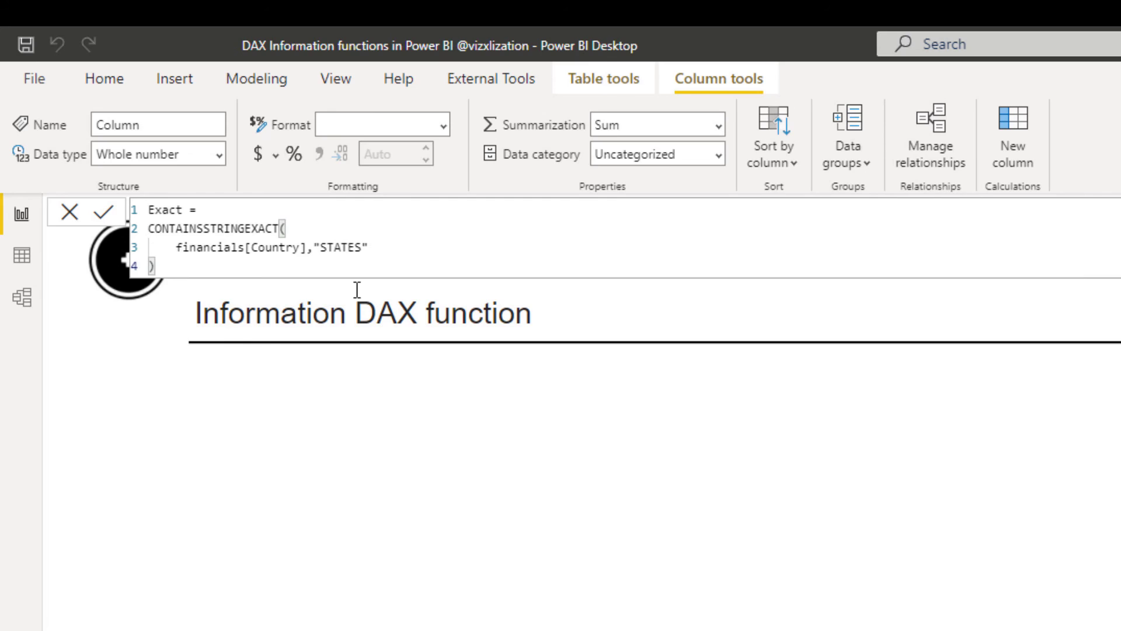
pyautogui.press('Return')
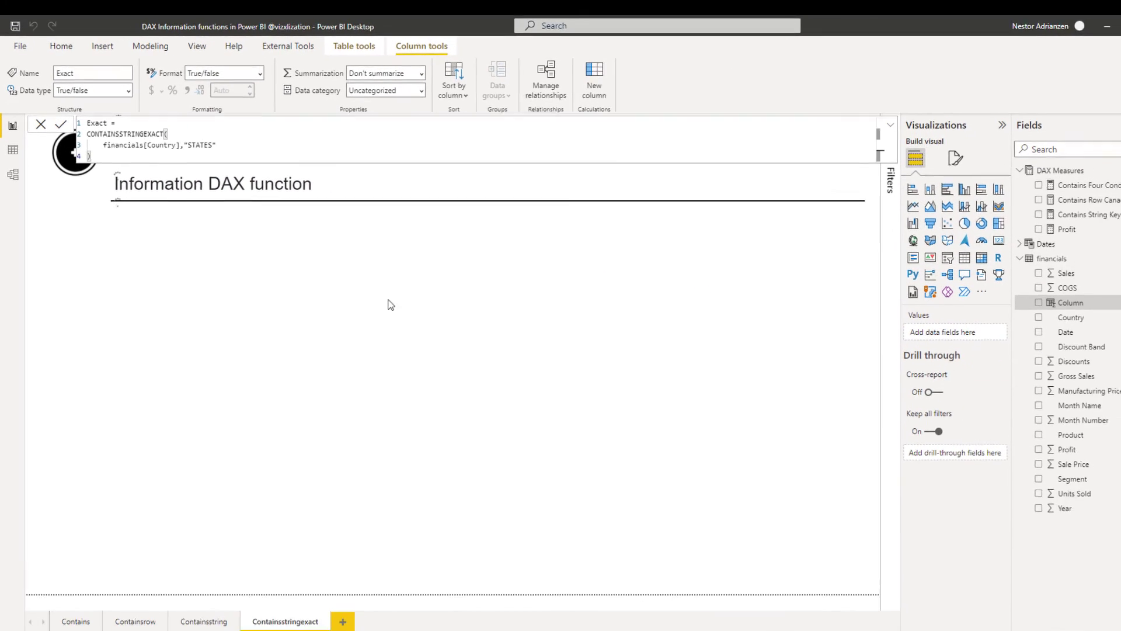
# Step: Add a slicer visual to the Containsstringexact page and populate it with the Exact column
pyautogui.click(457, 264)
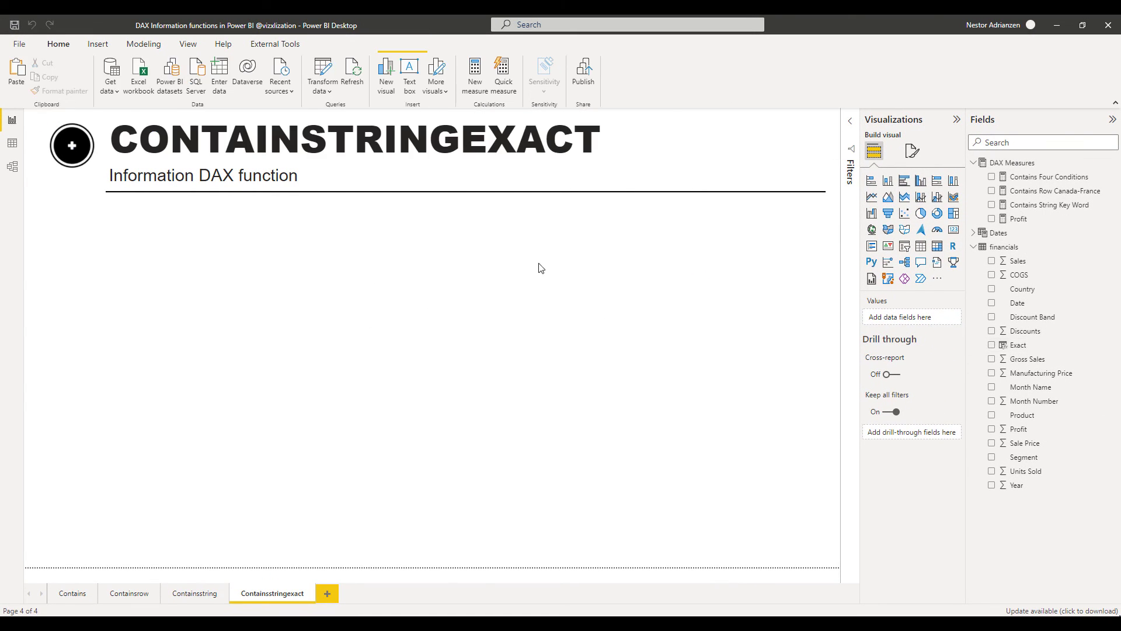
pyautogui.click(905, 246)
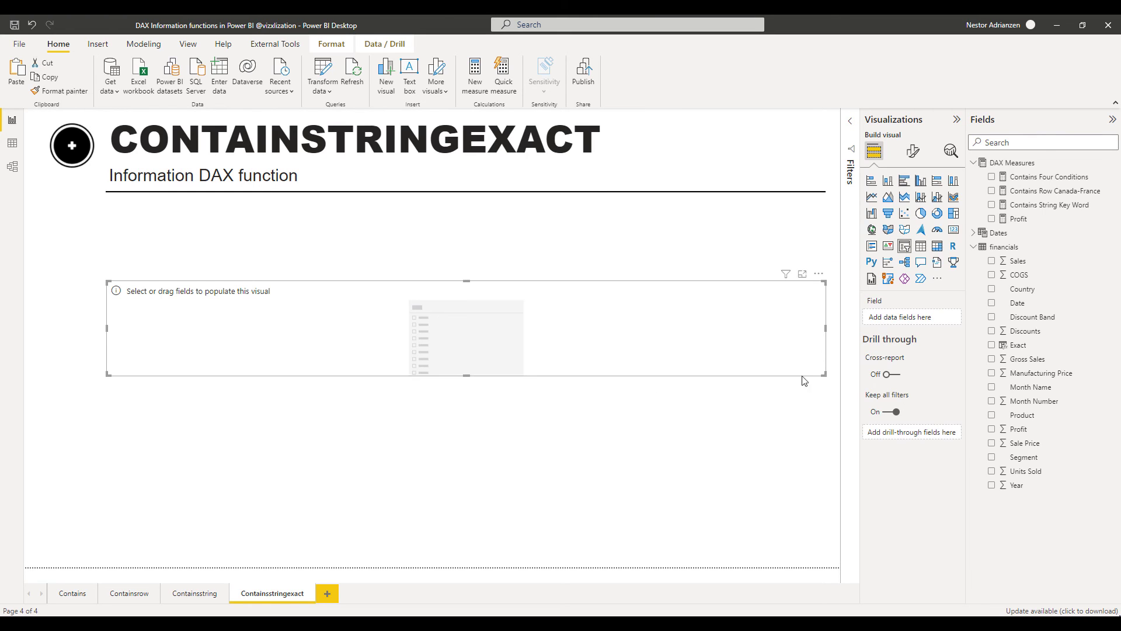
pyautogui.moveTo(1023, 351); pyautogui.dragTo(571, 334)
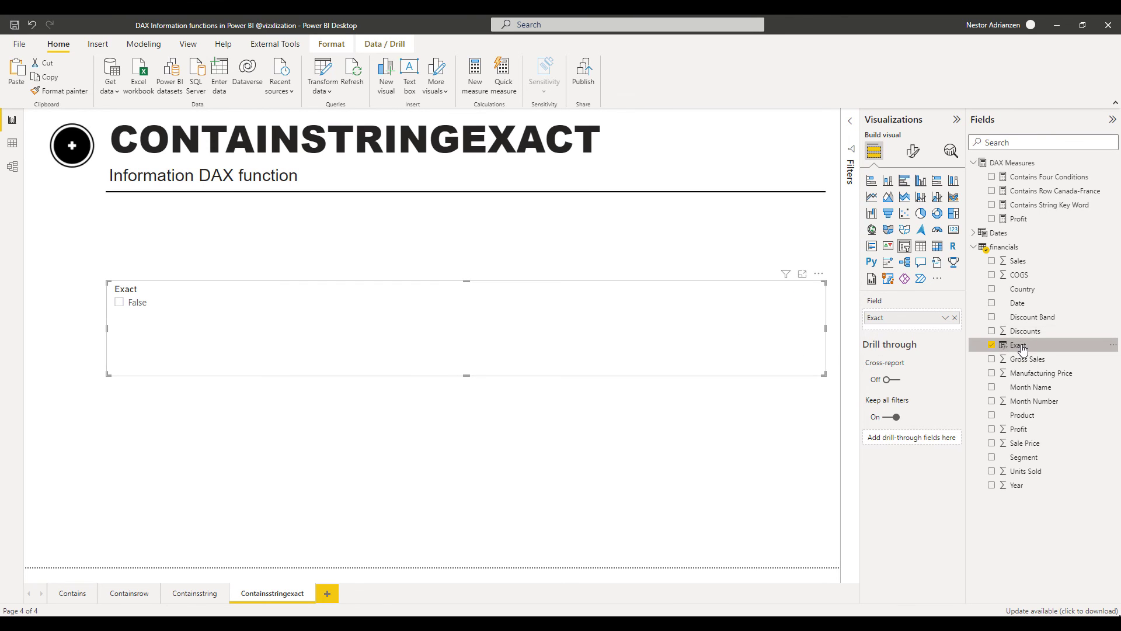
# Step: Change the find text in the Exact column's formula to "States" and commit the formula
pyautogui.click(1021, 347)
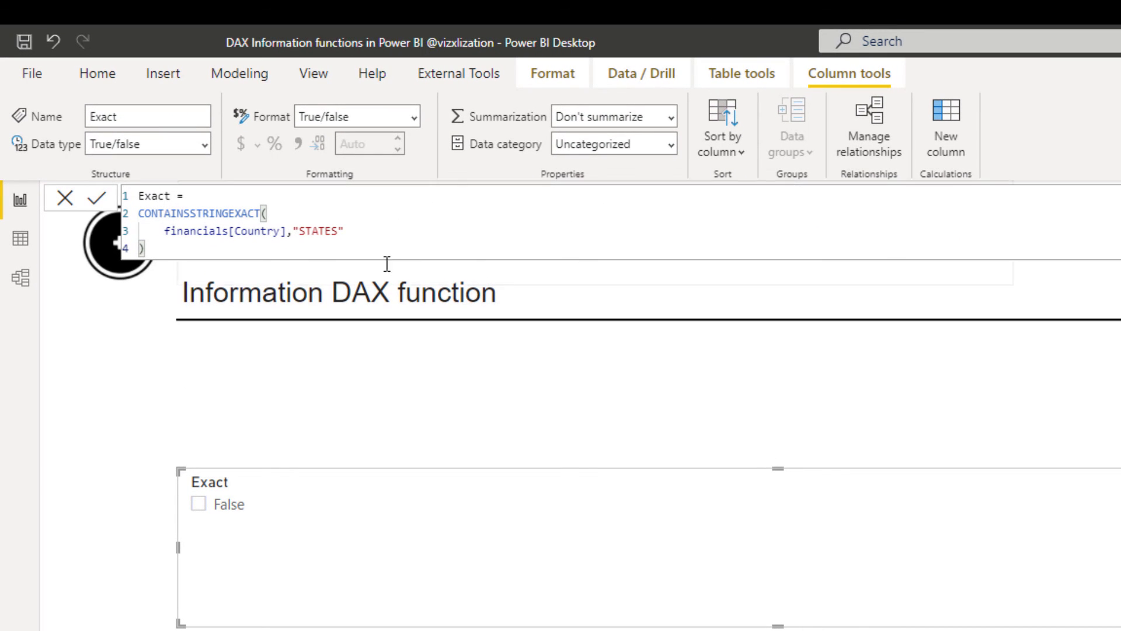
pyautogui.doubleClick(341, 232)
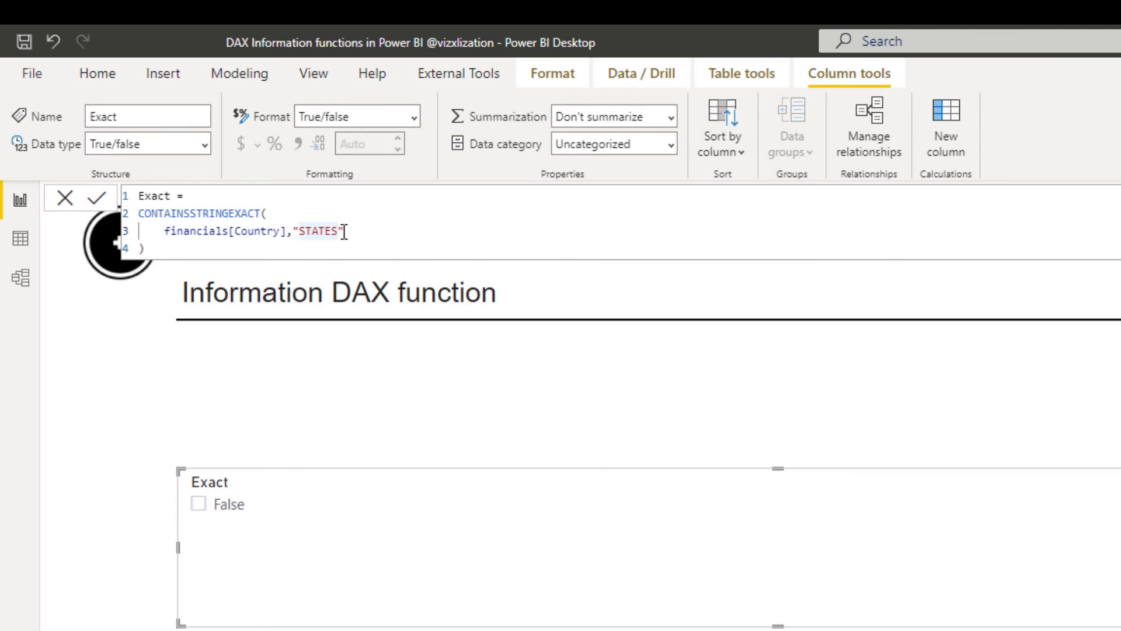
pyautogui.press('BackSpace')
pyautogui.press('BackSpace')
pyautogui.press('BackSpace')
pyautogui.press('BackSpace')
pyautogui.press('BackSpace')
pyautogui.write('tates')
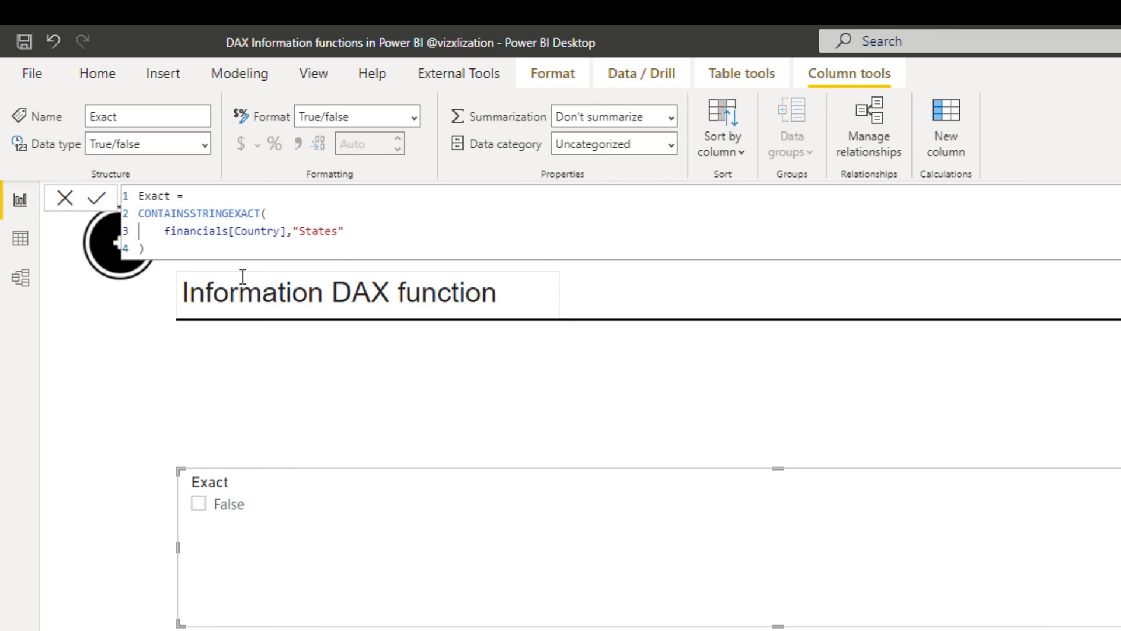
pyautogui.press('Return')
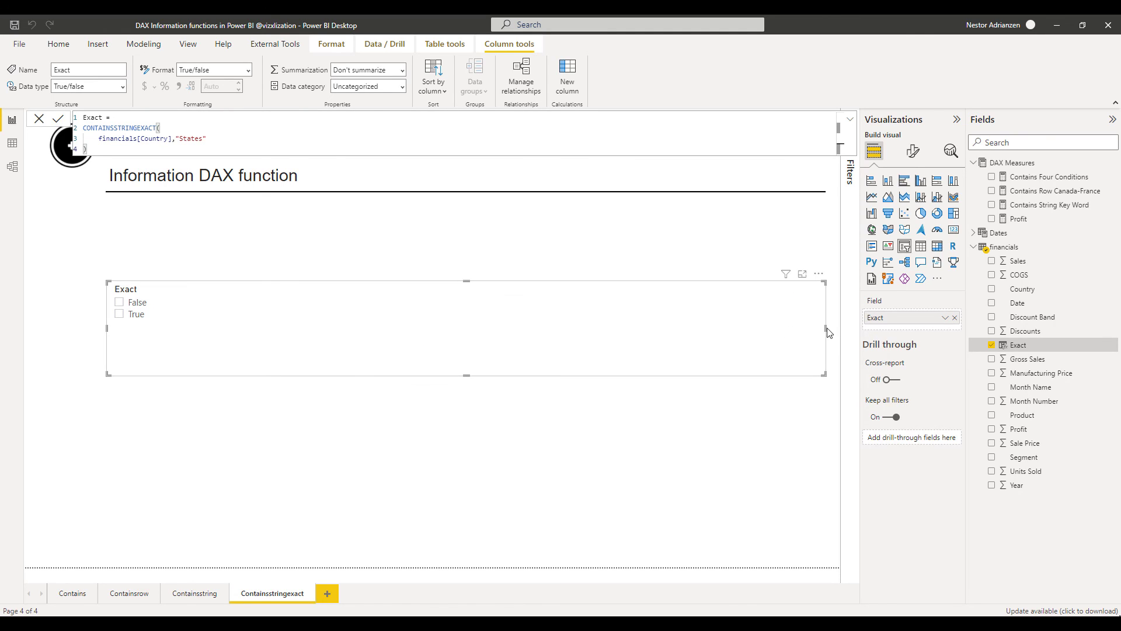
# Step: Shrink the Exact slicer to a small box and place it just below the right end of the heading line
pyautogui.moveTo(826, 332); pyautogui.dragTo(797, 246)
pyautogui.moveTo(774, 290); pyautogui.dragTo(782, 245)
pyautogui.click(419, 336)
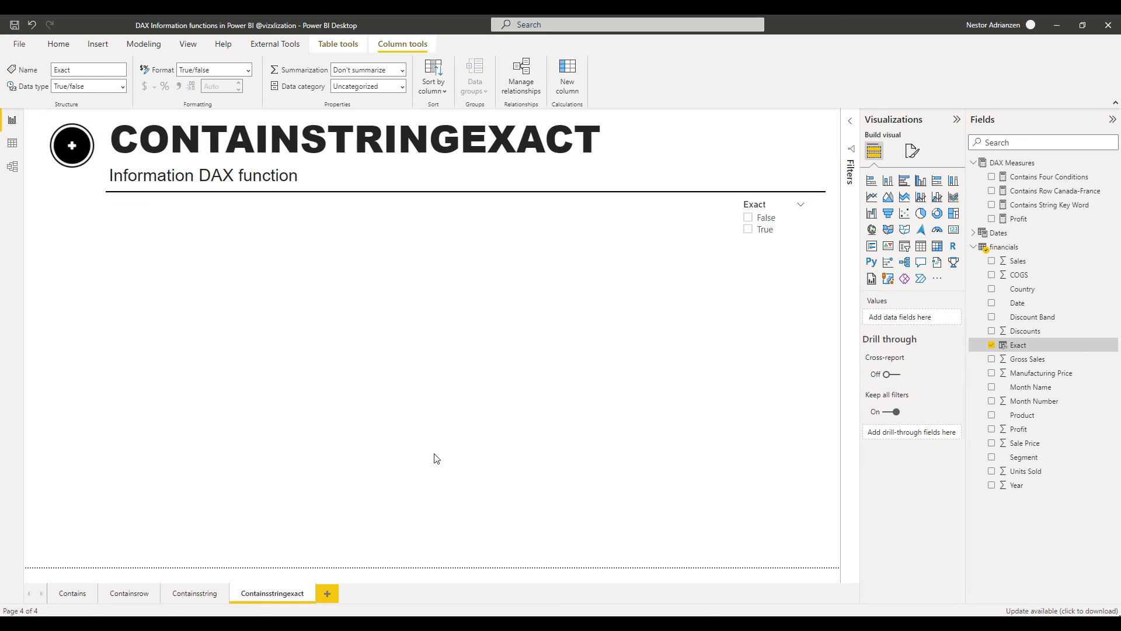
# Step: Add a table visual to the Containsstringexact page showing Country from financials and the Profit measure from DAX Measures
pyautogui.click(921, 246)
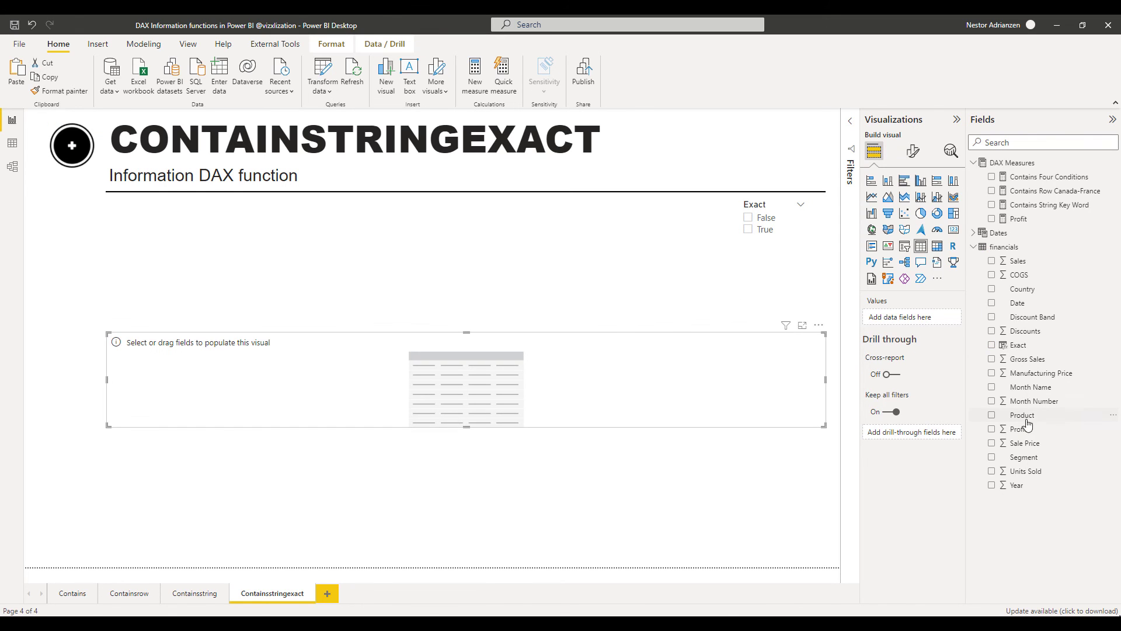
pyautogui.click(1025, 292)
pyautogui.moveTo(1024, 290); pyautogui.dragTo(450, 381)
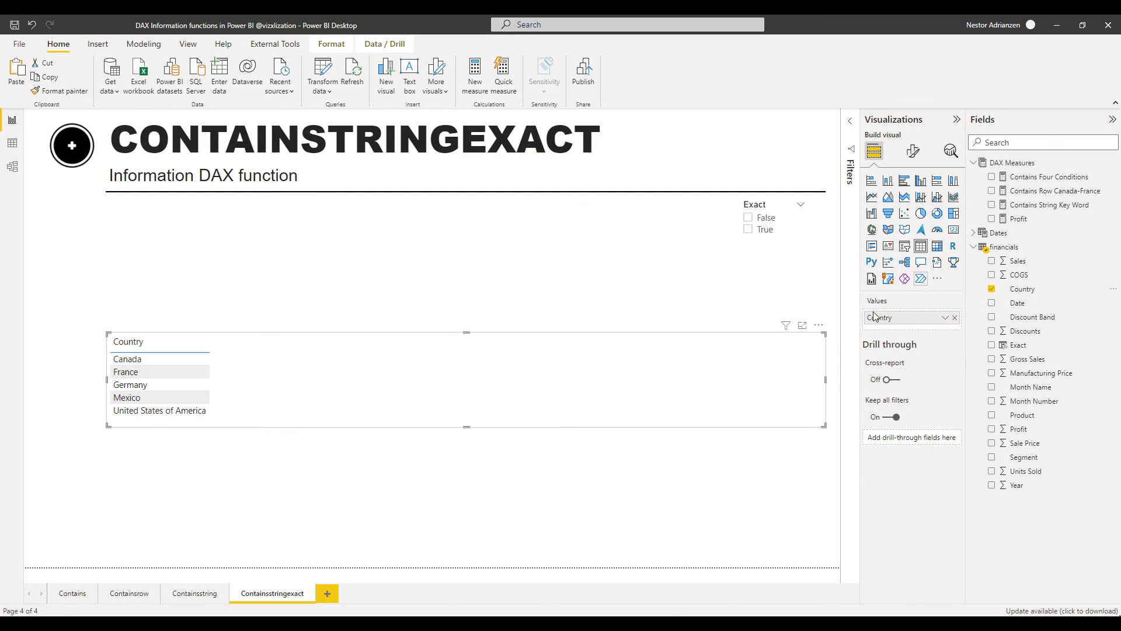
pyautogui.moveTo(1033, 222); pyautogui.dragTo(369, 374)
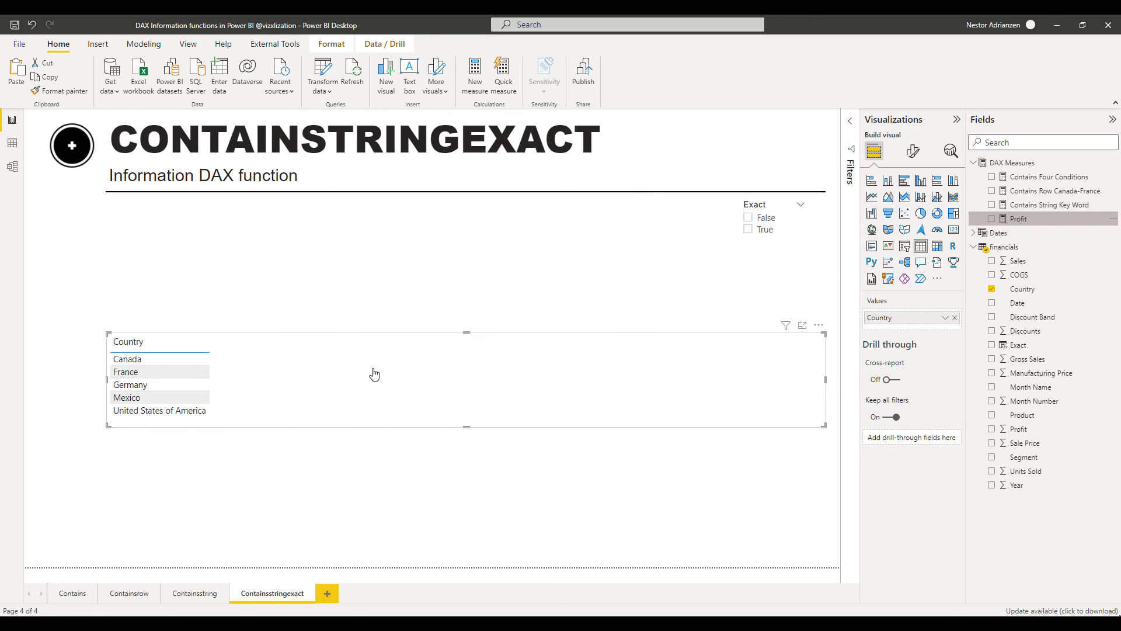
# Step: Resize the Country and Profit table to fit all its rows and place it under the left end of the heading line
pyautogui.moveTo(826, 380); pyautogui.dragTo(329, 381)
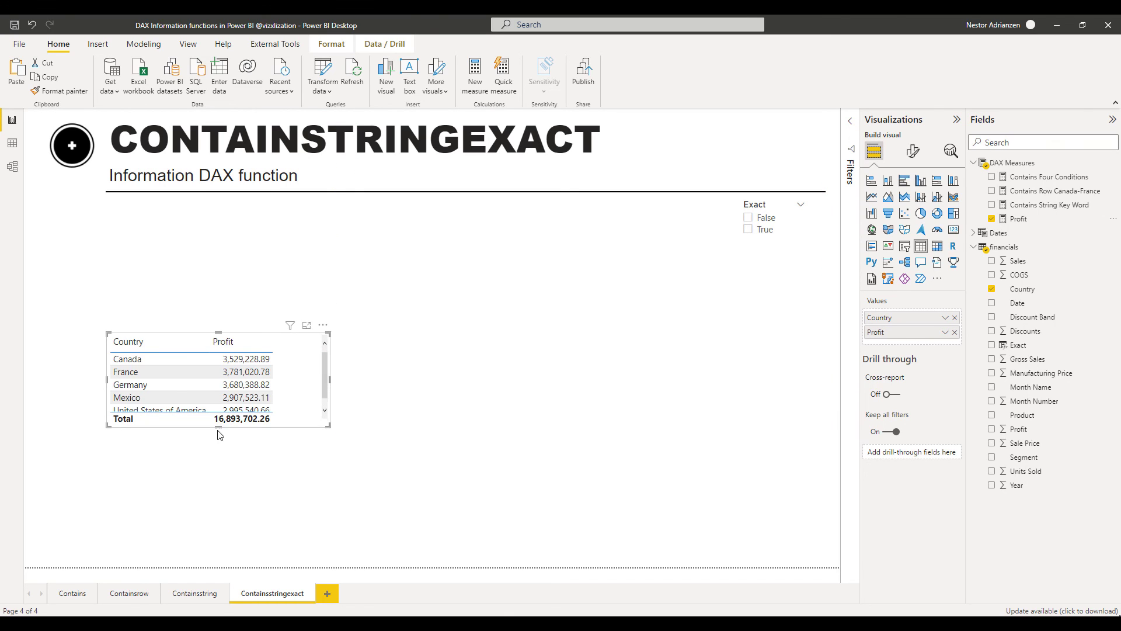
pyautogui.moveTo(217, 428); pyautogui.dragTo(236, 452)
pyautogui.moveTo(296, 384); pyautogui.dragTo(297, 269)
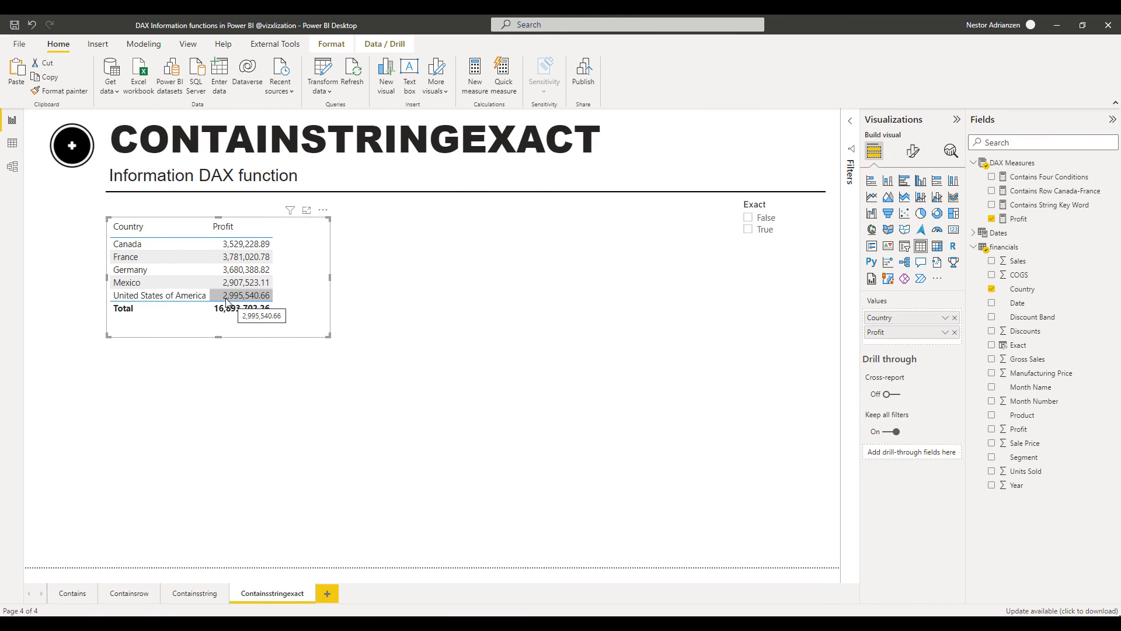
# Step: Filter the Country and Profit table to True with the Exact slicer
pyautogui.click(749, 230)
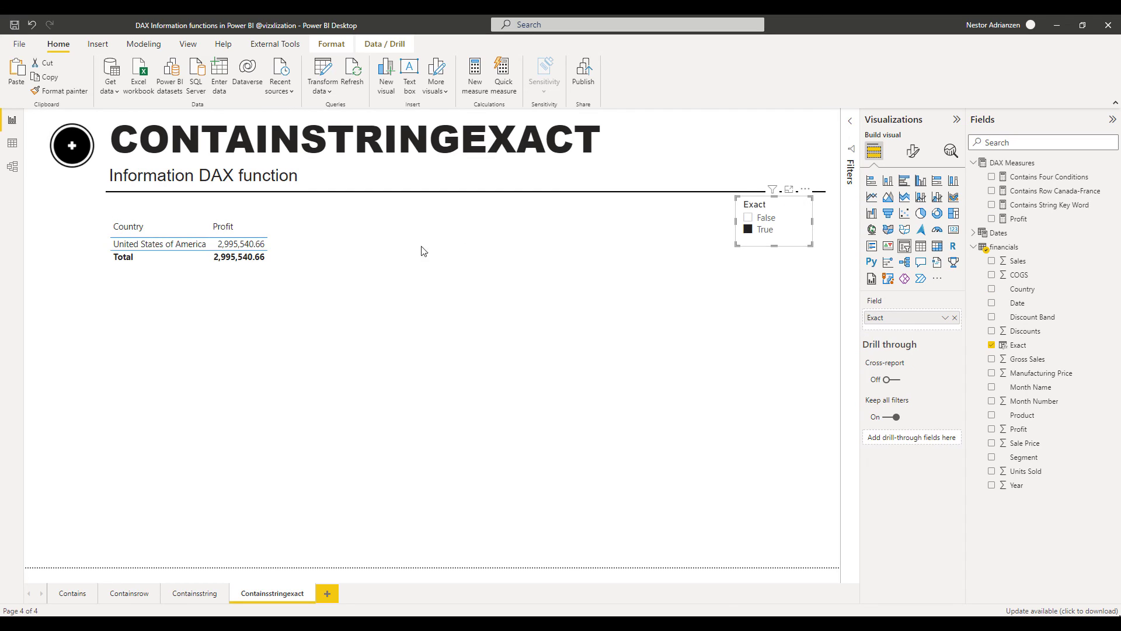